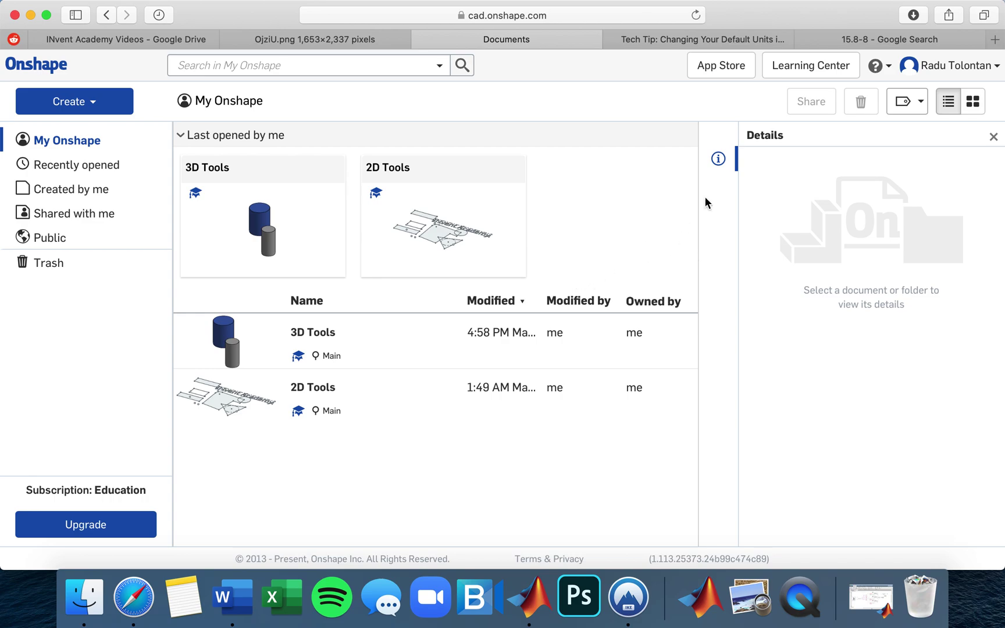
- Look over the LEGO brick dimension drawing, from the top view out to the full sheet
left_click(704, 39)
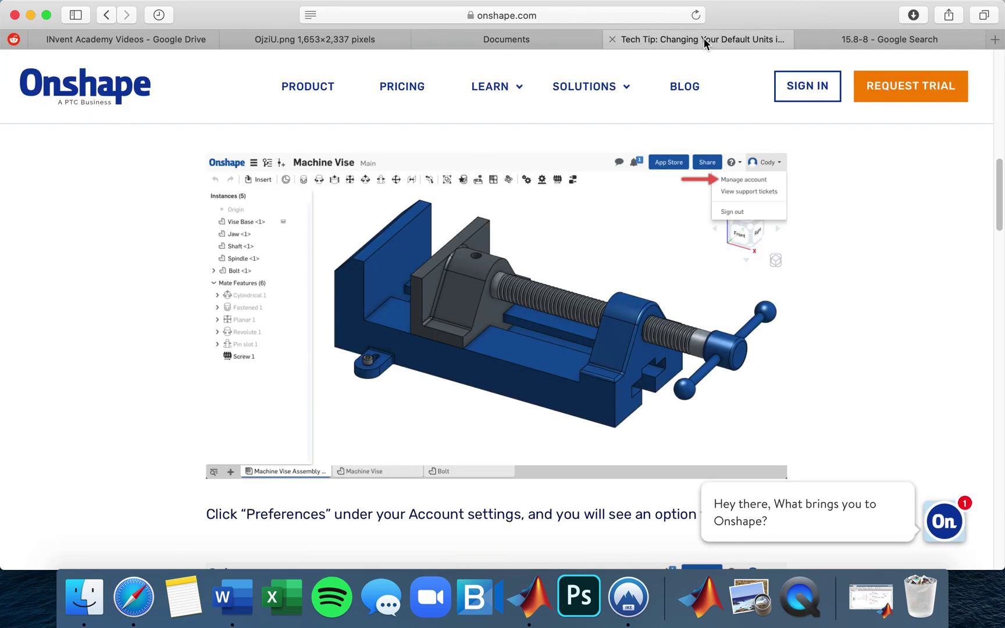
left_click(315, 40)
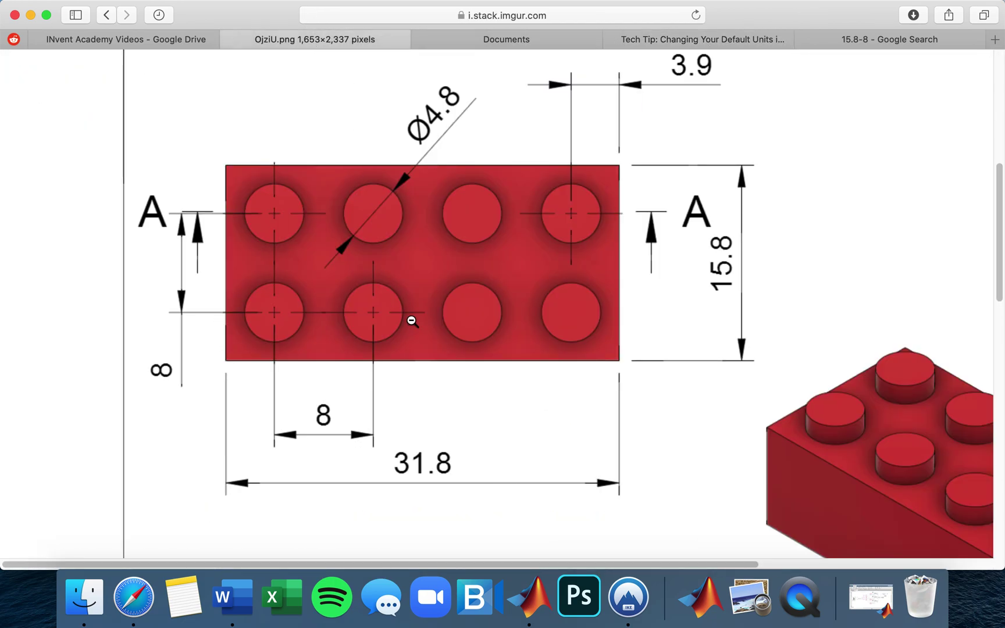
left_click(469, 280)
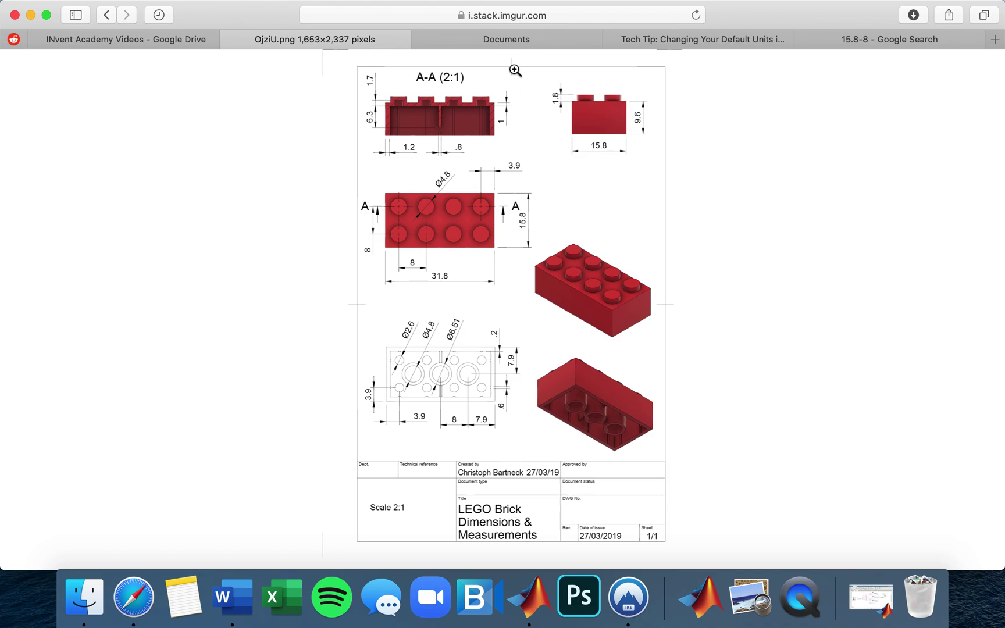
left_click(510, 45)
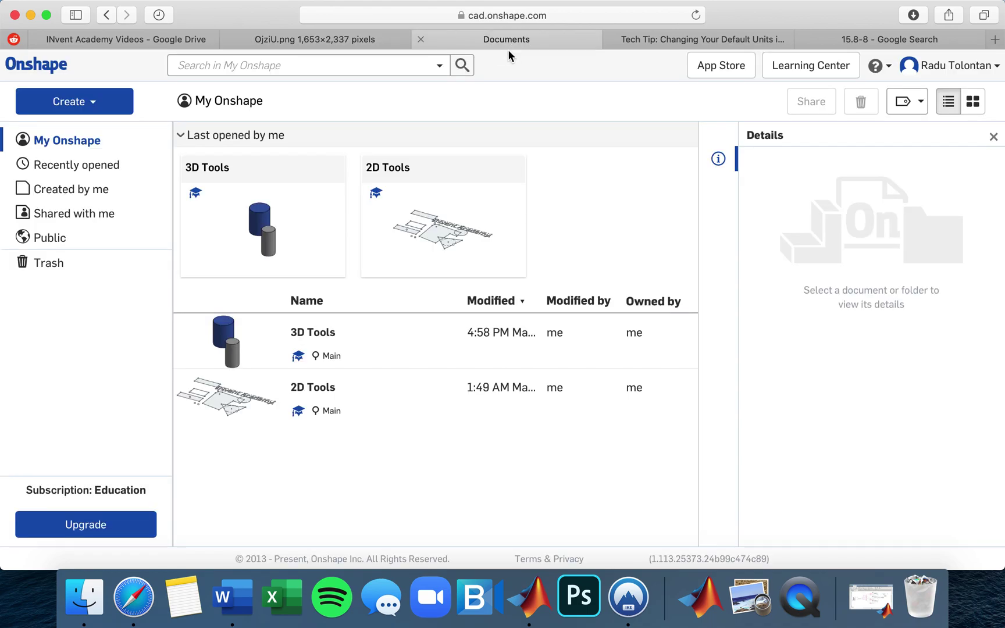
- Examine the brick drawing's top view and underside view for their stud, tube and outline dimensions
left_click(305, 42)
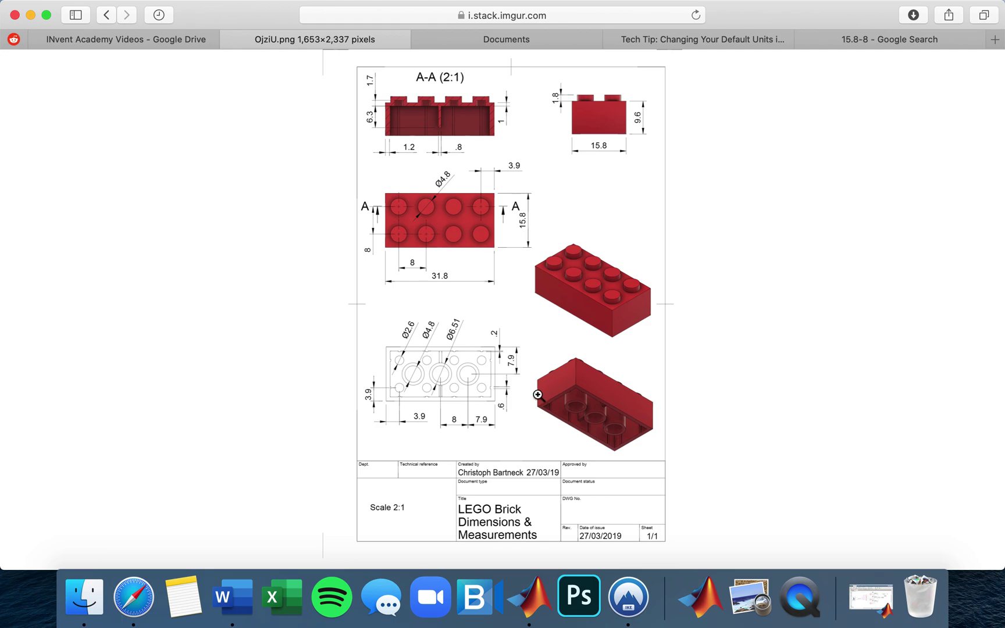
left_click(440, 219)
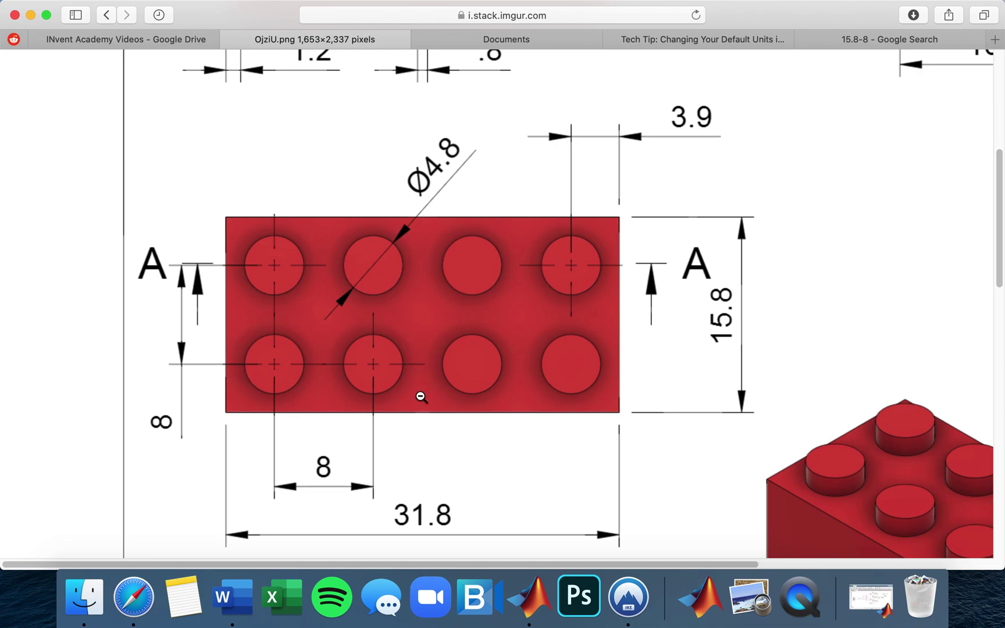
left_click(431, 307)
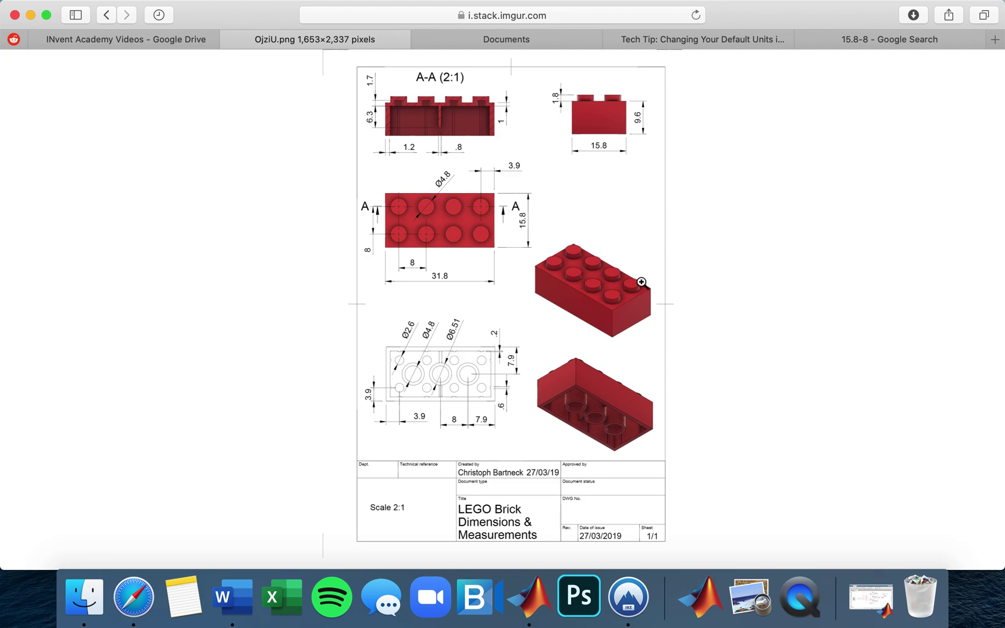
left_click(440, 380)
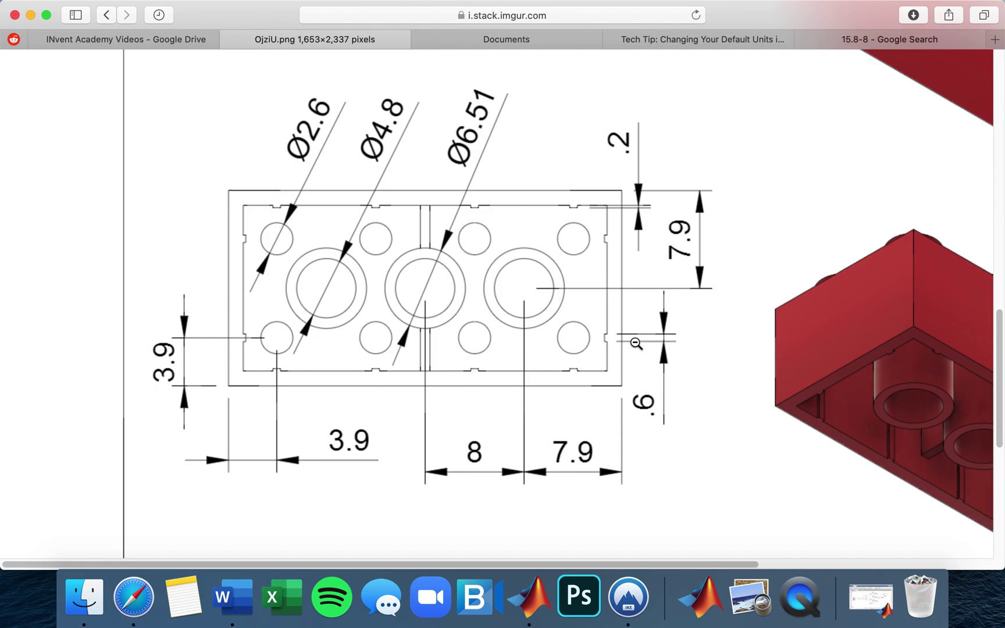
left_click(518, 278)
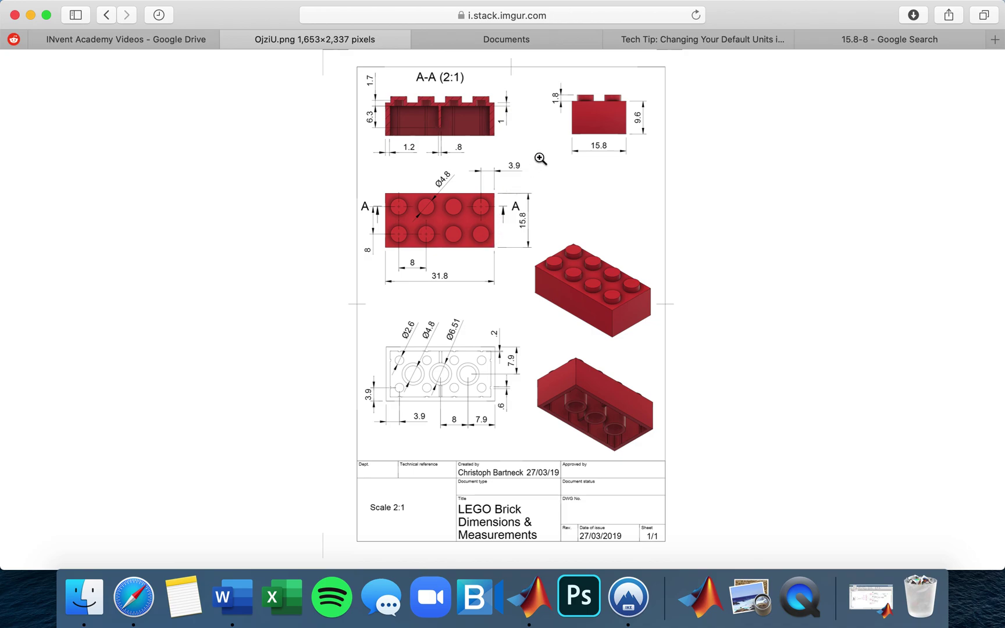
- Examine the drawing's end view and section A-A for heights and wall thicknesses, and recheck the stud layout in the top view
left_click(601, 110)
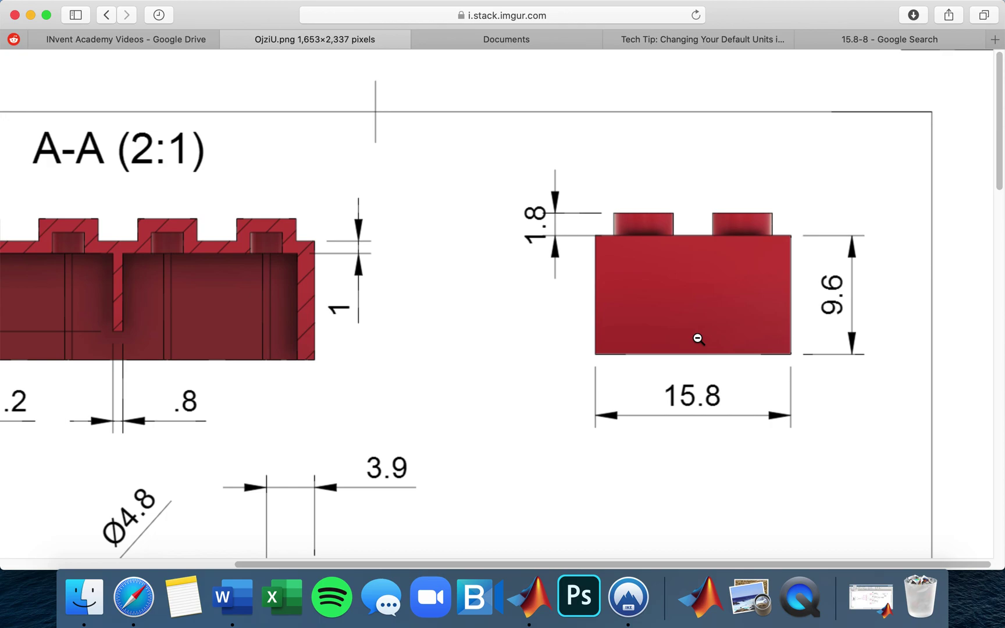
left_click(581, 285)
left_click(439, 118)
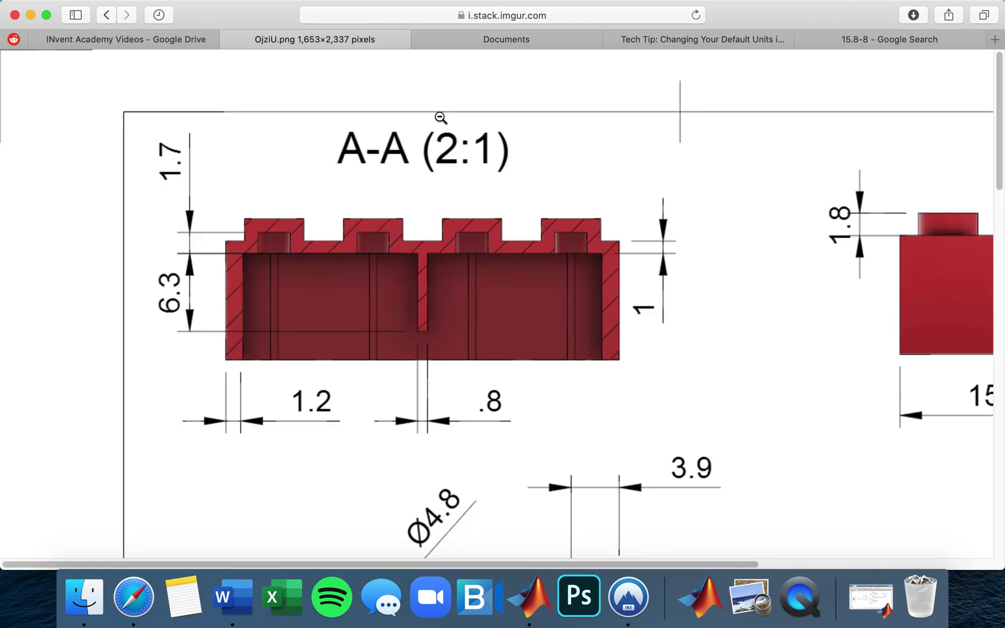
left_click(770, 258)
left_click(598, 112)
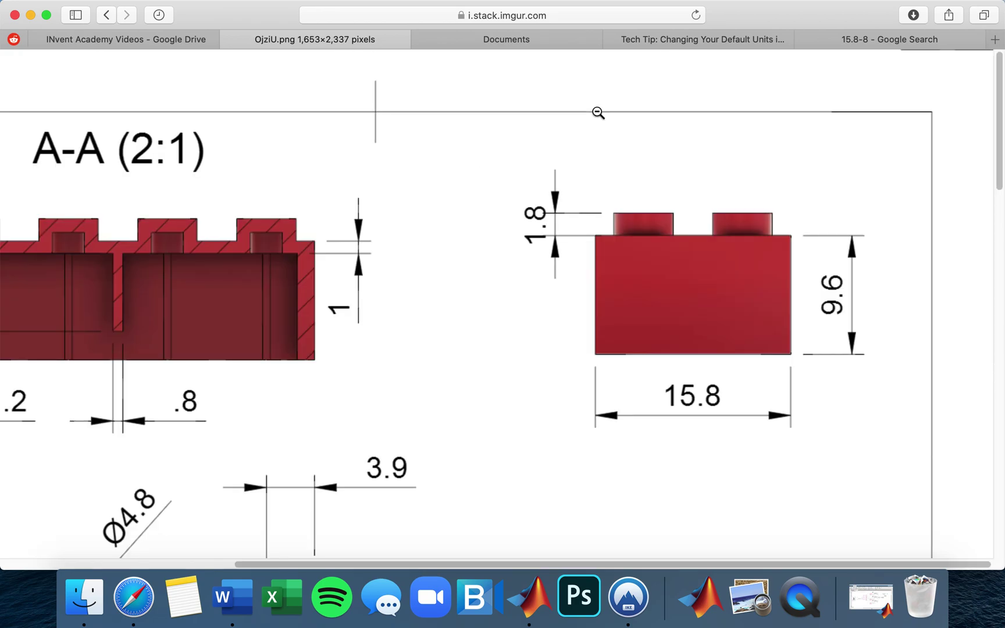
left_click(696, 275)
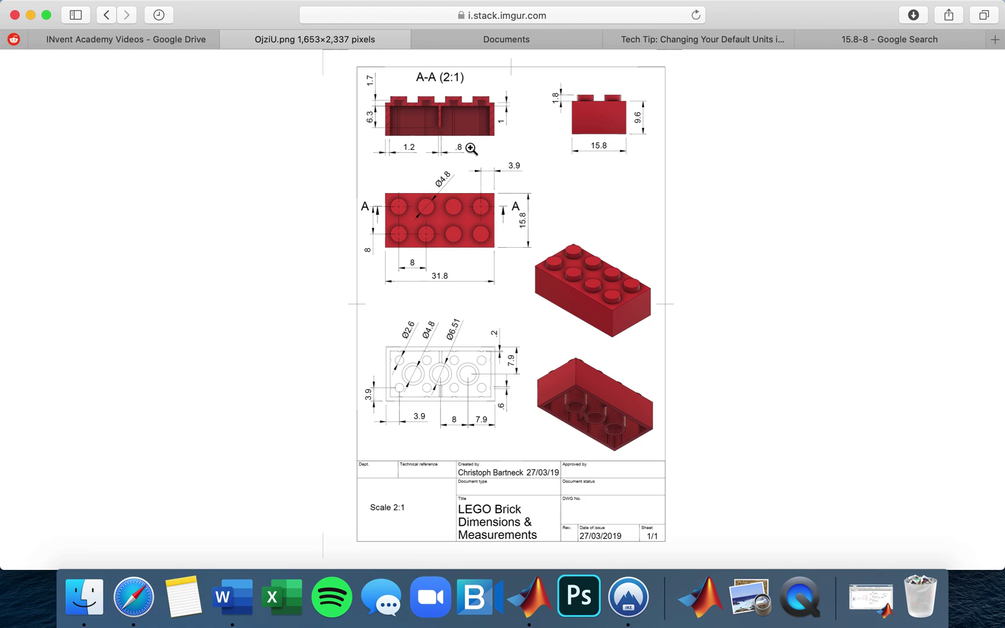
left_click(604, 114)
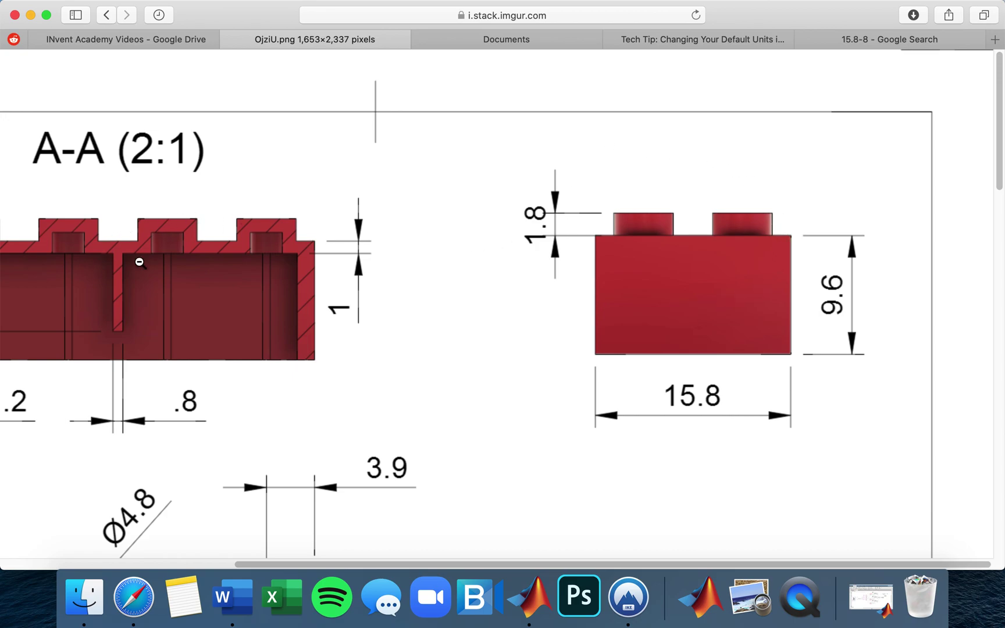
left_click(690, 320)
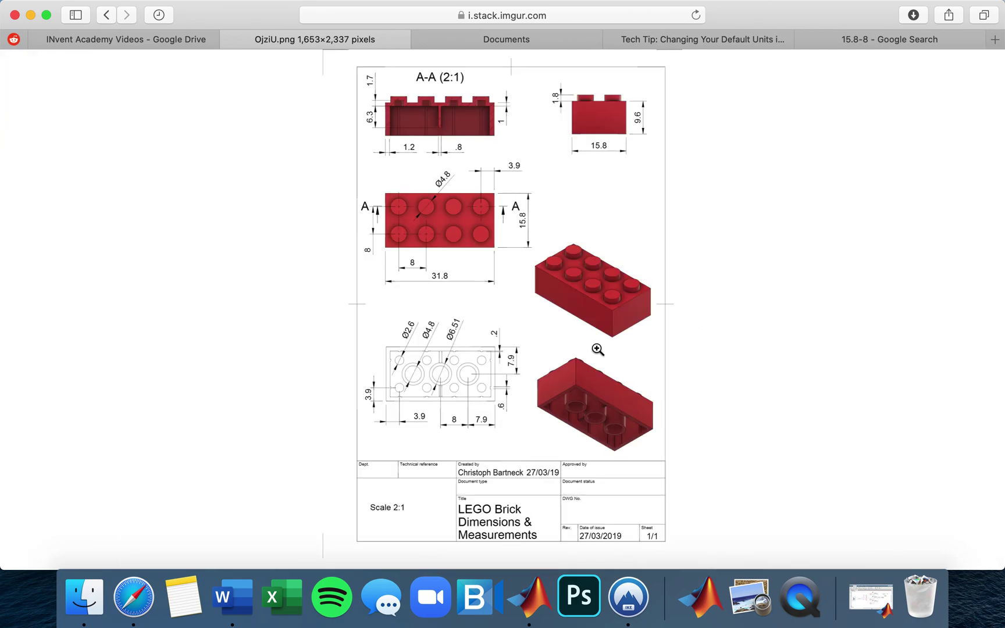
left_click(439, 229)
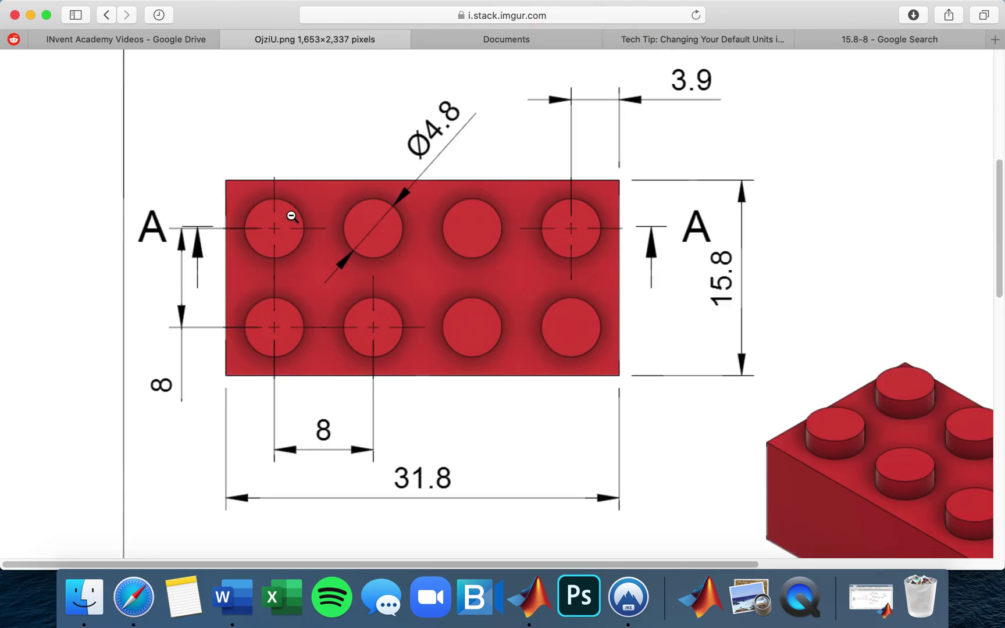
left_click(418, 269)
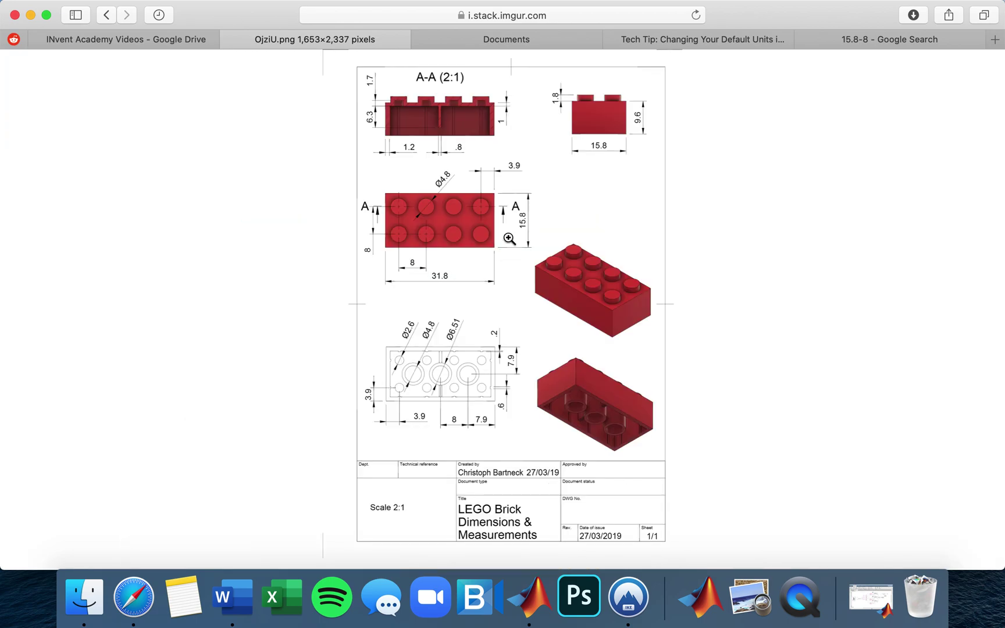
- Create a new Onshape document named "LEGO Brick (4x2)"
left_click(500, 33)
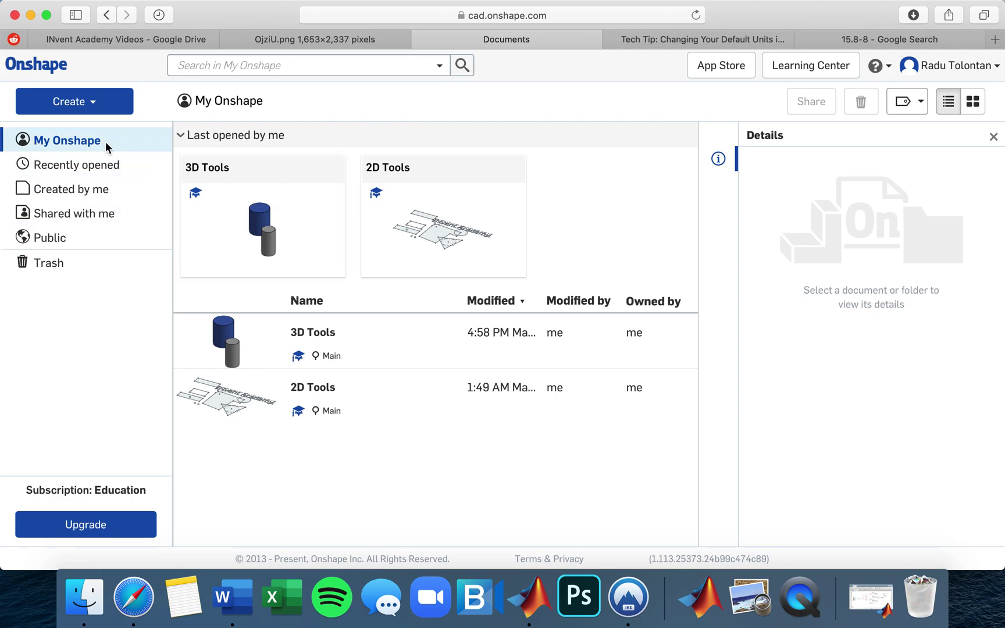
left_click(91, 108)
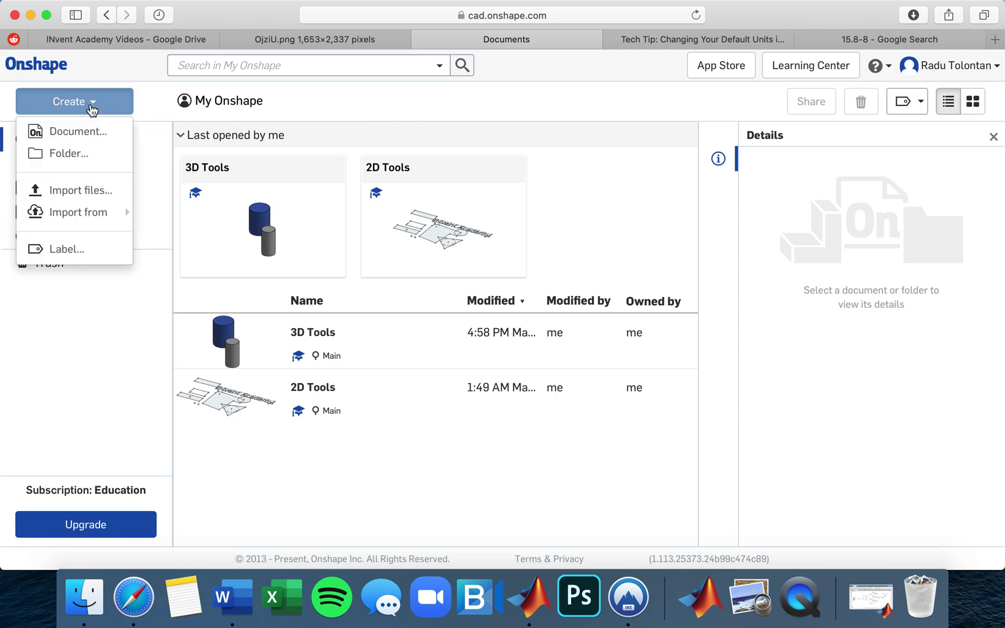
left_click(85, 132)
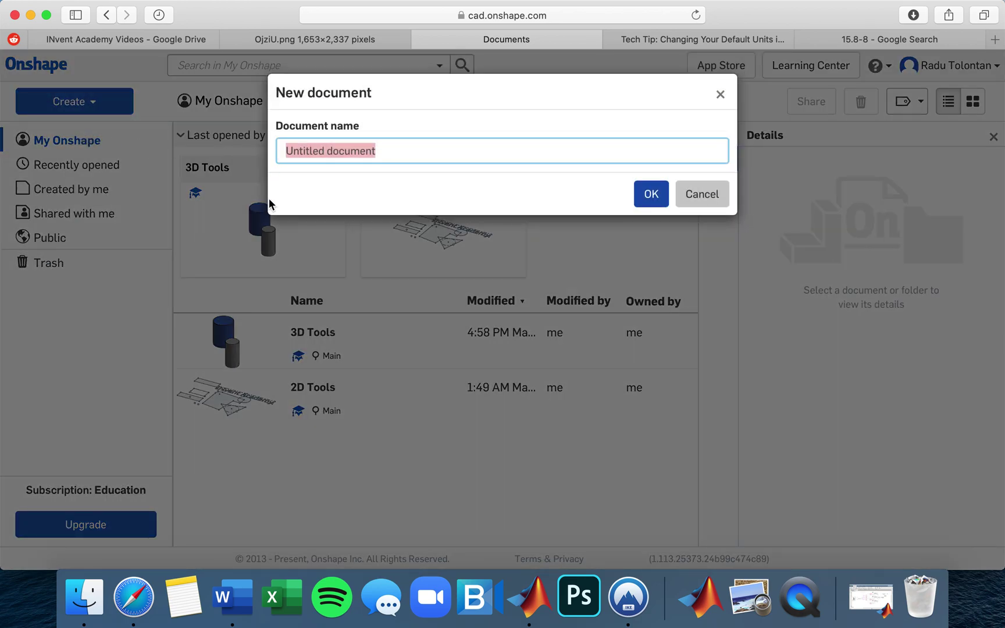
type("LEGO")
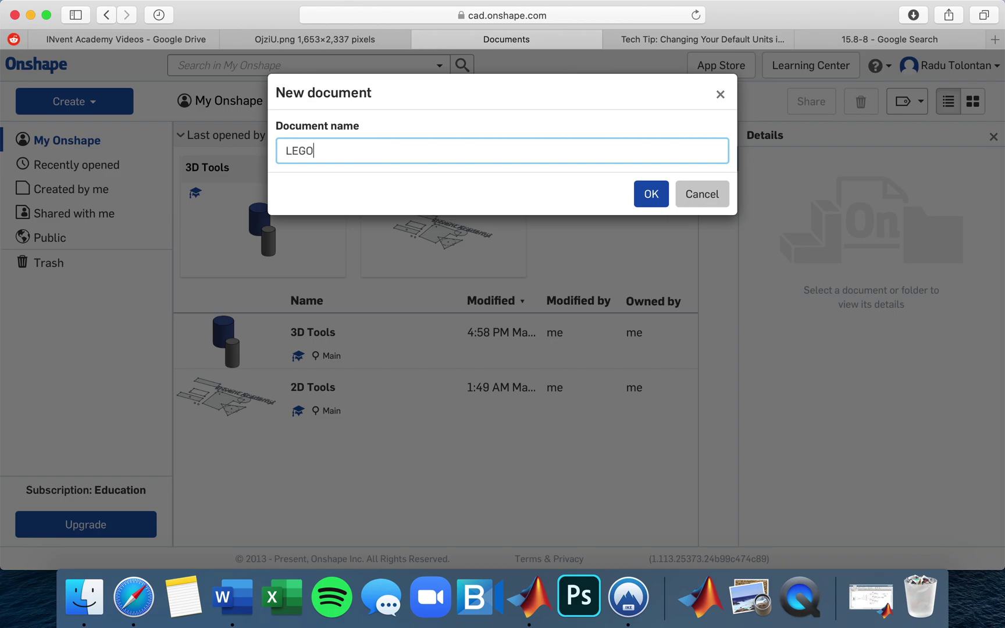
type(" Brick (4x2)")
left_click(644, 198)
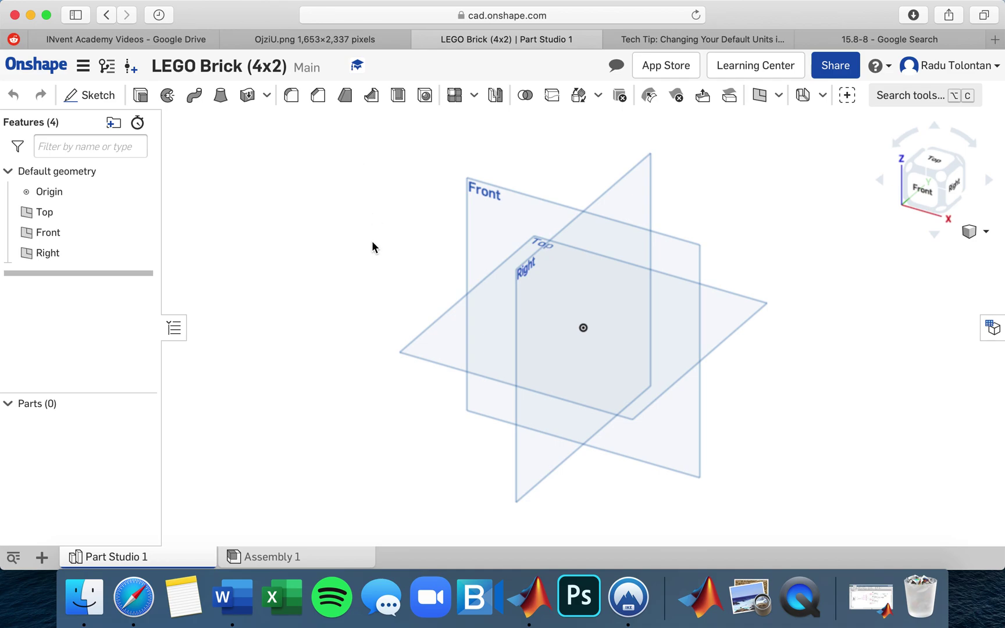
- Check the drawing's top view, start a new sketch on the Top plane and view it face-on
left_click(385, 37)
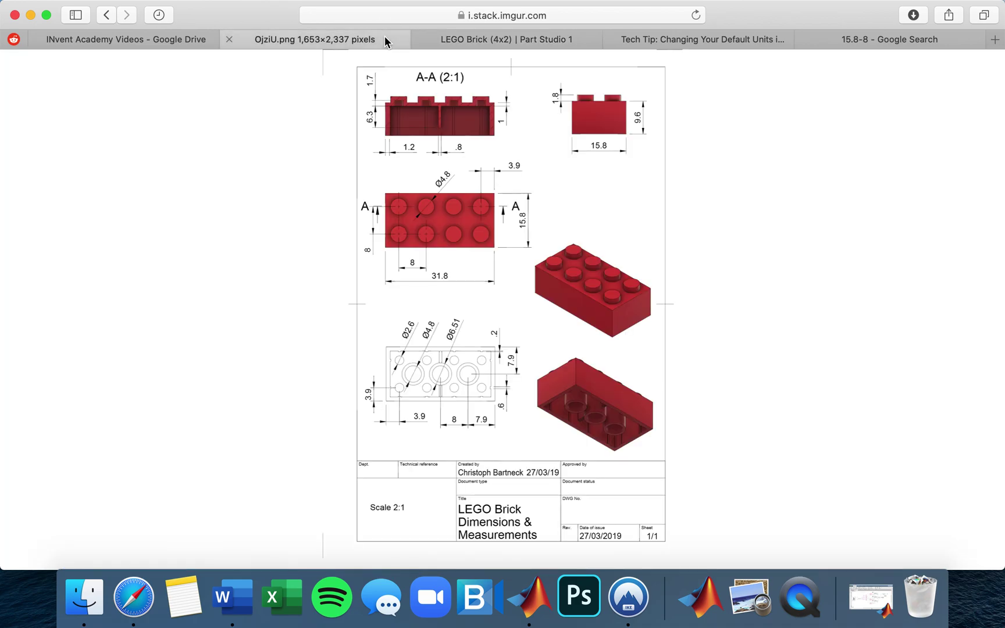
left_click(428, 214)
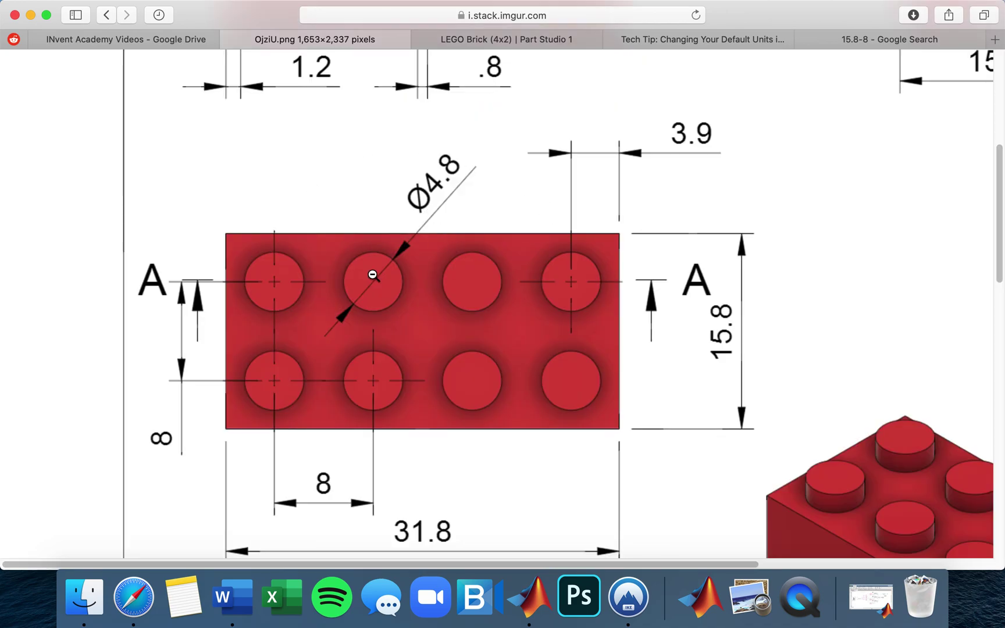
left_click(506, 41)
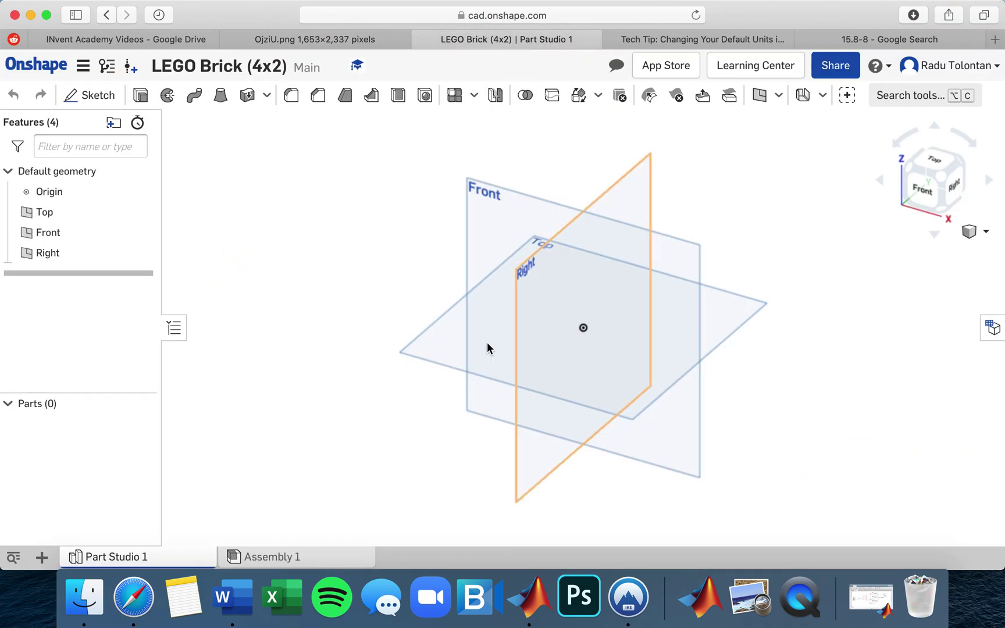
right_click(55, 214)
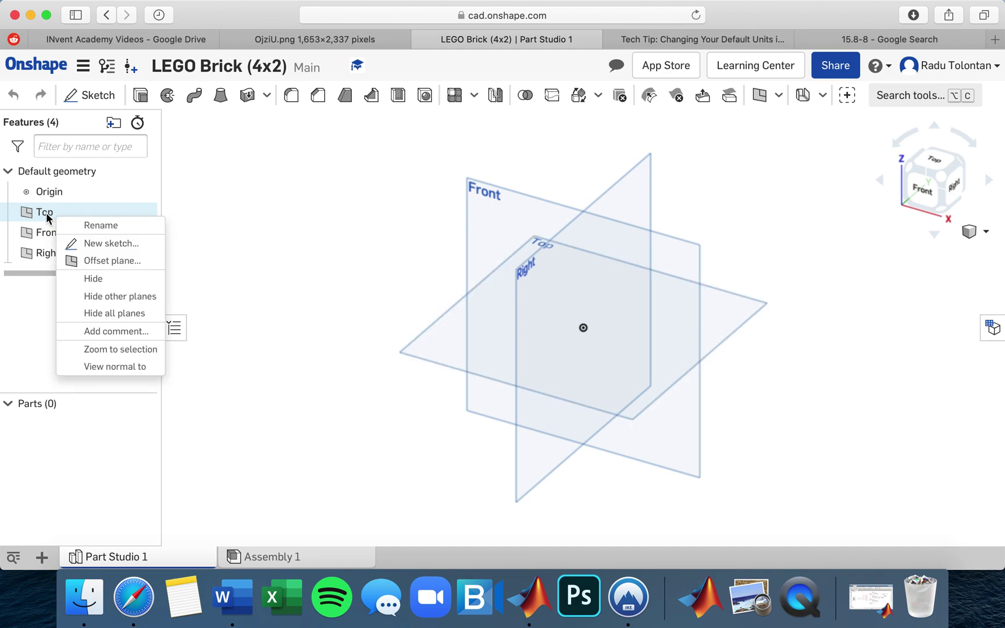
left_click(87, 243)
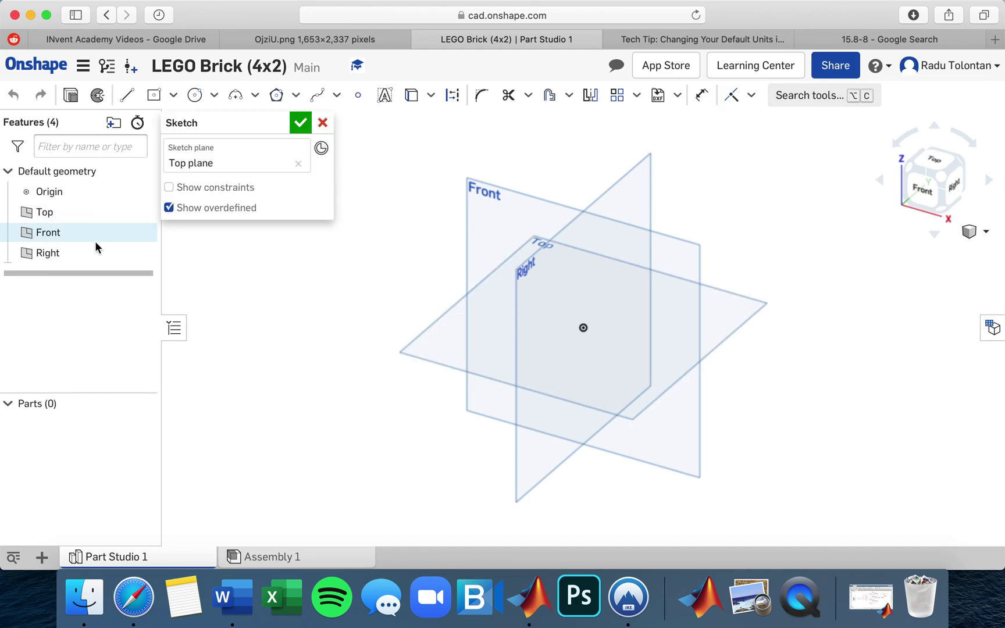
left_click(939, 164)
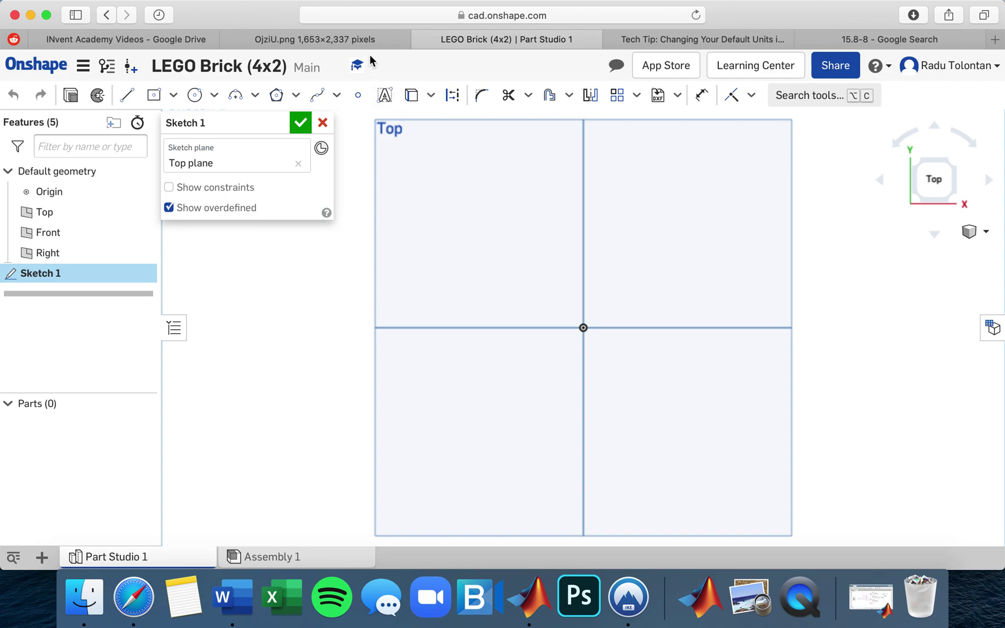
- Sketch a center point rectangle centred on the origin, about 79.5 wide and 29.4 high
left_click(375, 40)
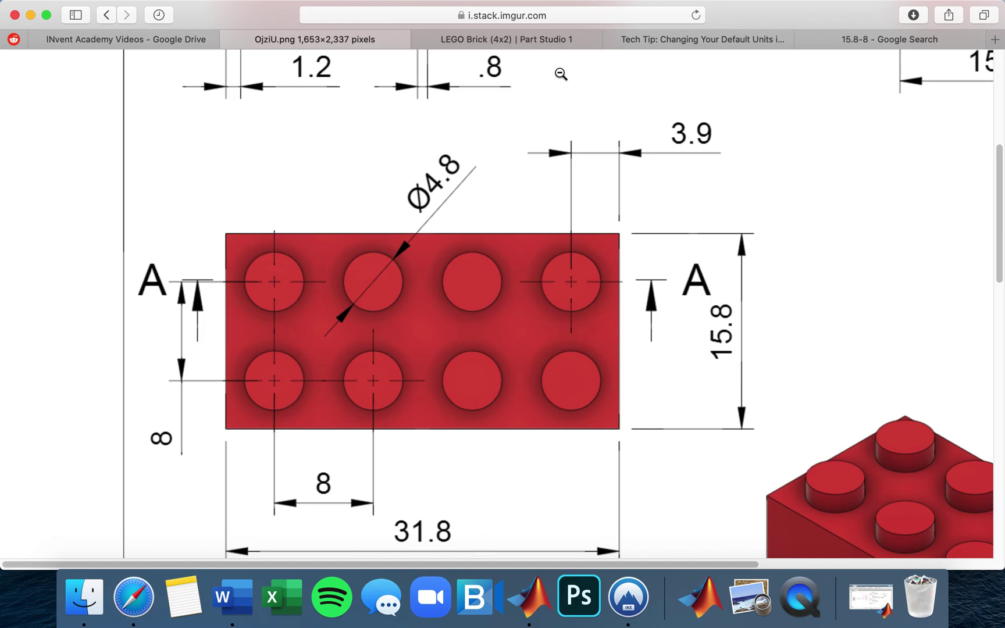
left_click(534, 43)
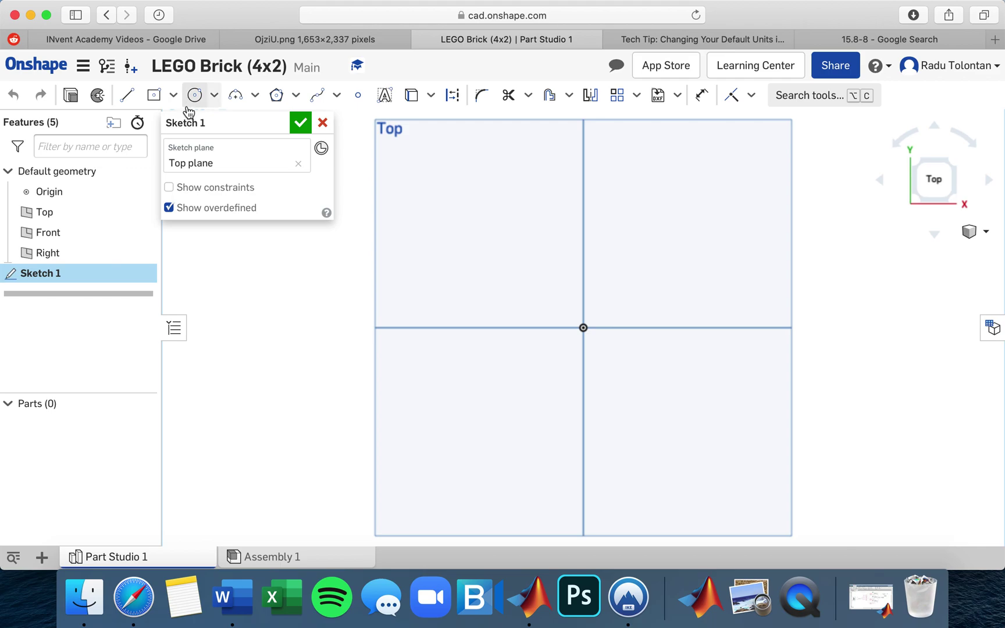
left_click(173, 95)
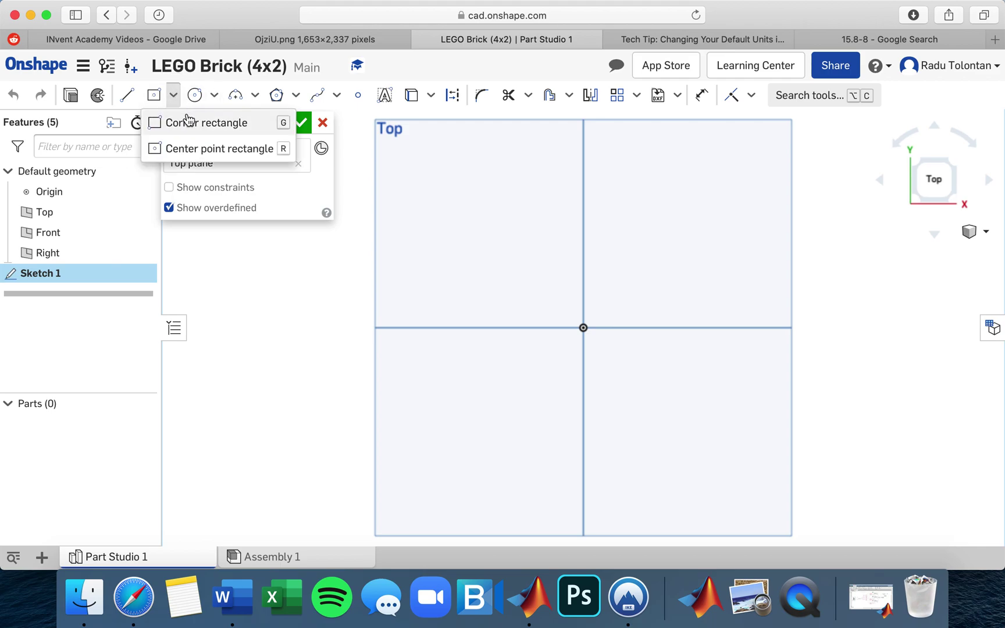
left_click(194, 150)
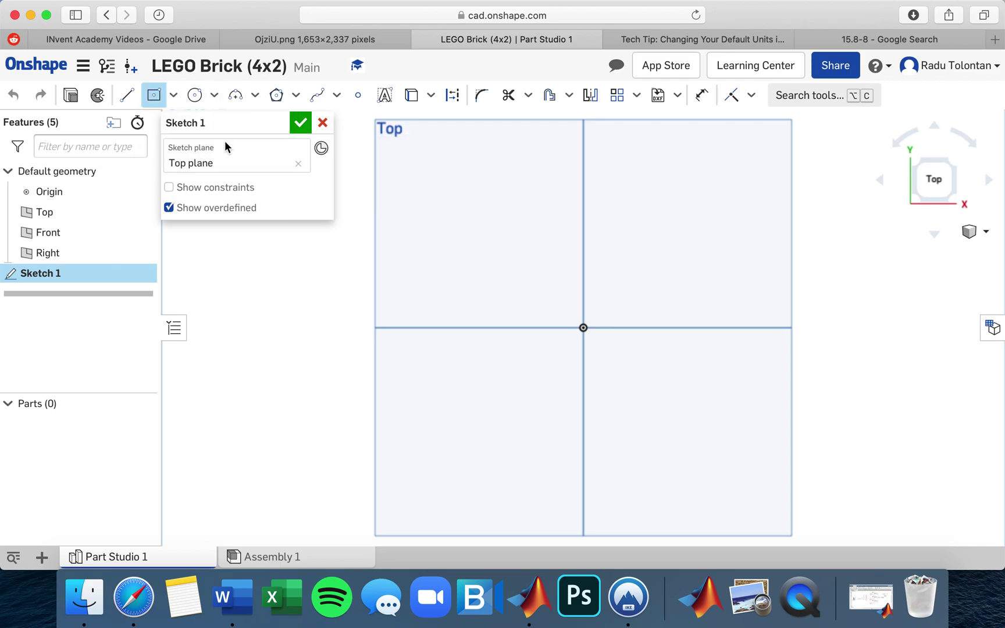
left_click(585, 329)
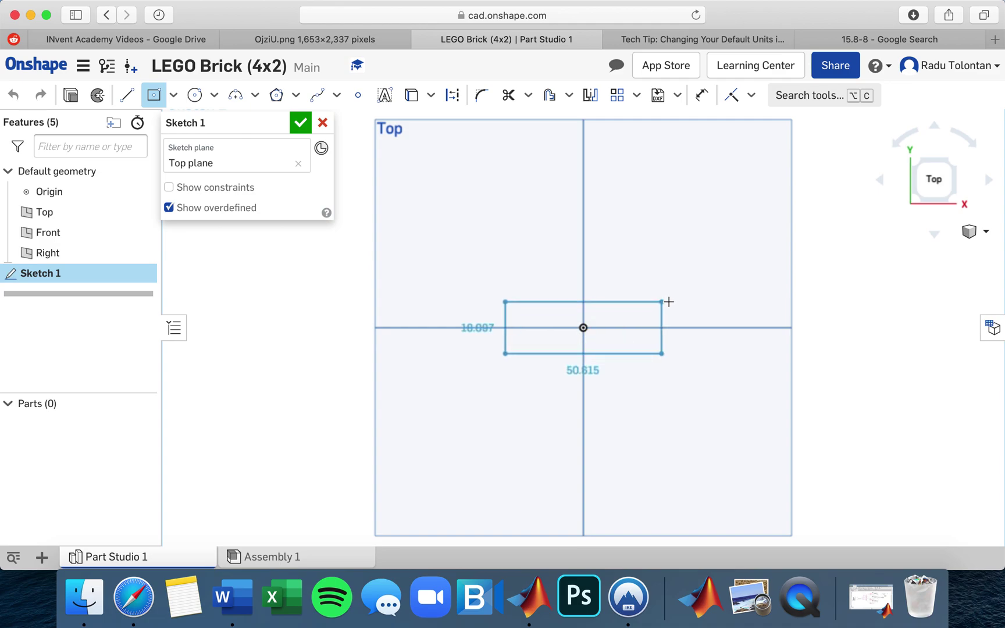
left_click(694, 286)
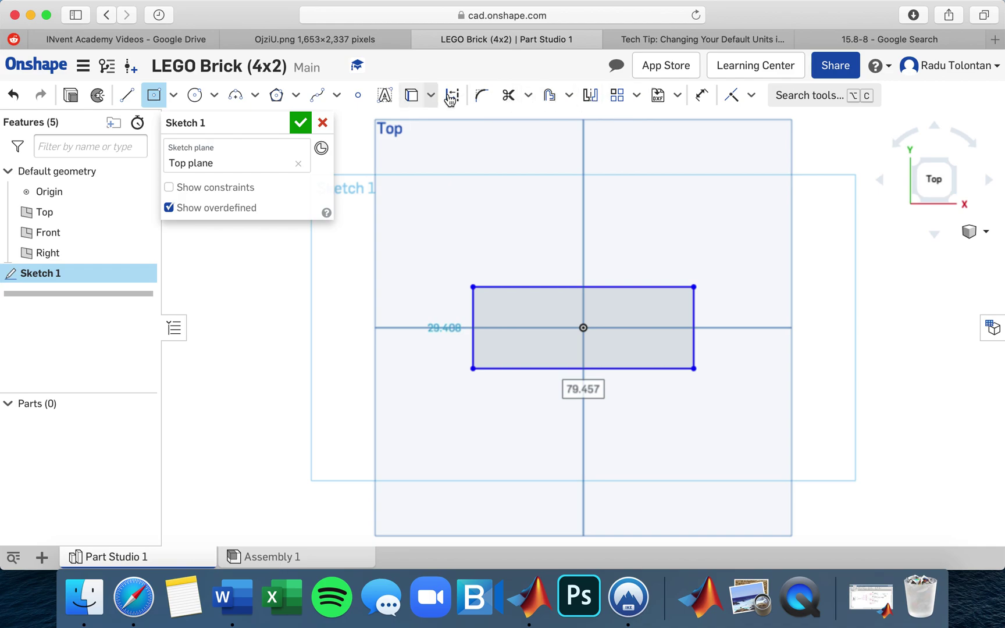
left_click(702, 95)
left_click(639, 288)
left_click(584, 242)
key("Escape")
key("Escape")
- Dimension the rectangle's long horizontal edge to 31.8 mm
left_click(701, 95)
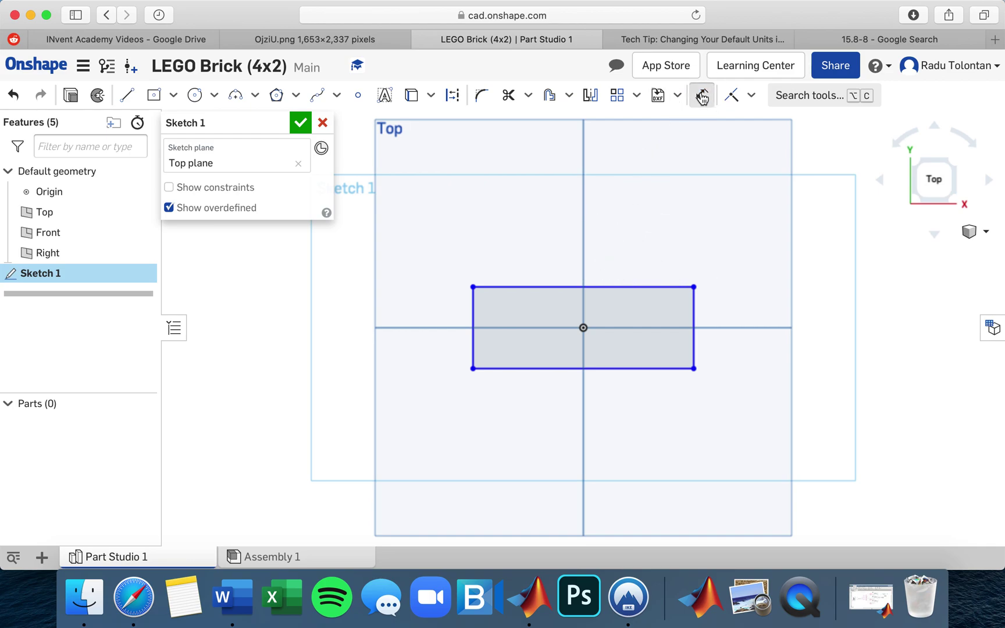
left_click(644, 287)
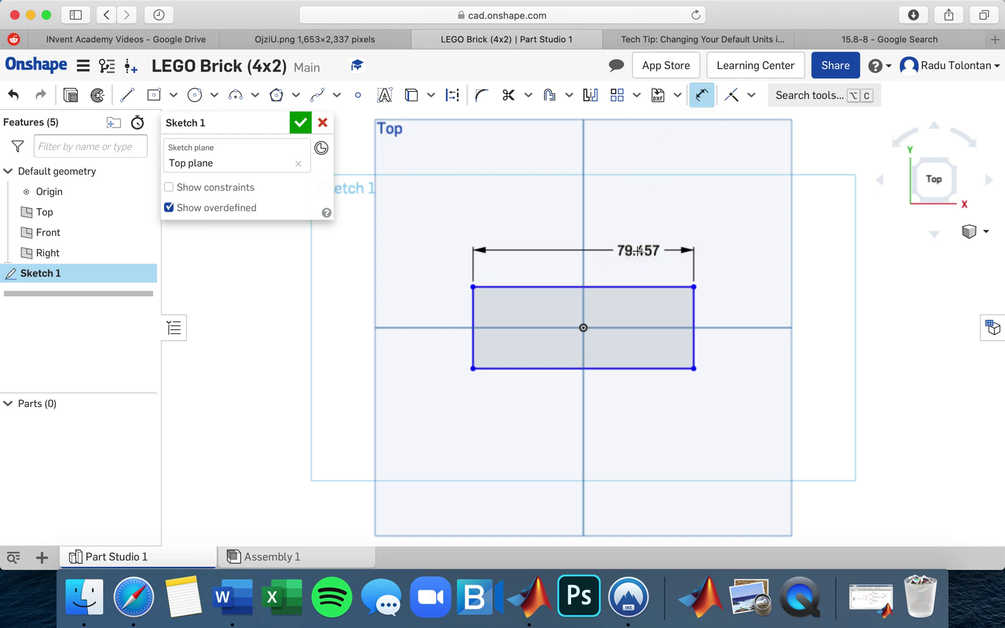
left_click(697, 240)
type("31.8")
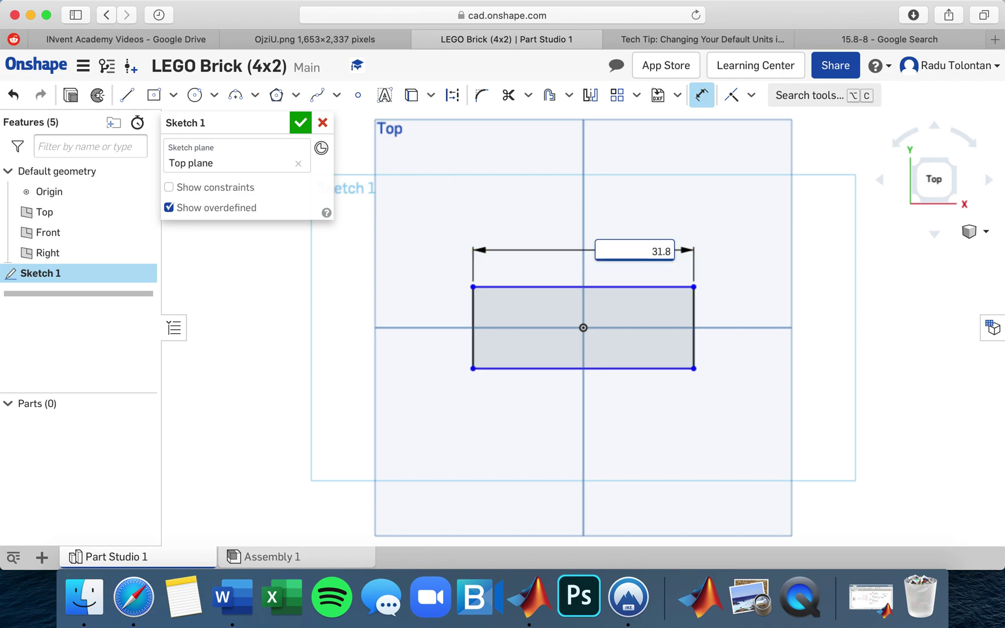
key("Return")
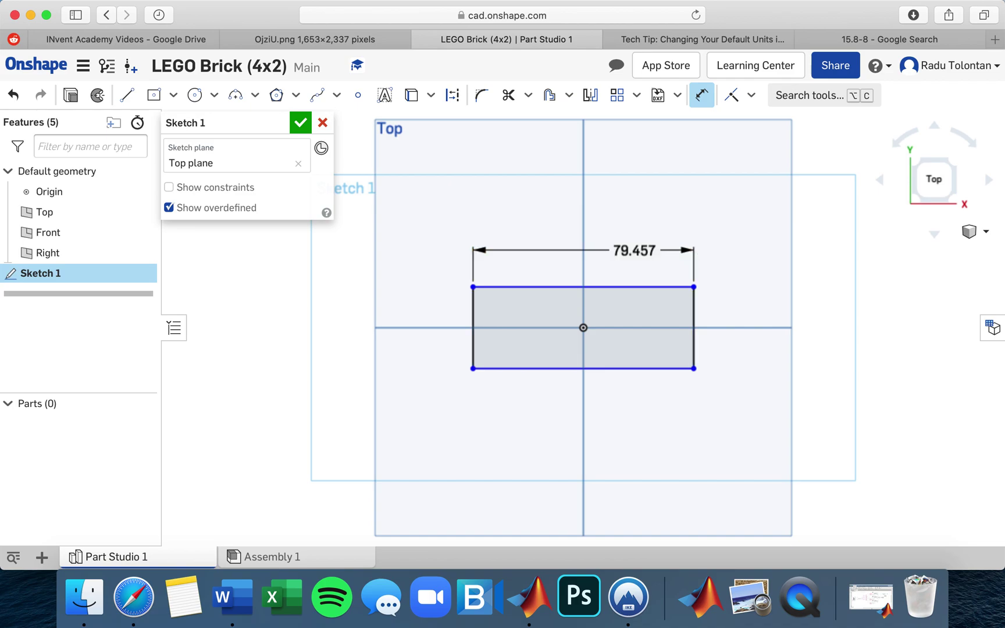
- Dimension the rectangle's short vertical edge to 15.8 mm
scroll(634, 321, "up", 3)
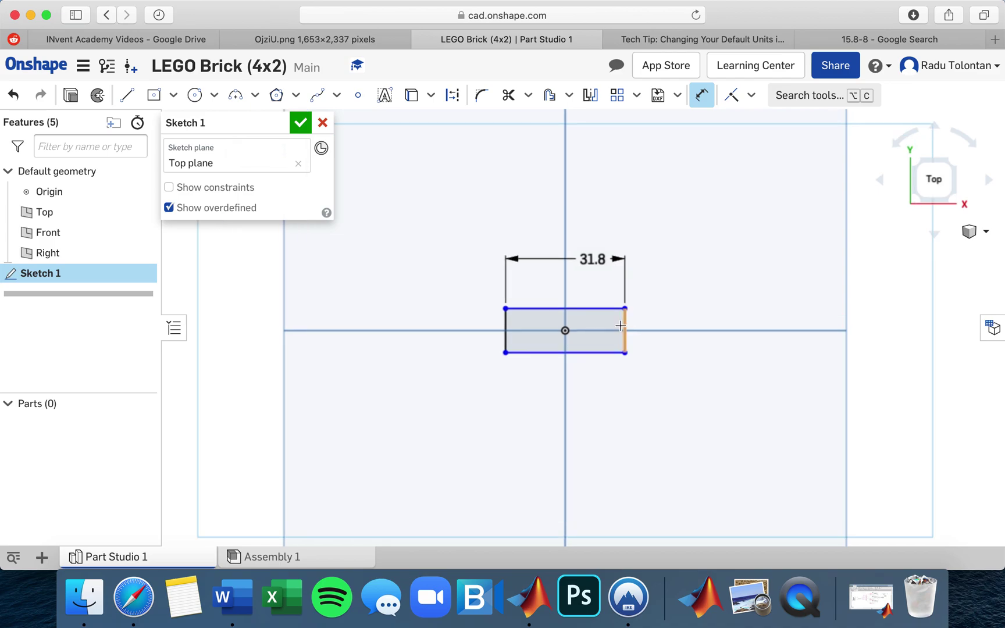
left_click(624, 324)
left_click(660, 325)
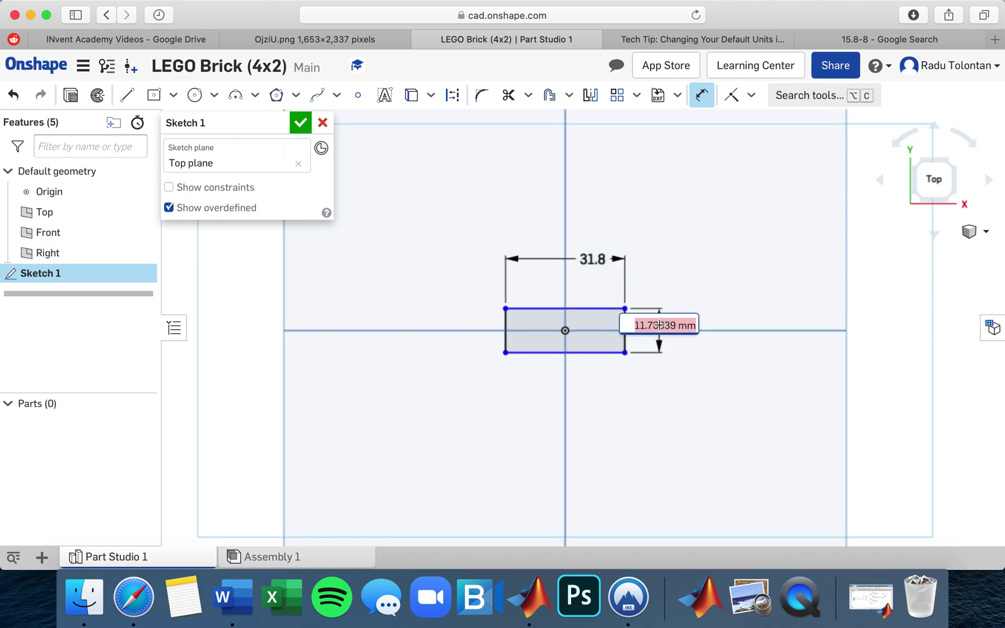
type("15")
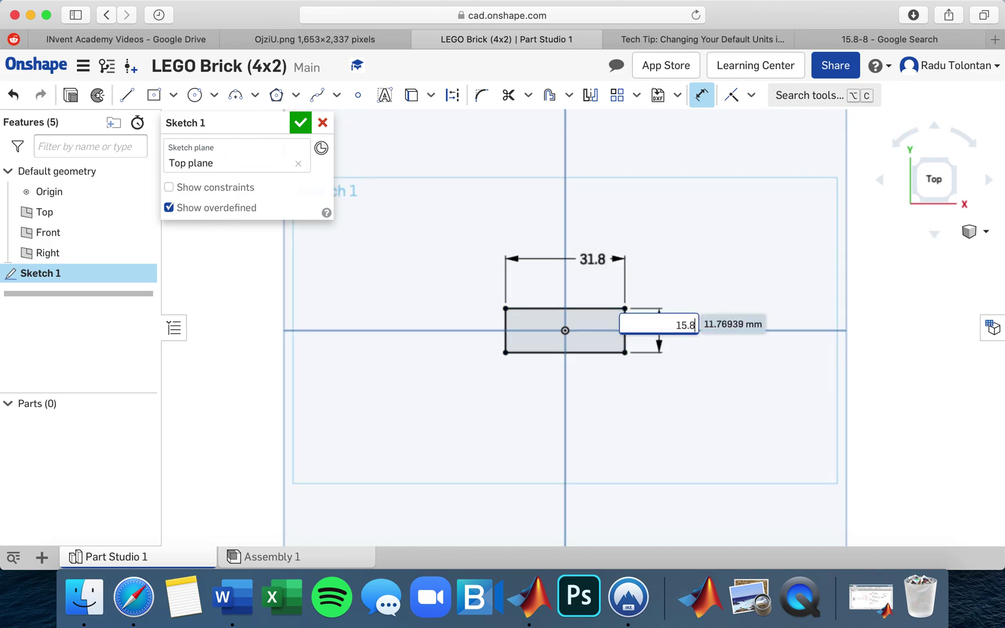
type(".8")
key("Return")
scroll(588, 320, "up", 2)
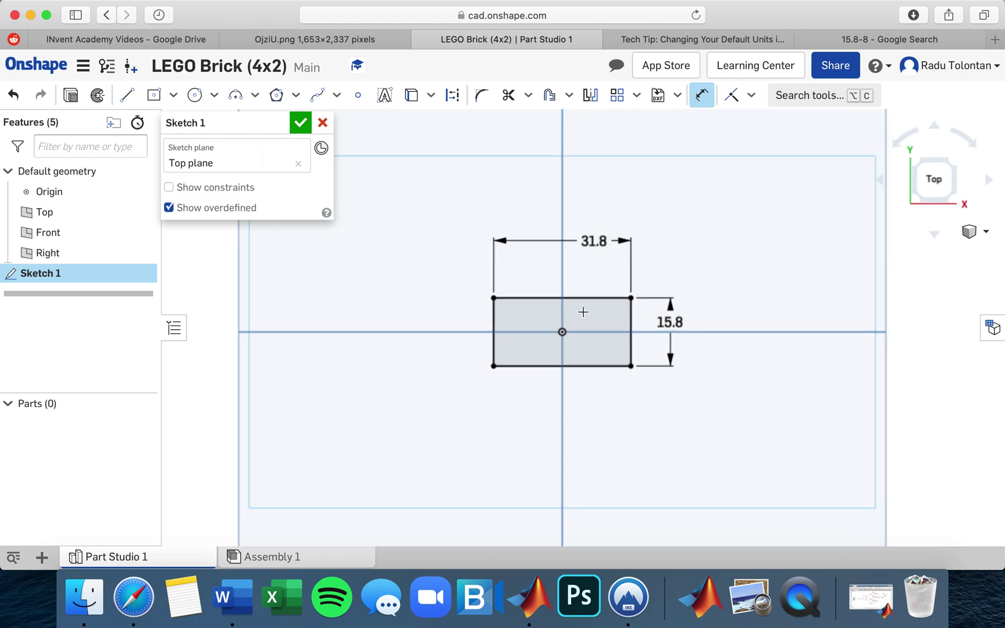
scroll(583, 312, "down", 2)
- Examine the reference drawing's top view, underside view and section A-A for stud spacing, tube sizes and wall thickness
left_click(361, 39)
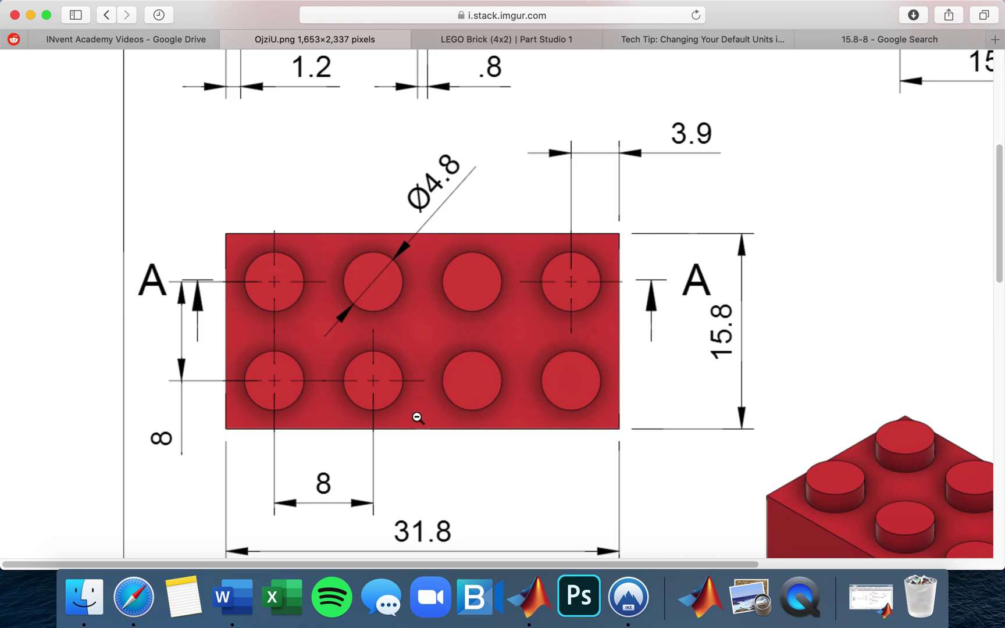
scroll(418, 411, "down", 1)
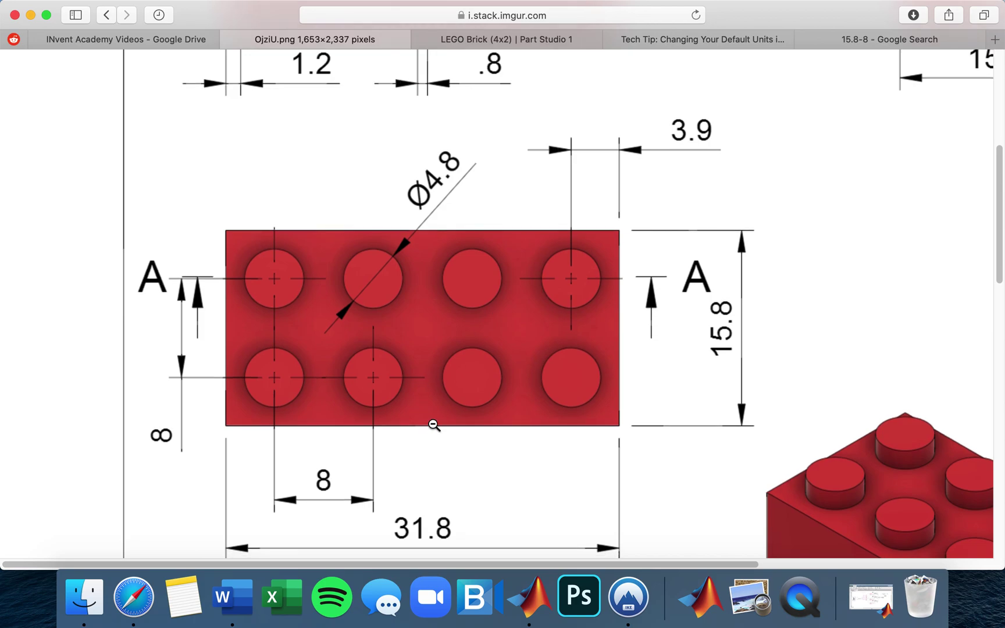
scroll(460, 463, "down", 8)
scroll(459, 463, "down", 10)
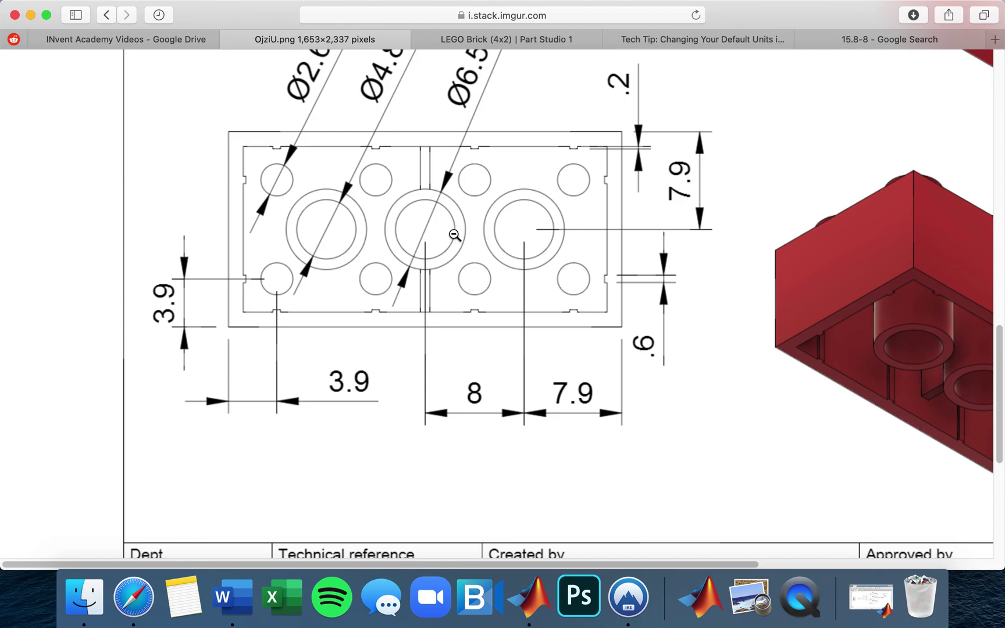
scroll(455, 235, "up", 12)
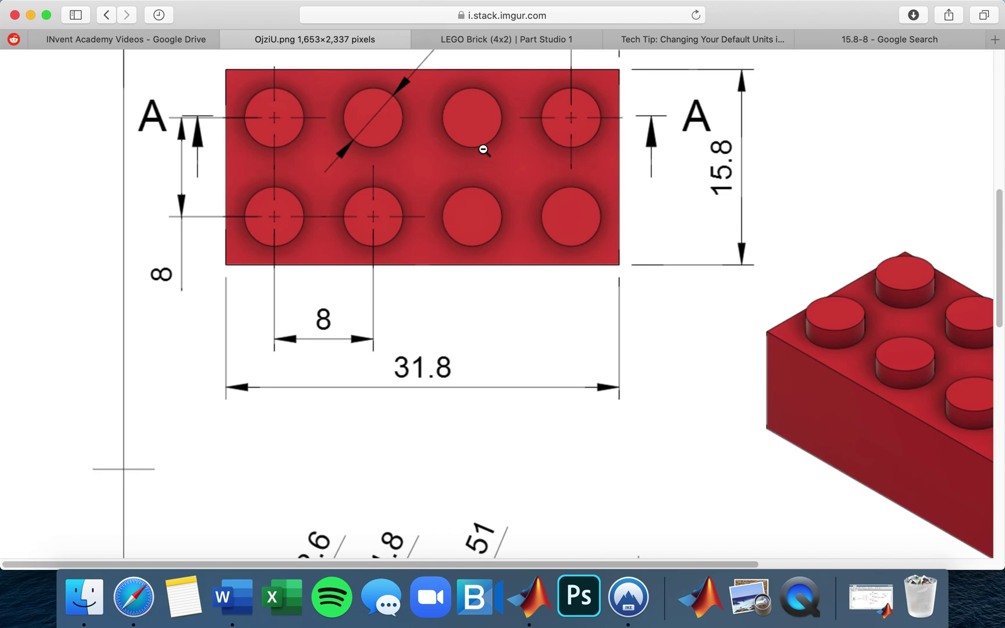
scroll(483, 150, "up", 1)
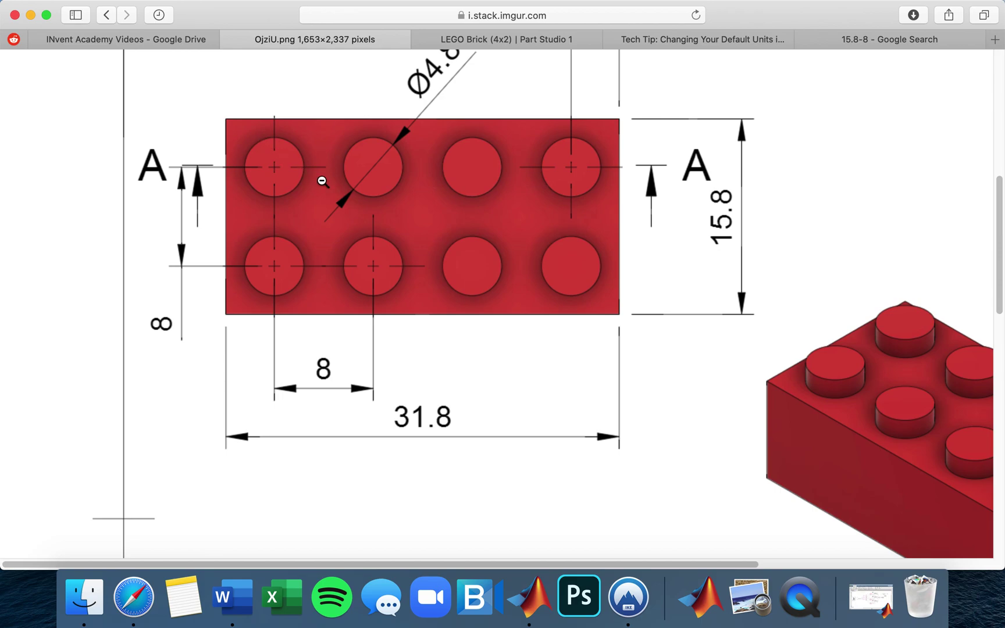
scroll(397, 298, "up", 5)
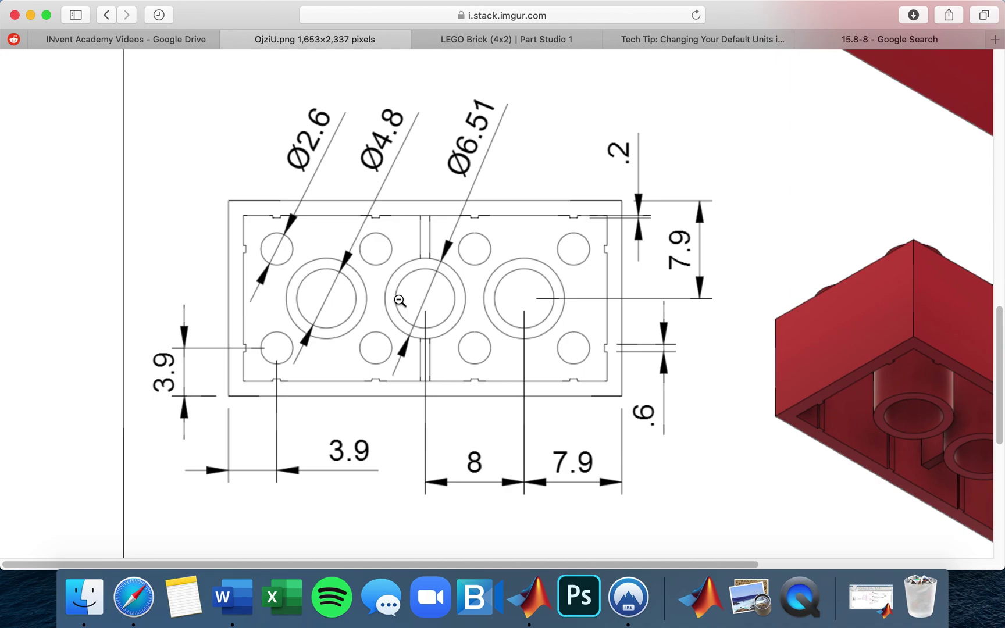
scroll(395, 255, "up", 5)
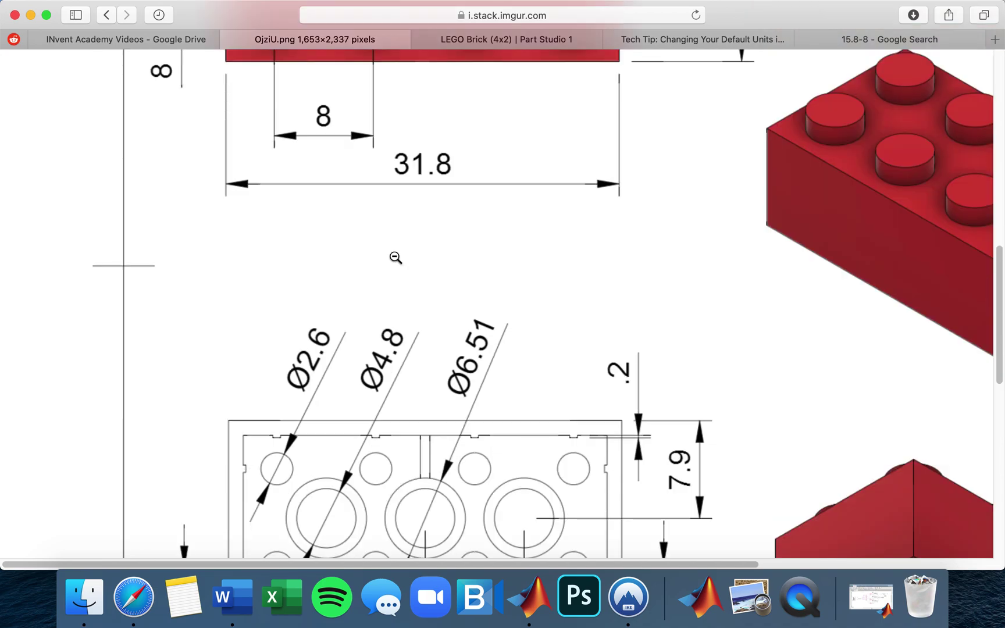
scroll(396, 257, "up", 5)
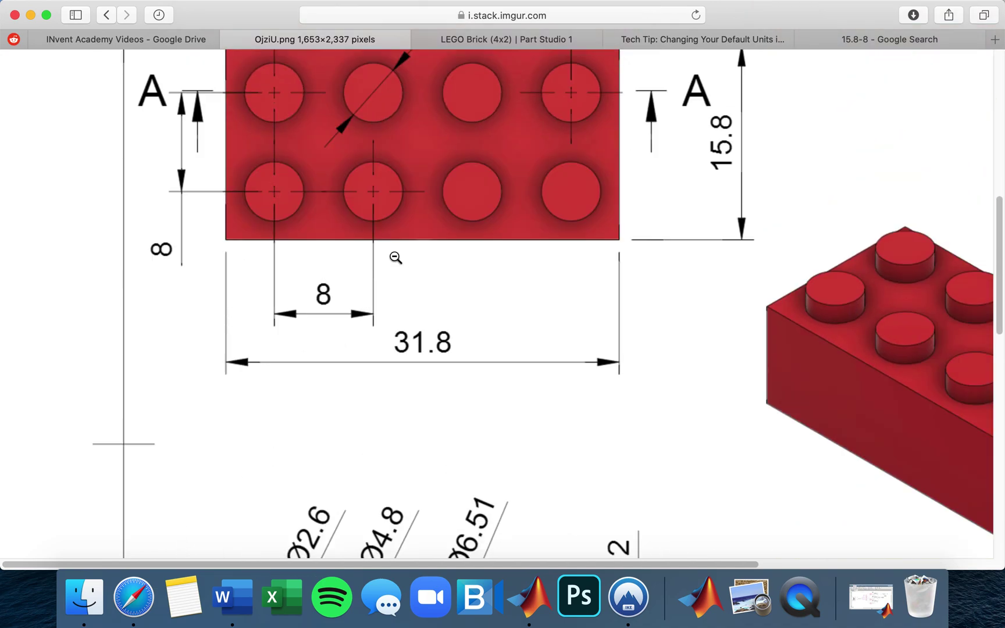
scroll(395, 256, "up", 8)
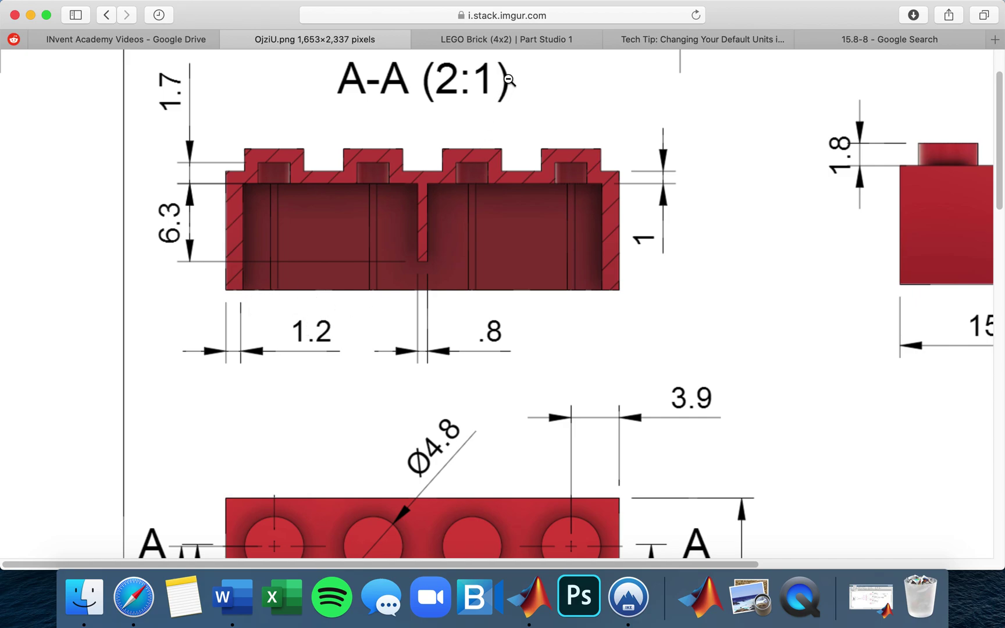
- Back in the Onshape sketch, draw a second center point rectangle on the origin inside the first, about 23.7 by 10.1 mm
left_click(506, 40)
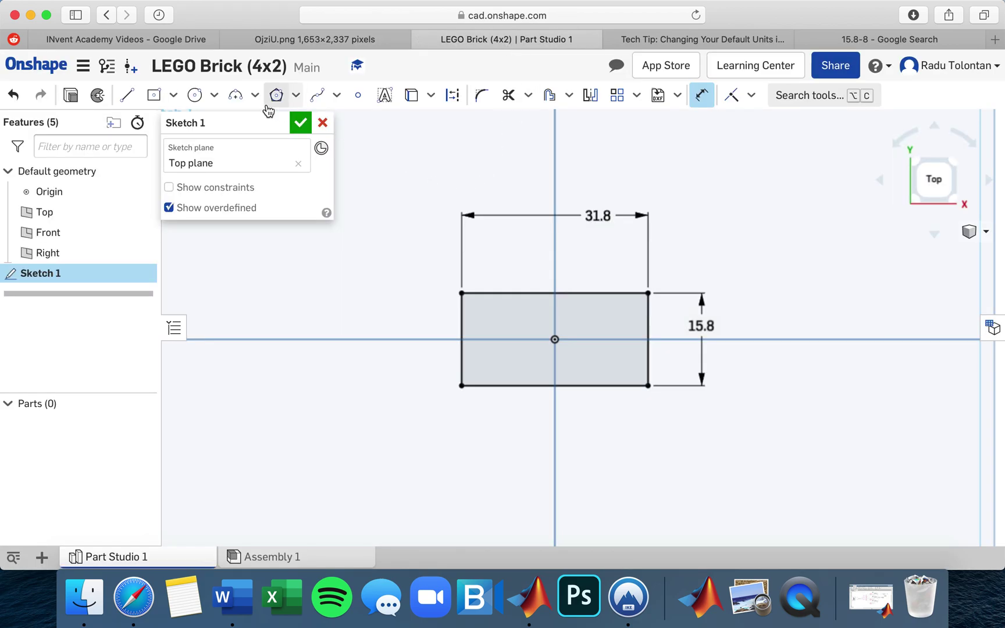
left_click(173, 95)
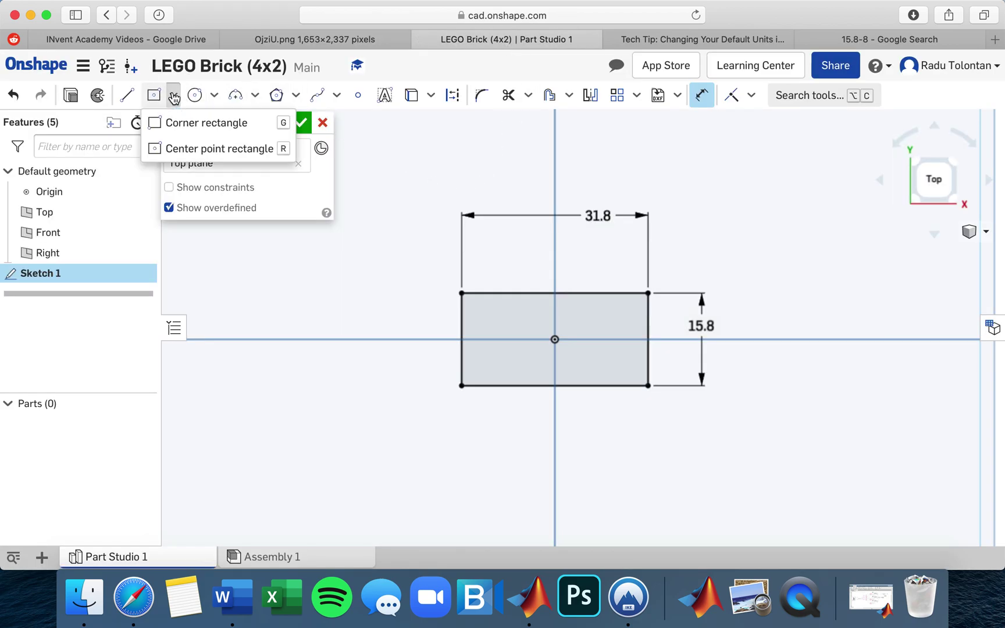
left_click(209, 150)
scroll(563, 337, "up", 1)
left_click(554, 342)
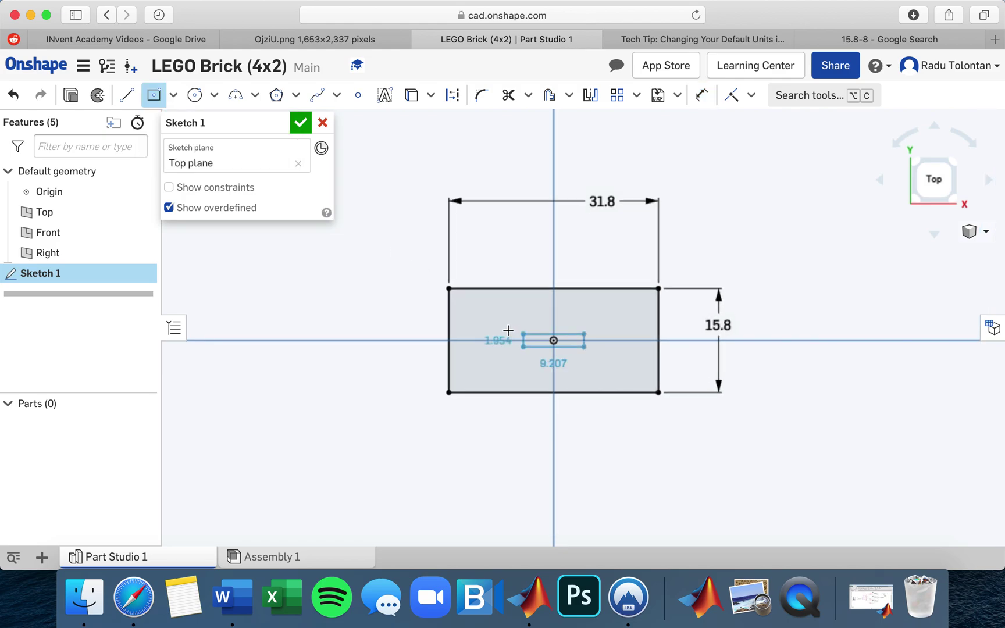
left_click(476, 309)
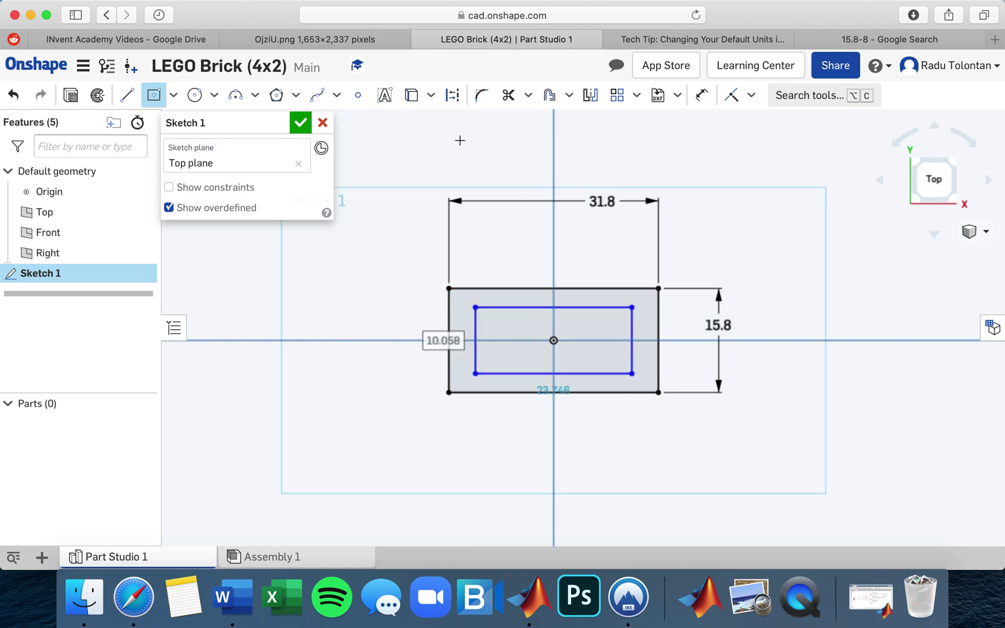
- Dimension the gap between the upper edges of the inner and outer rectangles to 1.2 mm
left_click(701, 100)
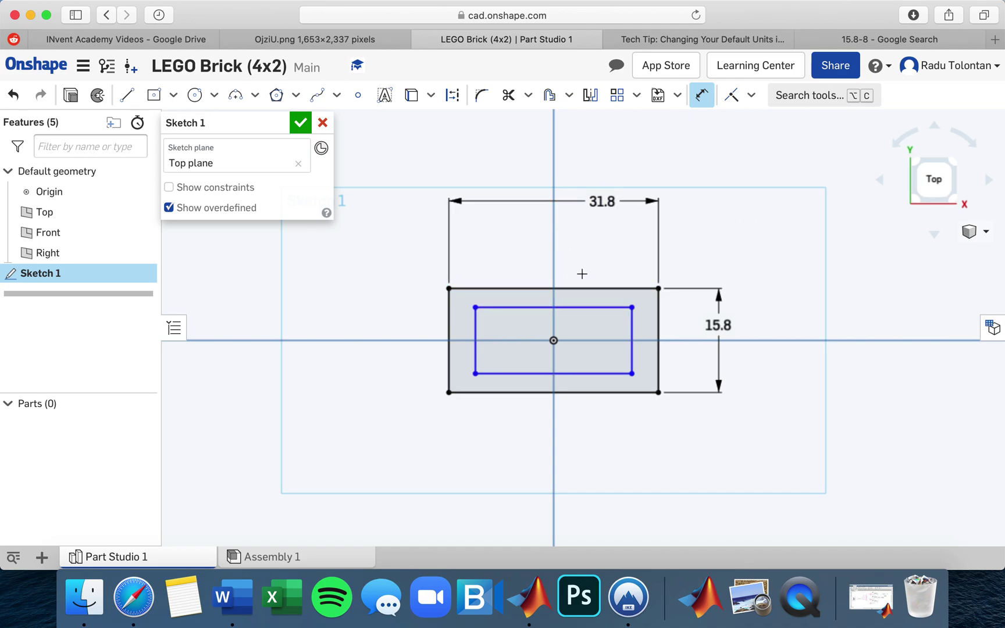
left_click(581, 307)
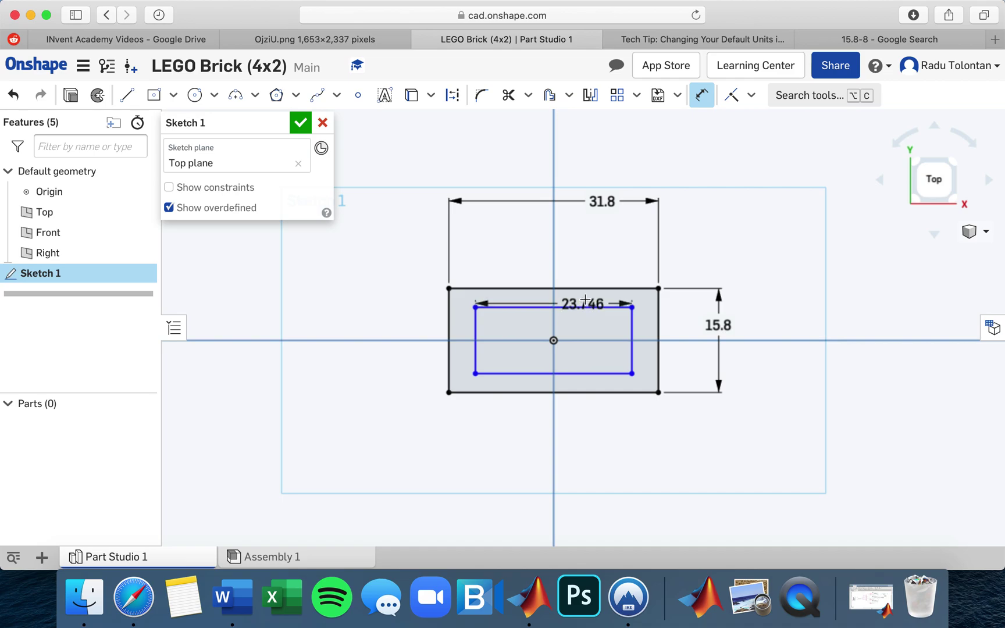
left_click(587, 288)
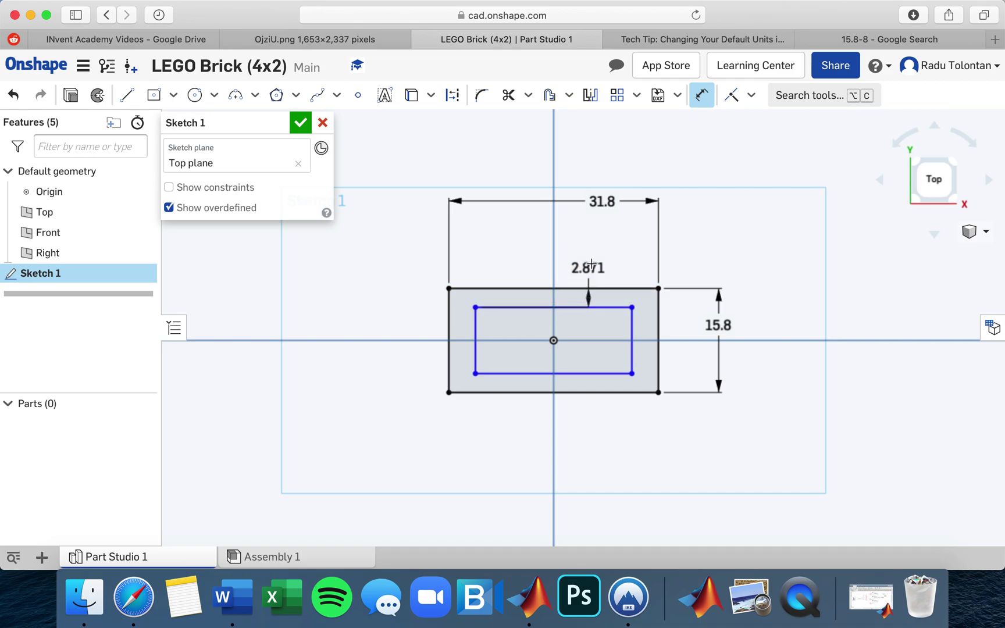
left_click(592, 264)
type("1")
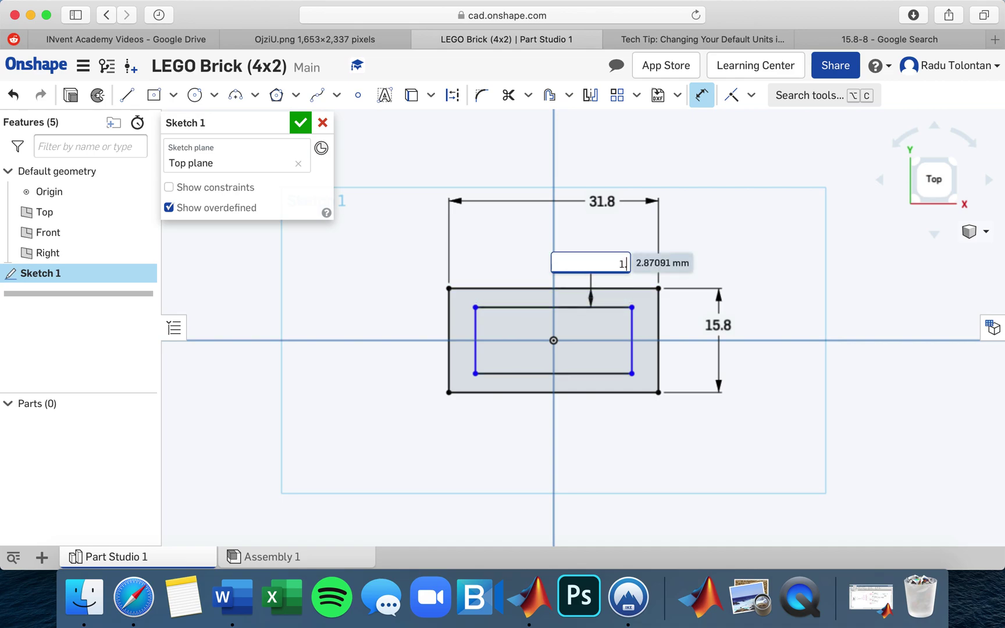
type(".2")
key("Return")
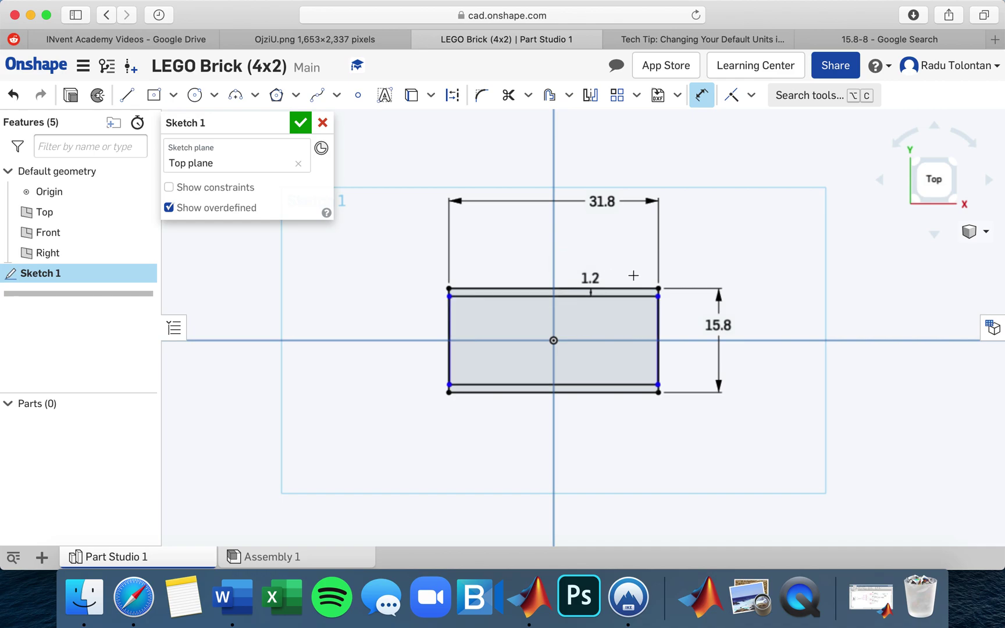
- Pull the inner rectangle's short sides inward, about 4.4 mm from the outer rectangle's short sides
scroll(610, 328, "up", 3)
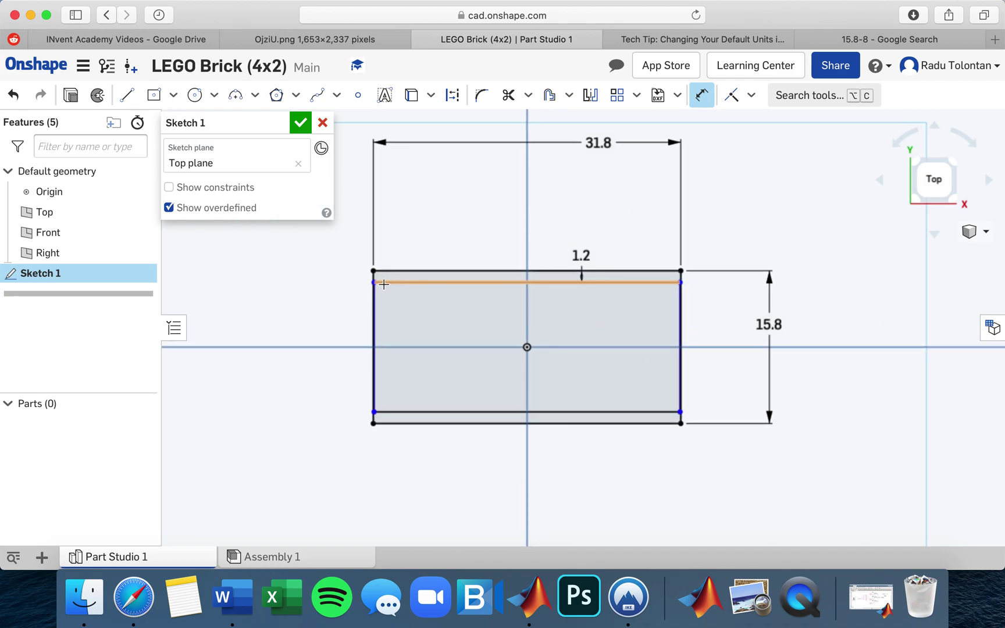
left_click(701, 95)
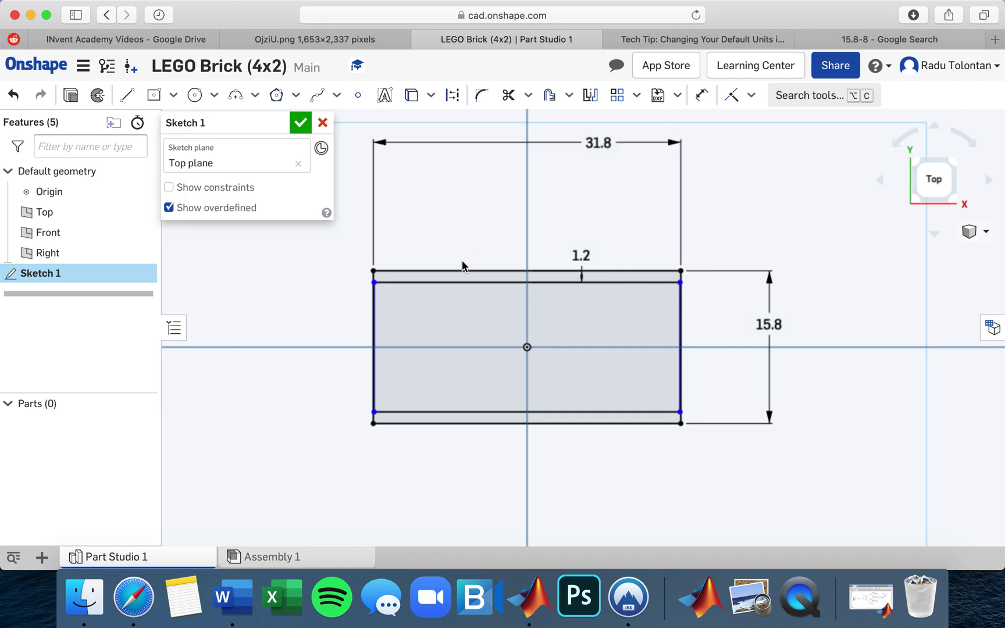
left_click_drag(375, 288, 405, 286)
left_click(410, 290)
left_click_drag(446, 330, 448, 330)
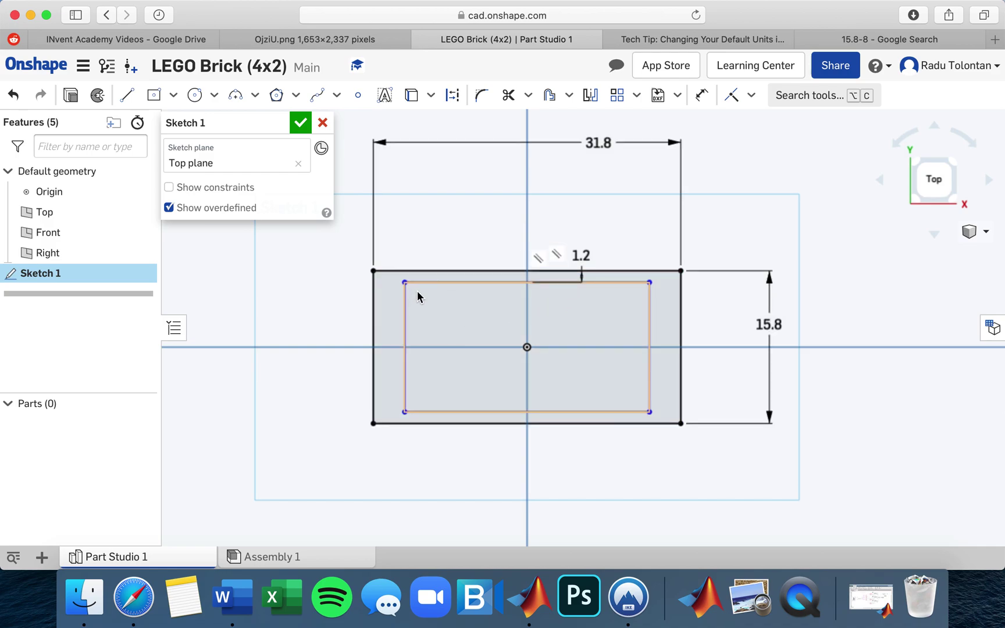
left_click(438, 294)
mouse_move(437, 293)
left_mouse_down()
mouse_move(424, 287)
mouse_move(485, 303)
mouse_move(415, 299)
left_mouse_up()
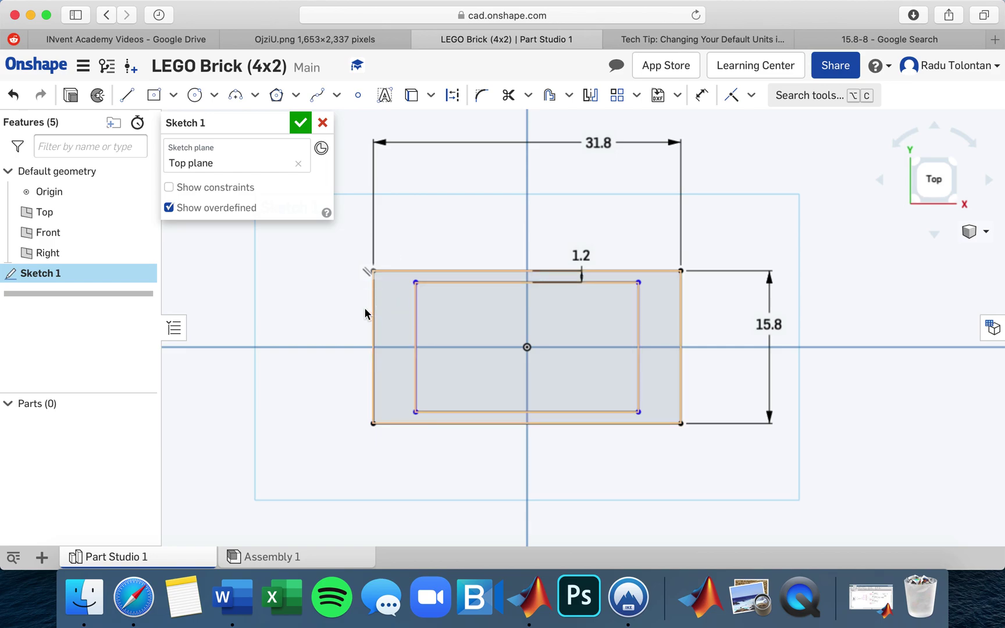
- Dimension the gap between the left sides of the inner and outer rectangles to 1.2 mm
left_click(702, 94)
left_click(414, 307)
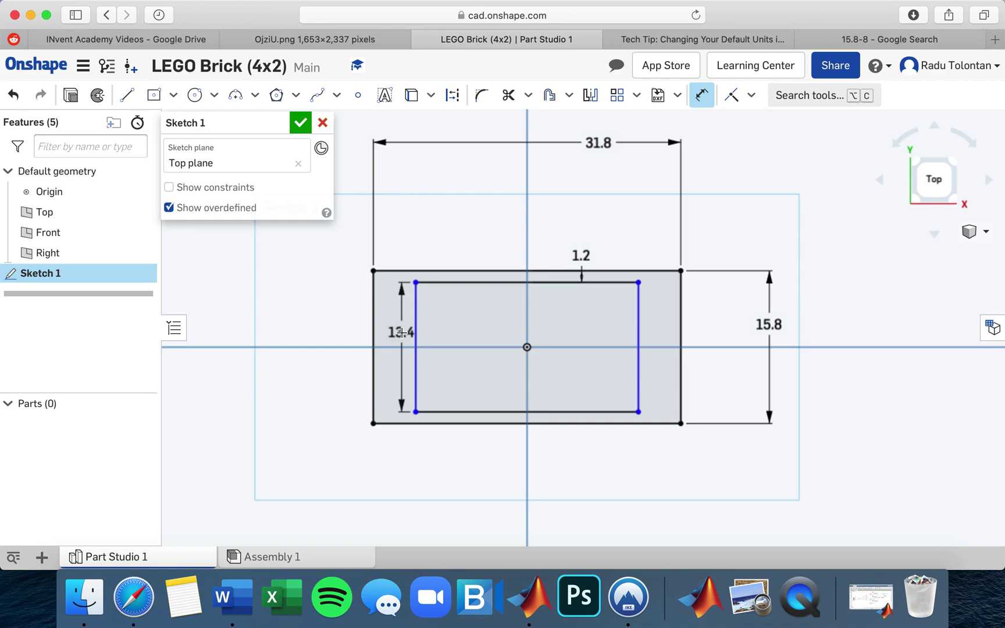
left_click(373, 320)
left_click(324, 320)
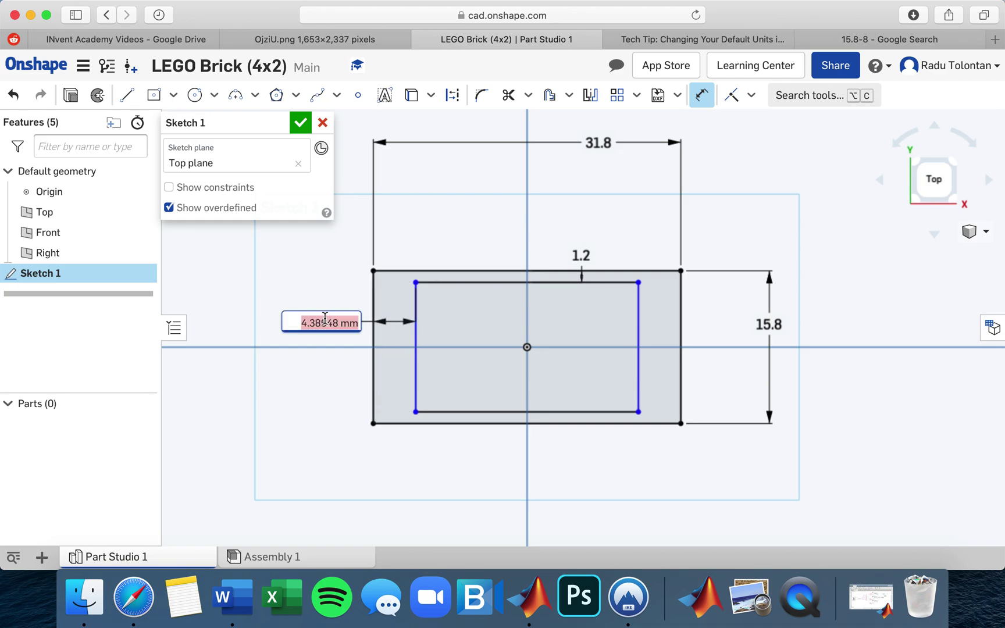
type("1.2")
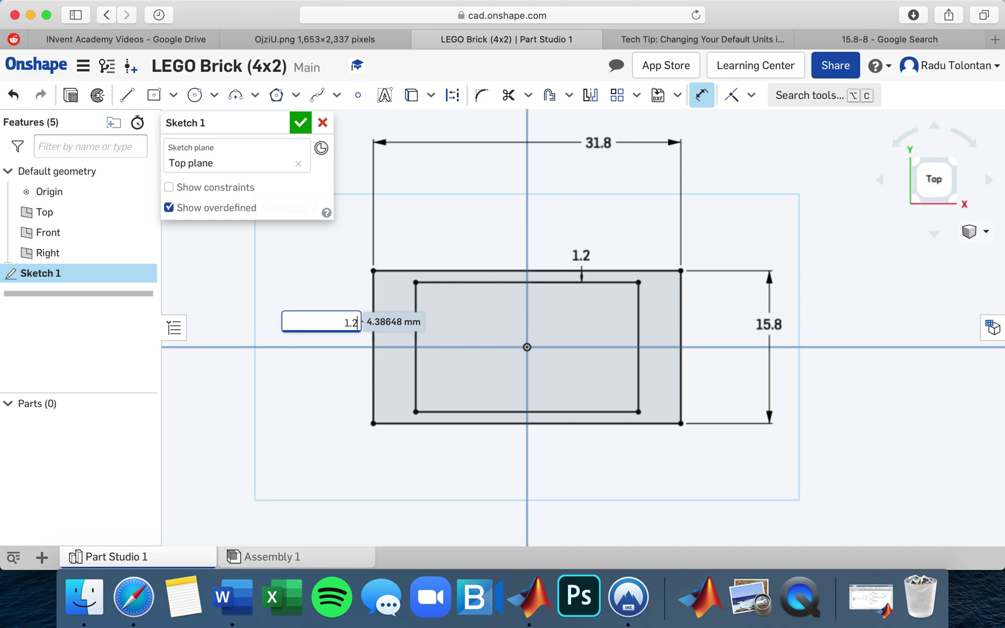
key("Return")
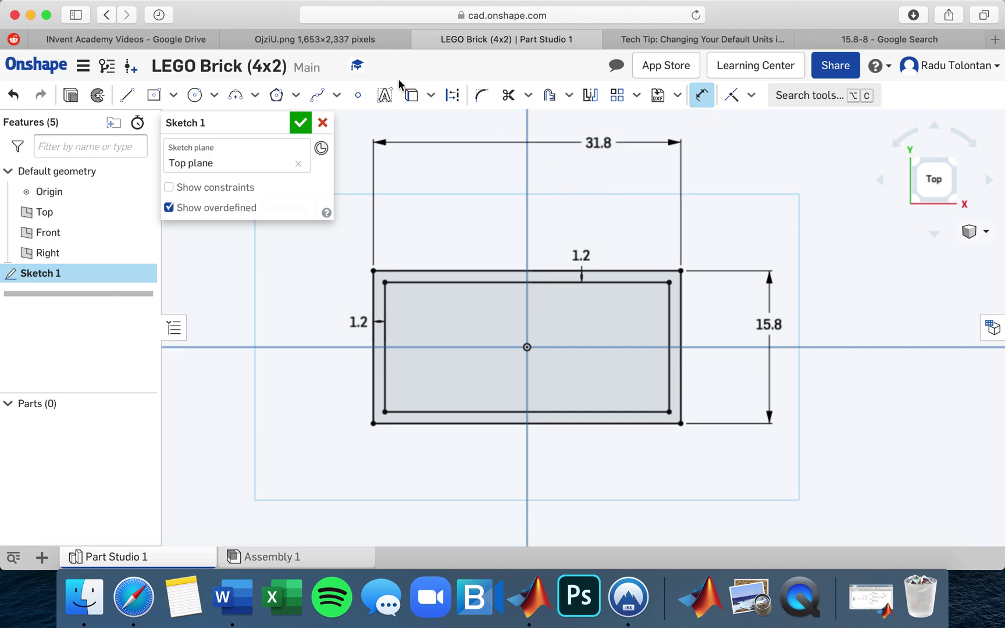
- Check the stud layout in the reference drawing, and back in the Onshape sketch draw a circle about 4.6 mm in diameter in the inner rectangle's upper-left area
left_click(382, 42)
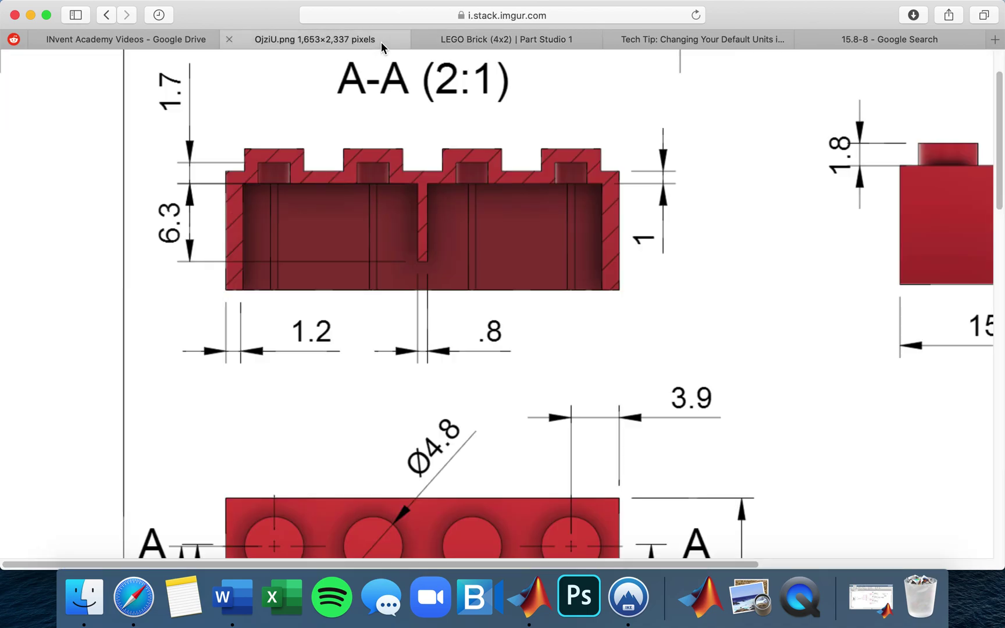
scroll(448, 468, "down", 6)
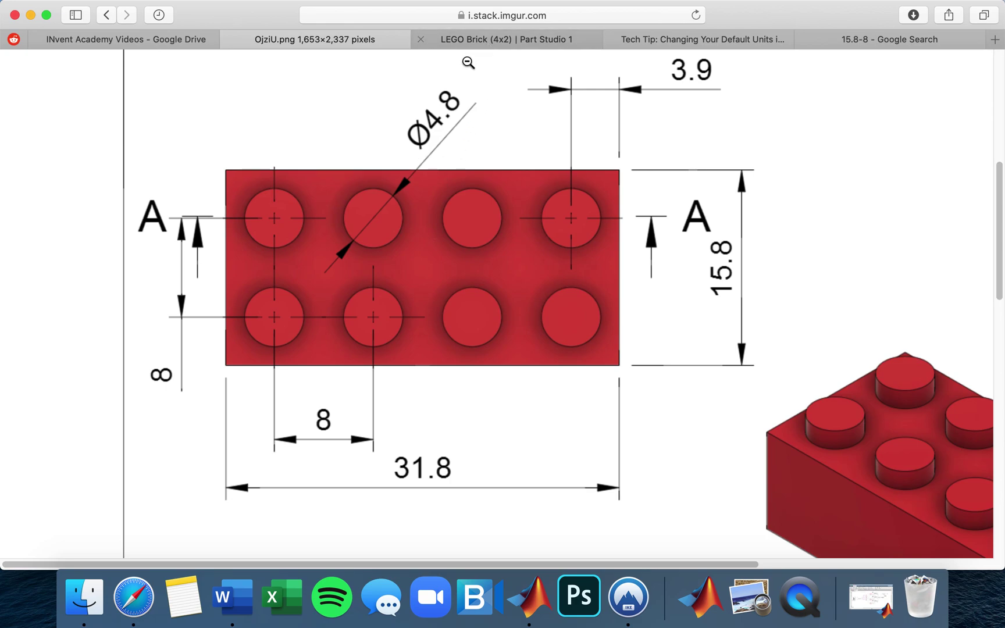
left_click(481, 47)
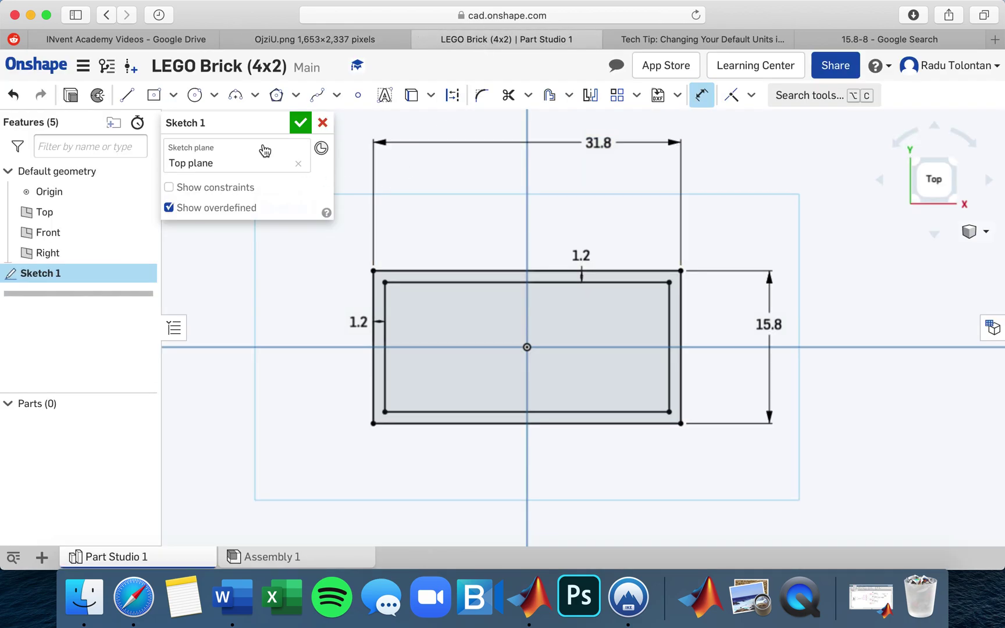
left_click(196, 96)
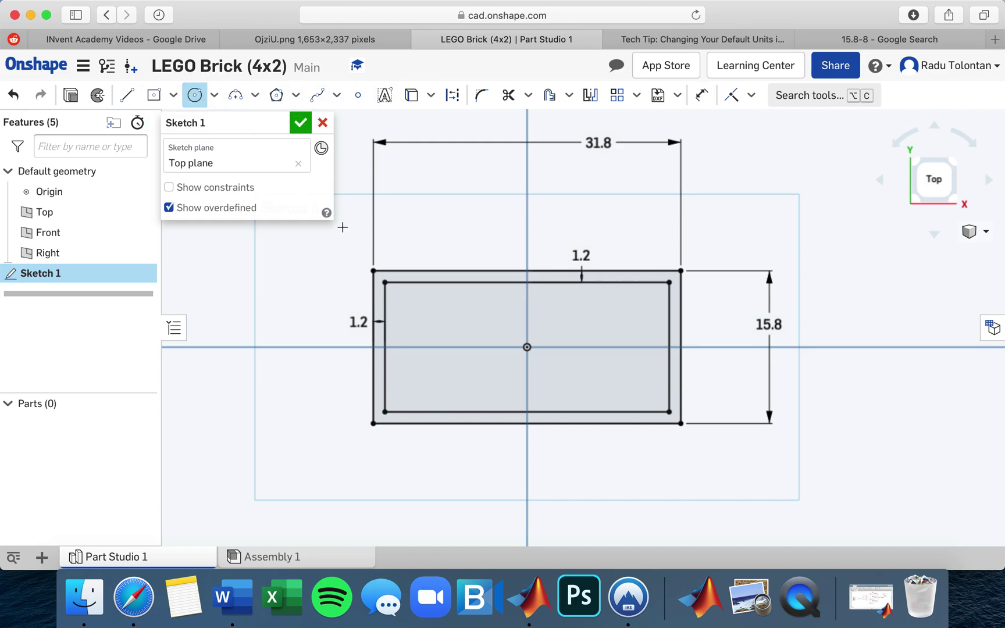
left_click(424, 330)
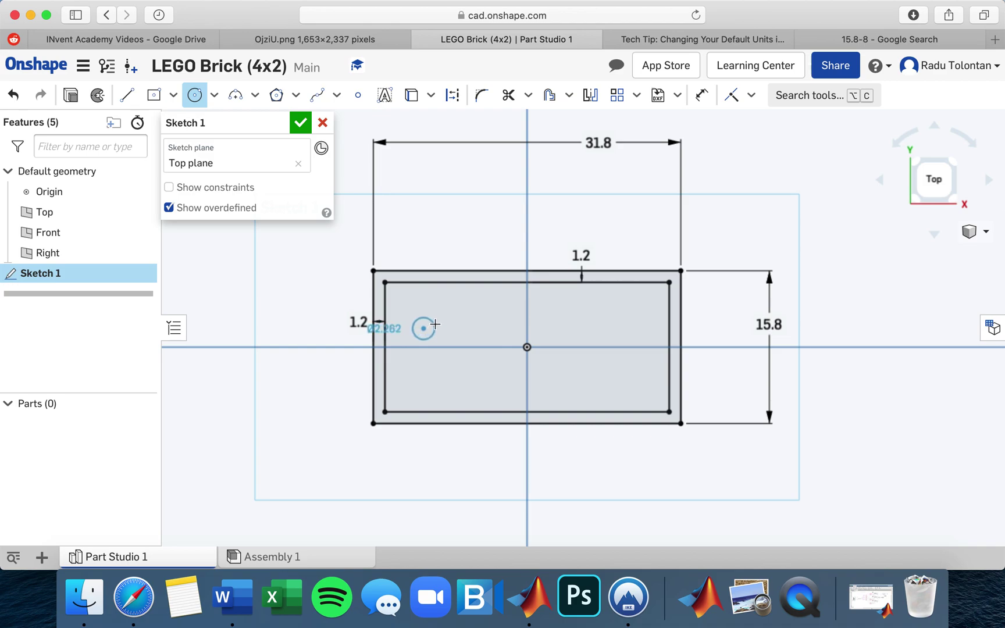
left_click(442, 316)
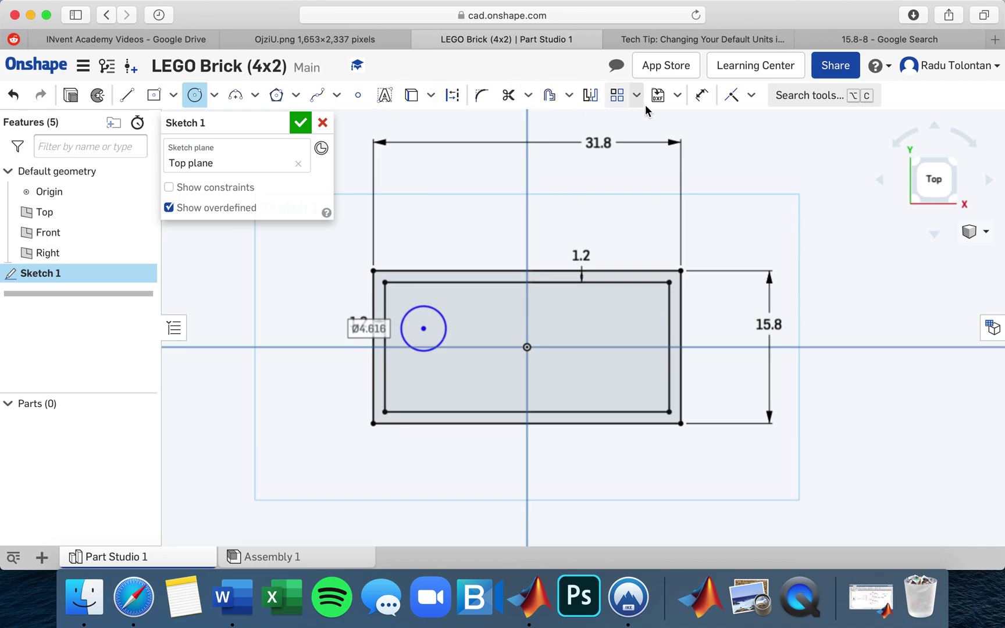
- Dimension the circle's diameter to 4.8 mm
left_click(701, 95)
left_click(433, 310)
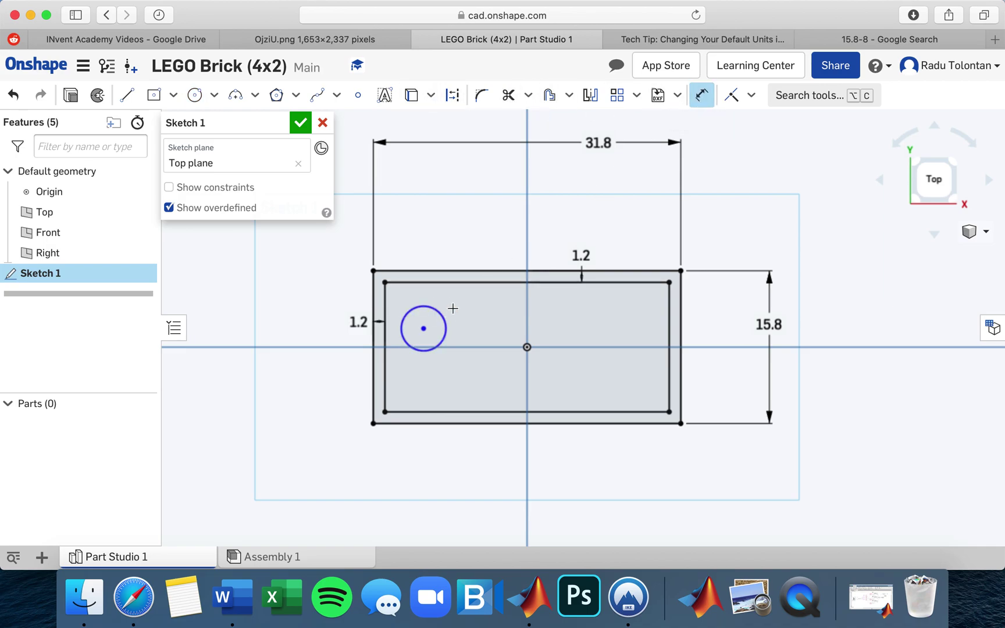
left_click(469, 310)
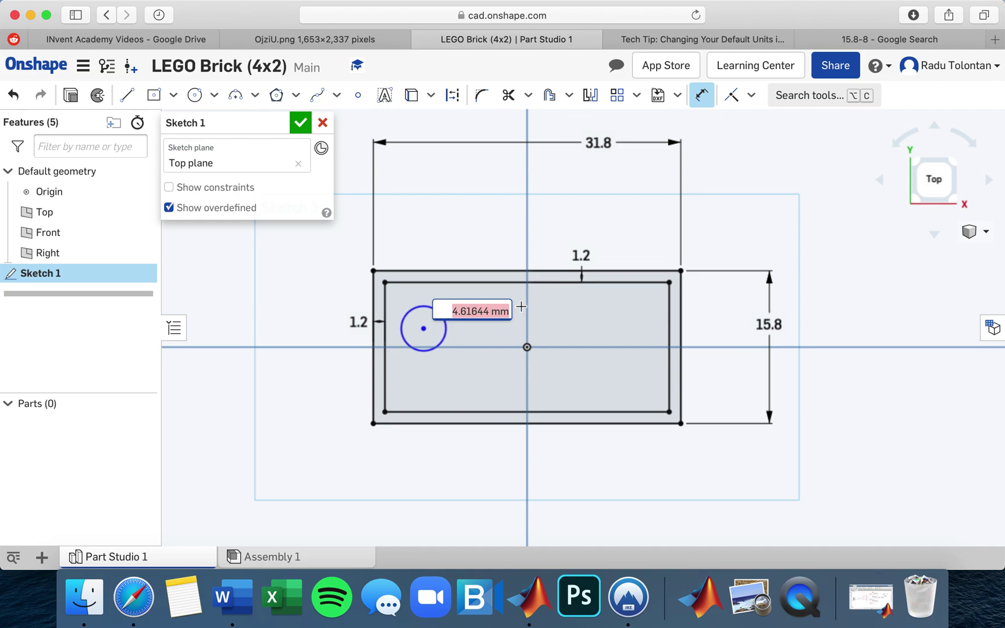
type("4.")
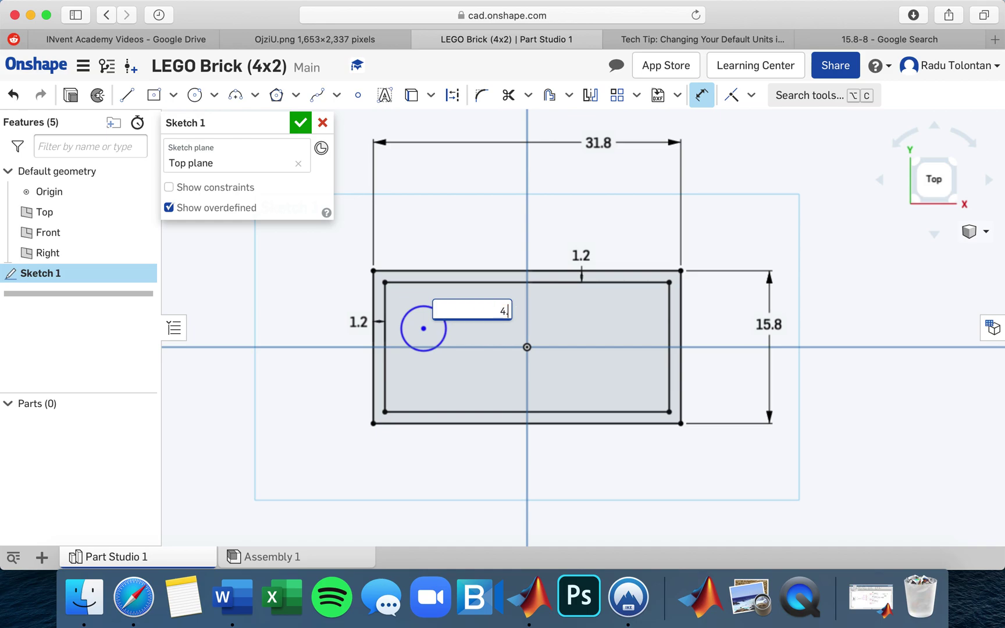
type("8")
key("Escape")
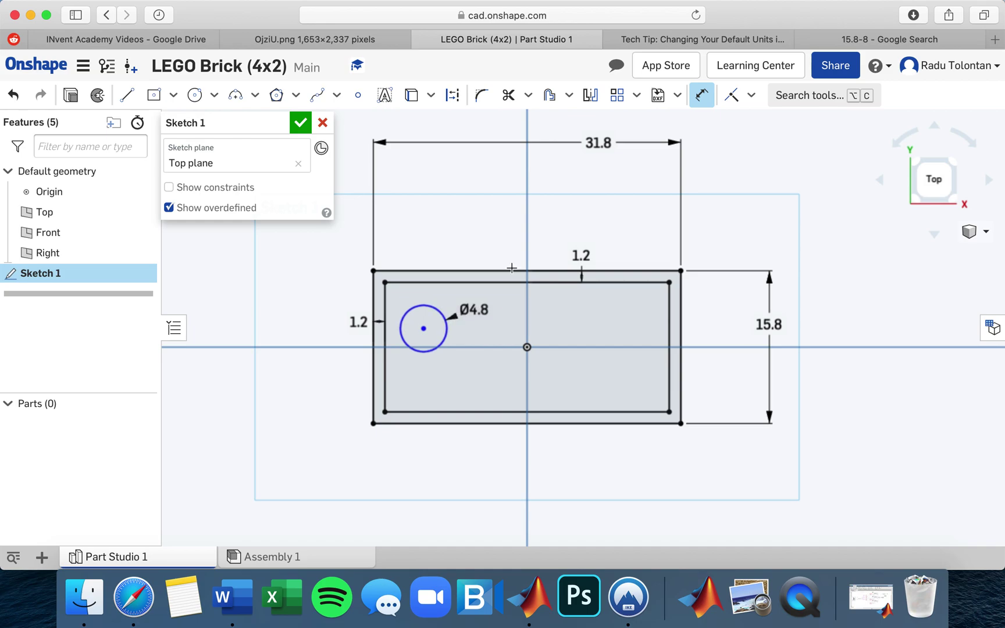
- Check the stud position in the reference drawing and move the circle to the inner rectangle's upper-right corner area
scroll(418, 312, "up", 1)
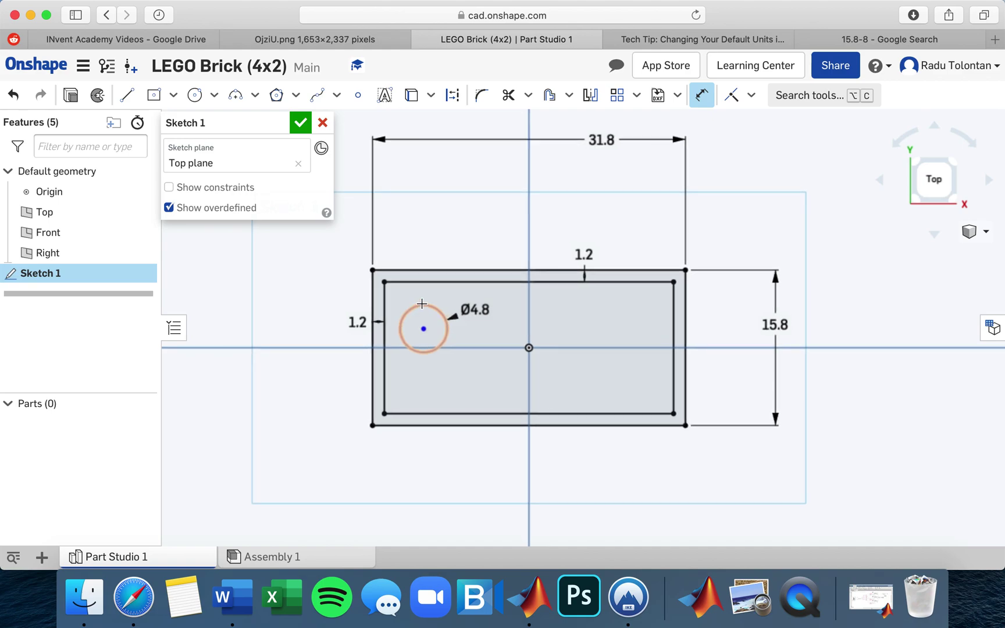
scroll(419, 279, "up", 2)
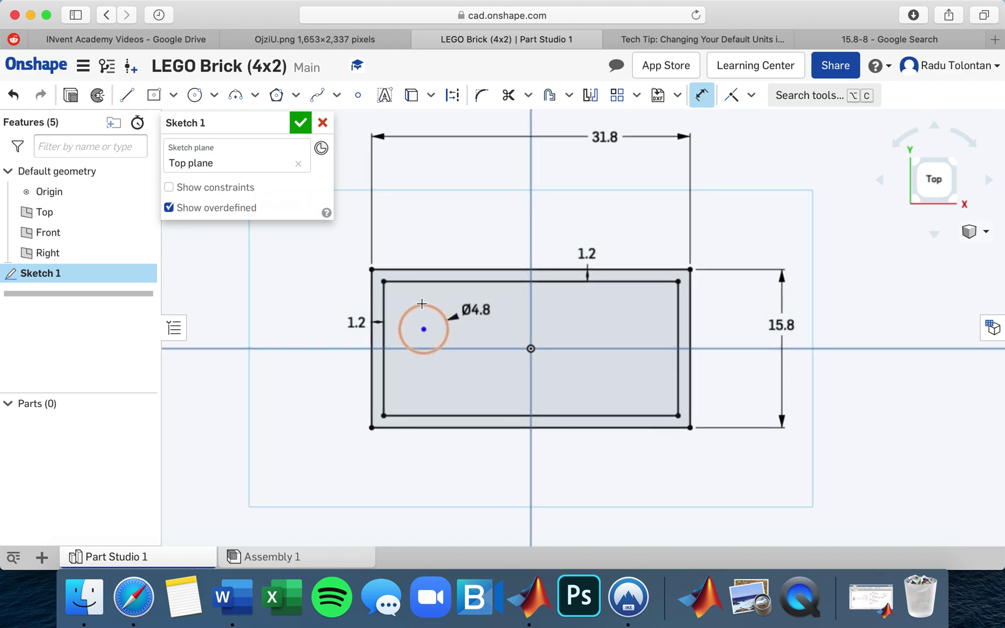
left_click(702, 95)
mouse_move(419, 336)
left_mouse_down()
mouse_move(464, 341)
mouse_move(443, 320)
mouse_move(476, 384)
mouse_move(577, 352)
mouse_move(427, 326)
left_mouse_up()
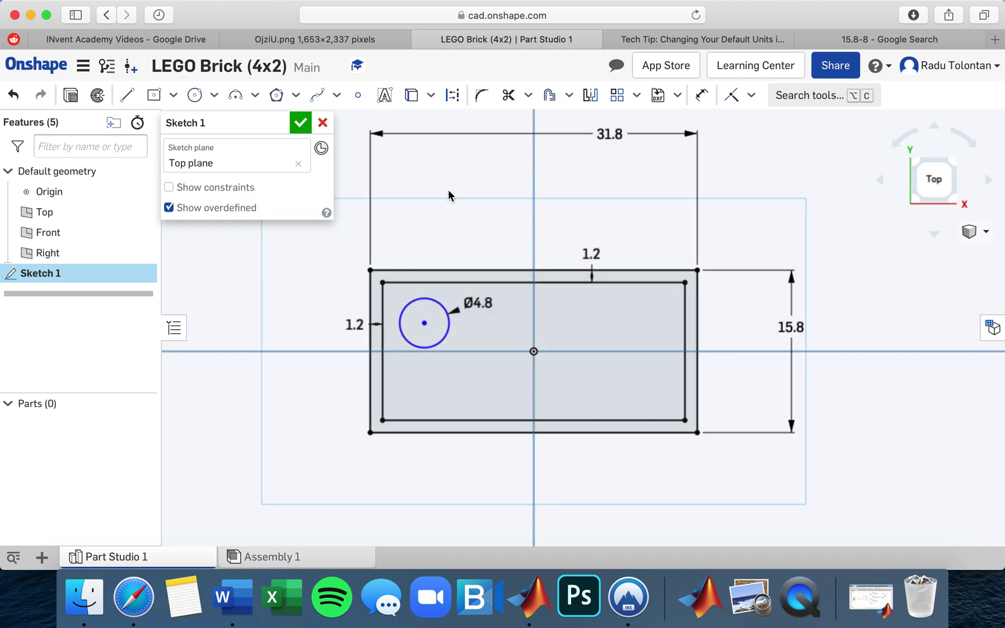
left_click(314, 39)
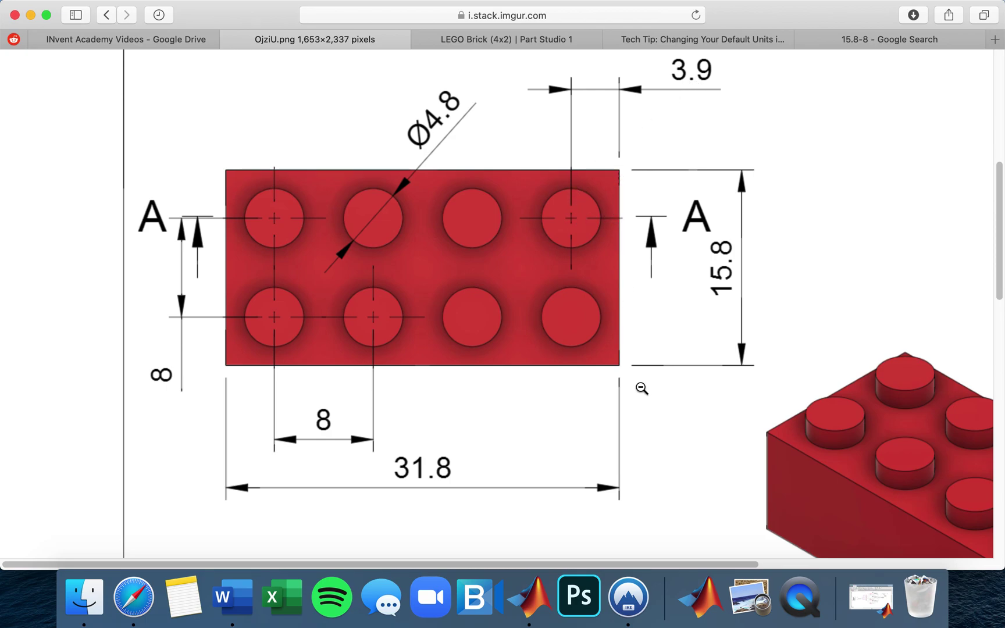
left_click(483, 39)
mouse_move(425, 324)
left_mouse_down()
mouse_move(541, 334)
mouse_move(664, 302)
mouse_move(652, 317)
left_mouse_up()
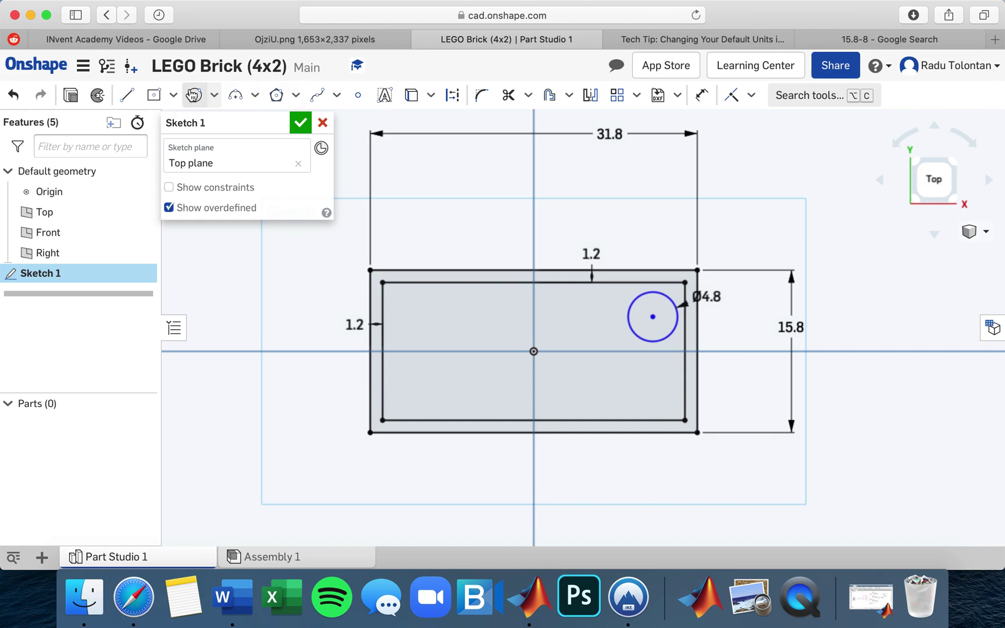
- Dimension the horizontal distance from the circle's center to the outer rectangle's right side to 3.9 mm, and test the circle's remaining movement
left_click(699, 103)
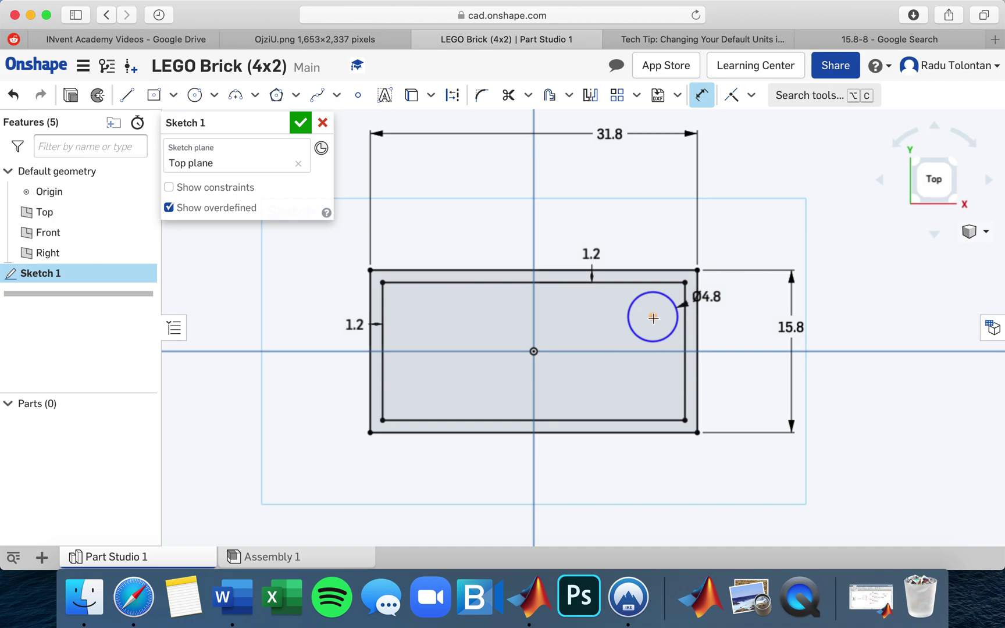
left_click(697, 329)
left_click(653, 316)
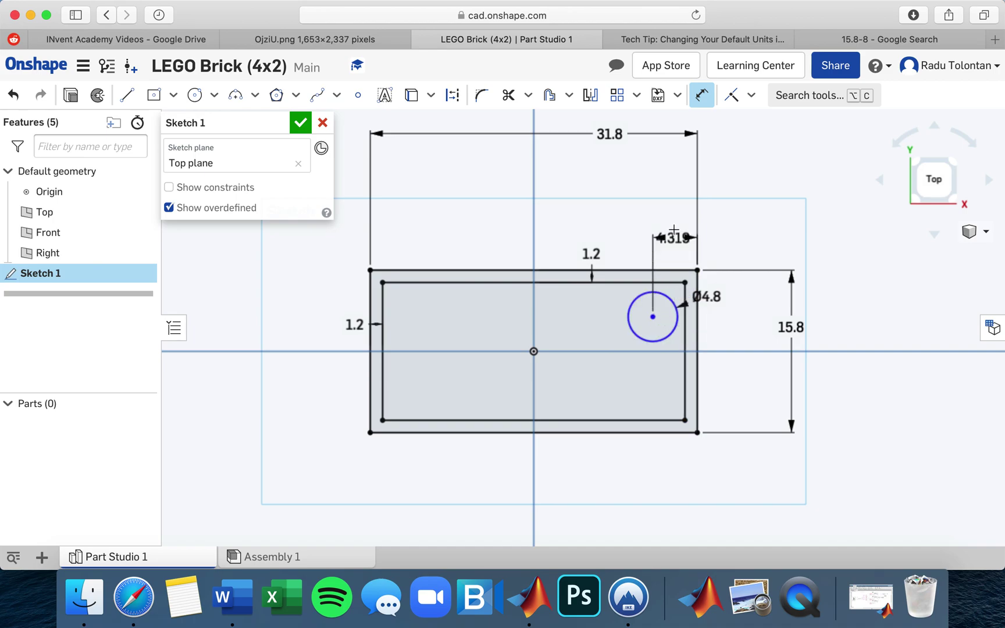
left_click(675, 220)
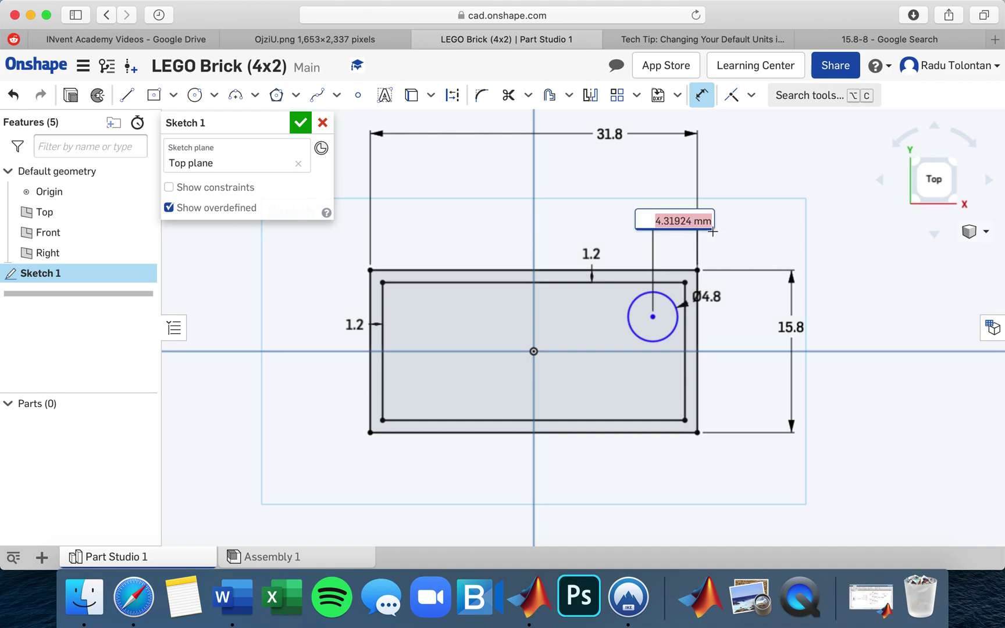
type("3")
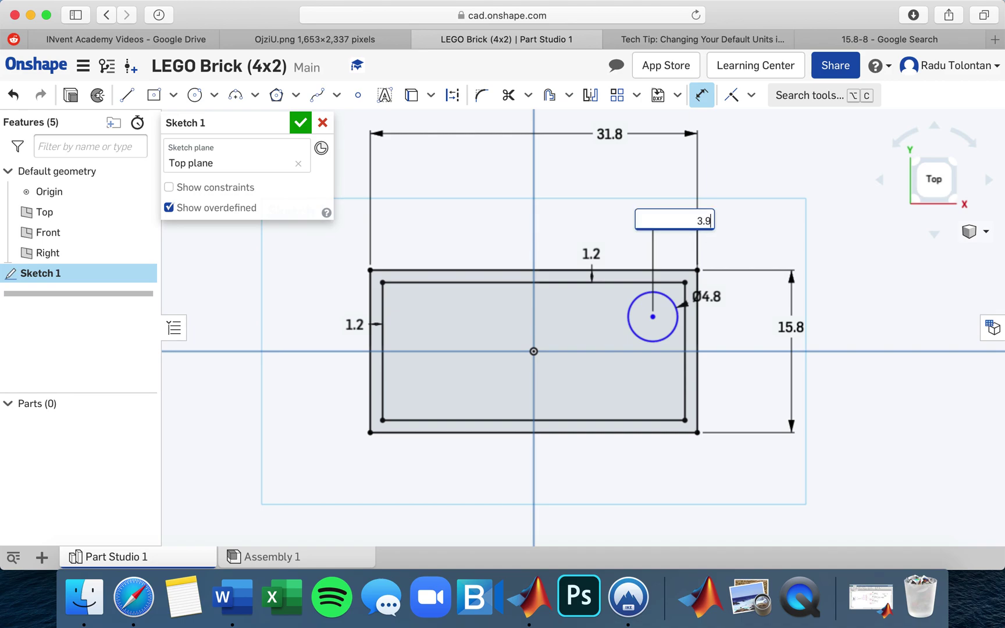
type(".9")
key("Return")
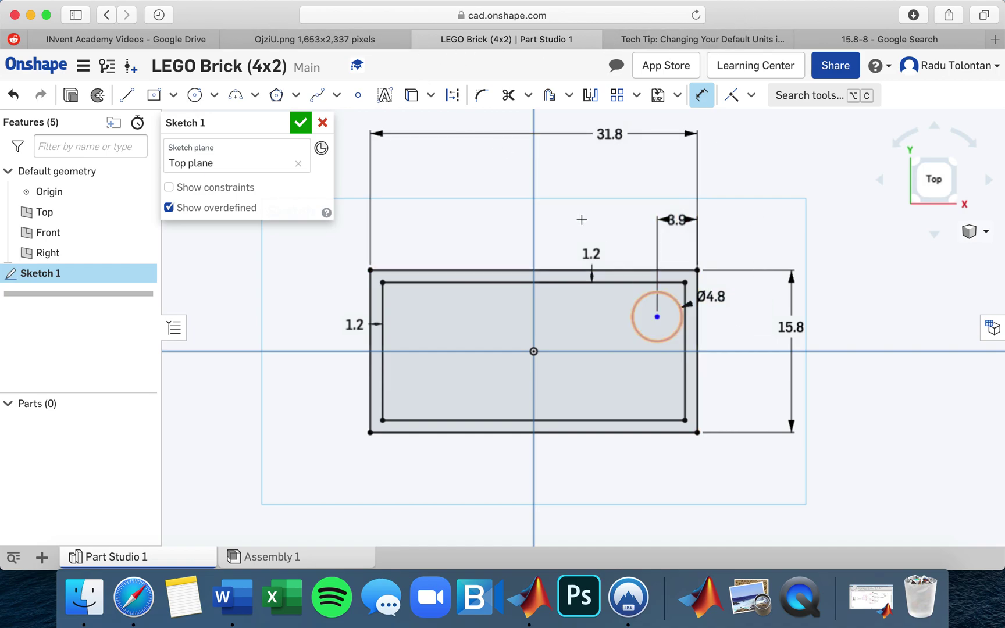
left_click(701, 95)
mouse_move(656, 318)
left_mouse_down()
mouse_move(644, 371)
mouse_move(638, 252)
mouse_move(618, 310)
mouse_move(509, 353)
mouse_move(732, 235)
mouse_move(462, 342)
mouse_move(745, 362)
mouse_move(597, 194)
mouse_move(503, 305)
mouse_move(673, 207)
mouse_move(662, 463)
mouse_move(676, 306)
mouse_move(447, 330)
mouse_move(755, 317)
mouse_move(743, 312)
mouse_move(744, 324)
left_mouse_up()
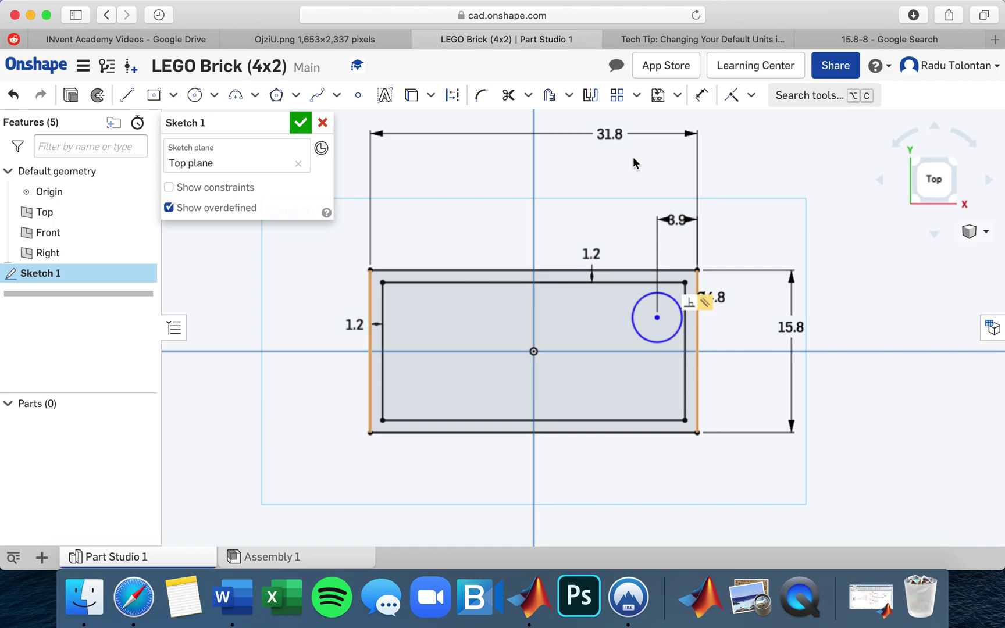
- Return to the reference drawing, close the old 15.8-8 search tab, and calculate (15.8-8)/2 with Google in a new tab
left_click(339, 42)
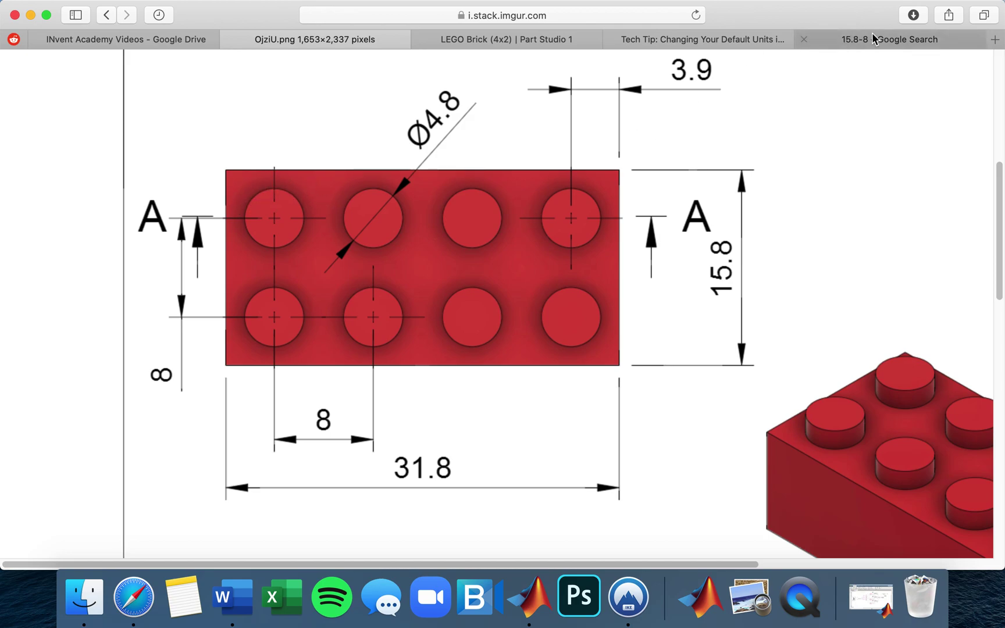
left_click(804, 39)
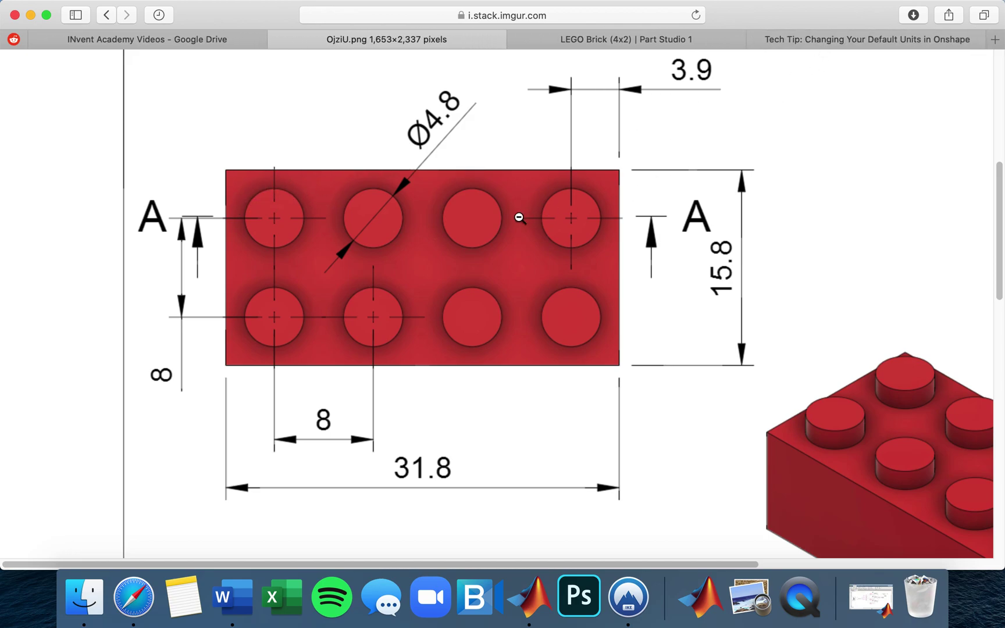
left_click(995, 42)
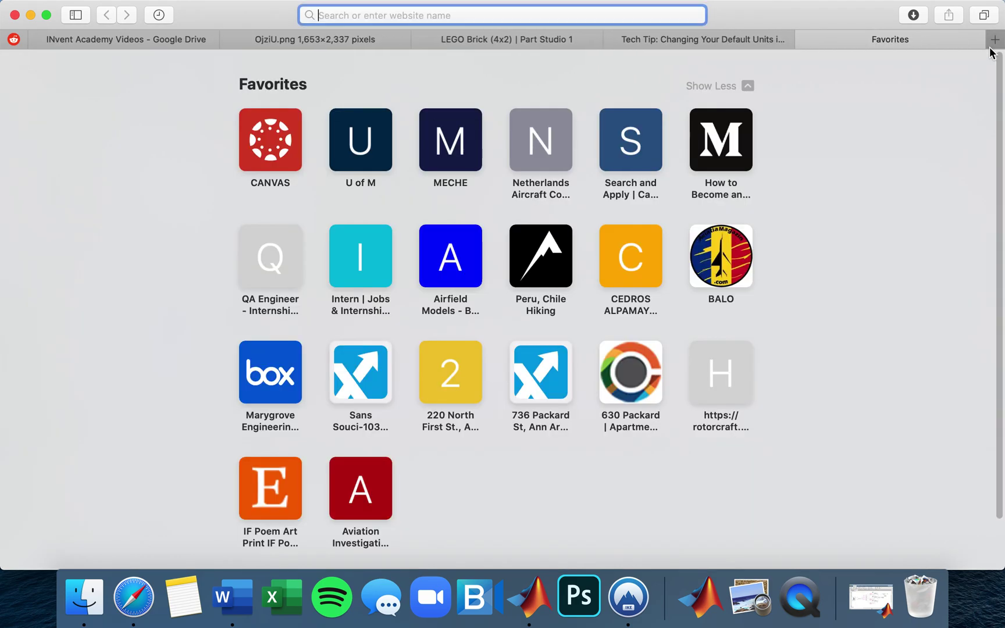
type("google")
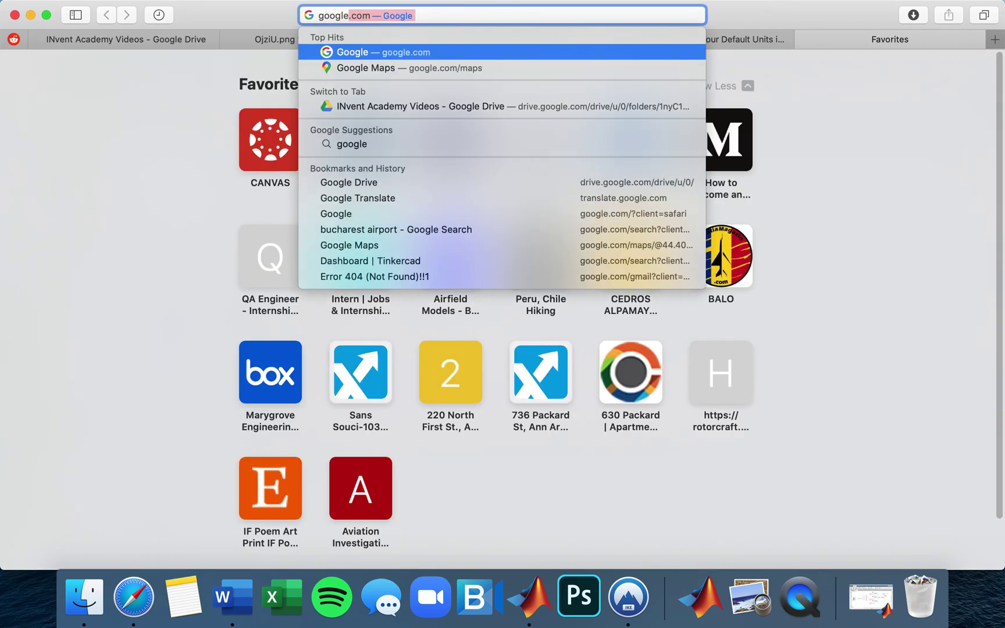
key("Return")
left_click(535, 282)
type("(15")
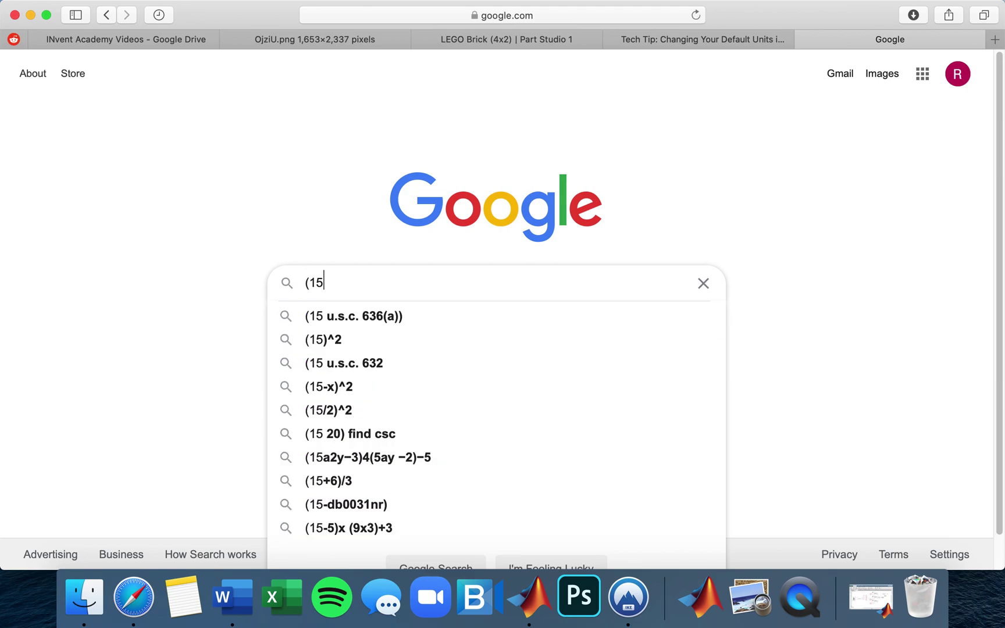
type(".8-8)")
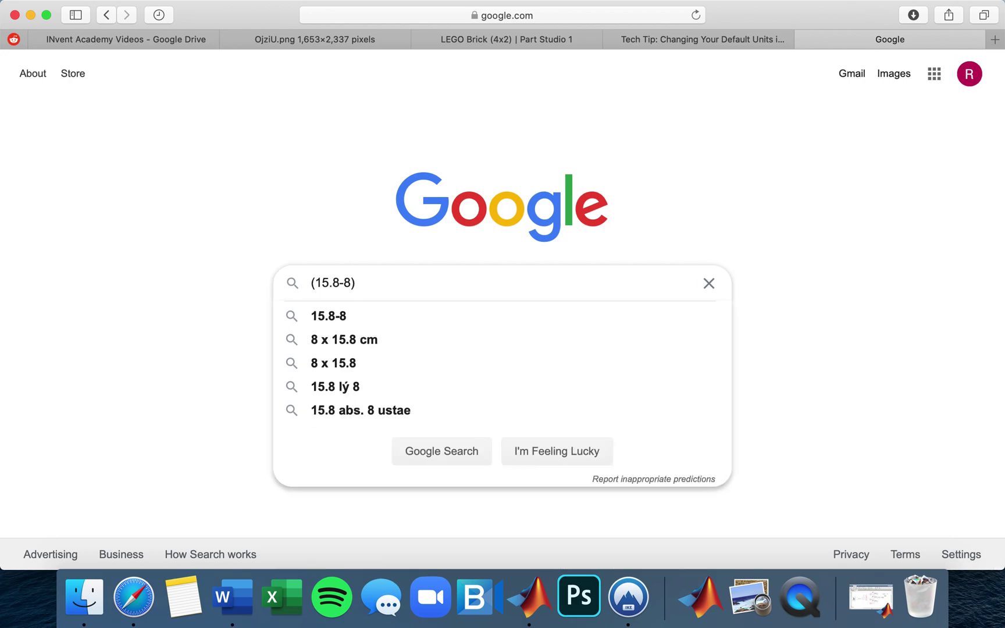
type("/2")
key("Return")
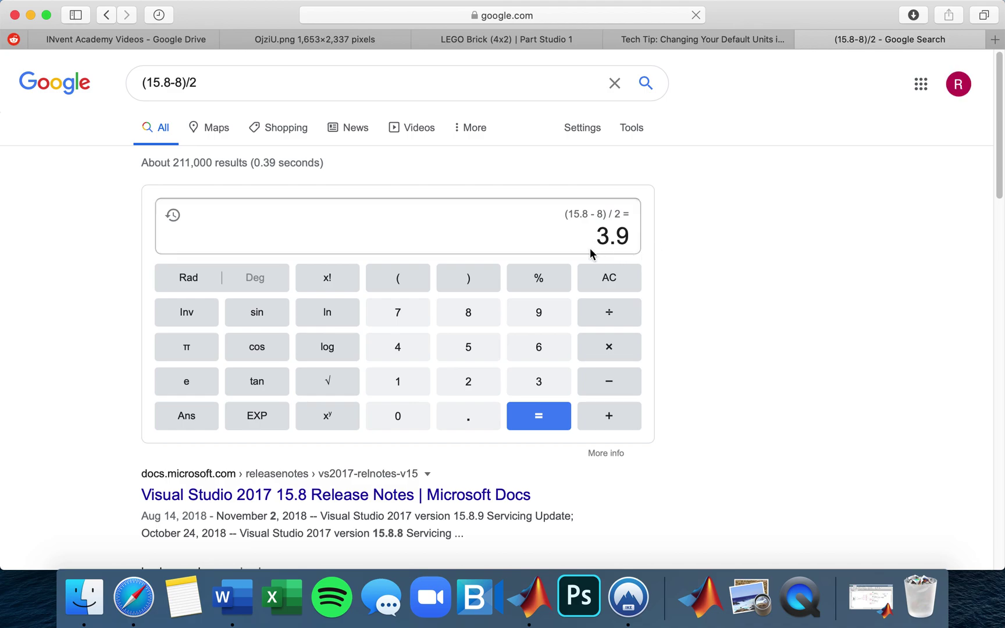
left_click_drag(598, 236, 644, 277)
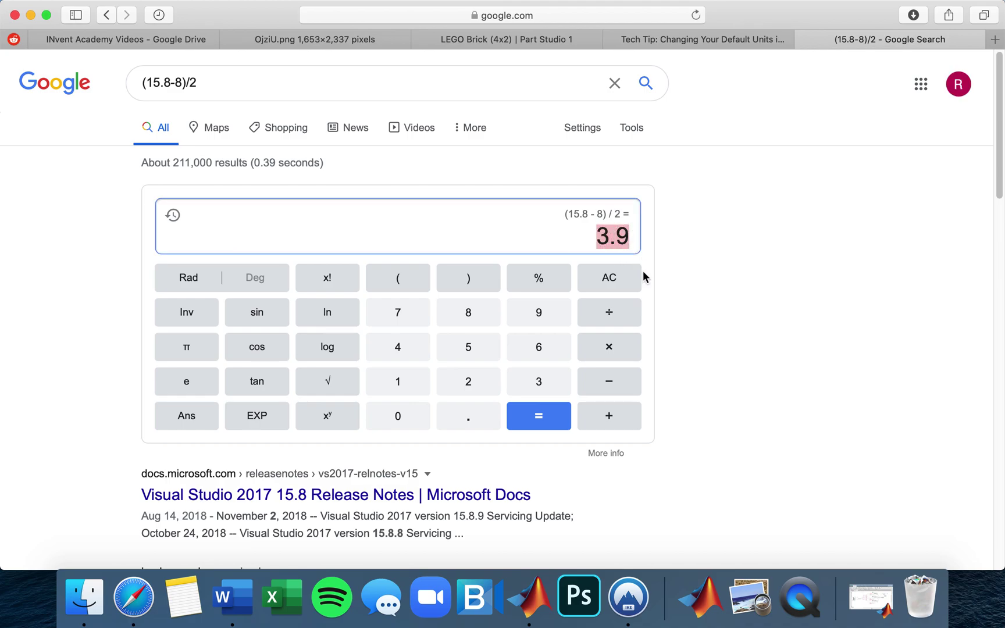
- Check the reference drawing, dimension the circle center's vertical distance to the outer rectangle's upper side as 3.9 mm in Onshape, and finish the sketch
left_click(330, 37)
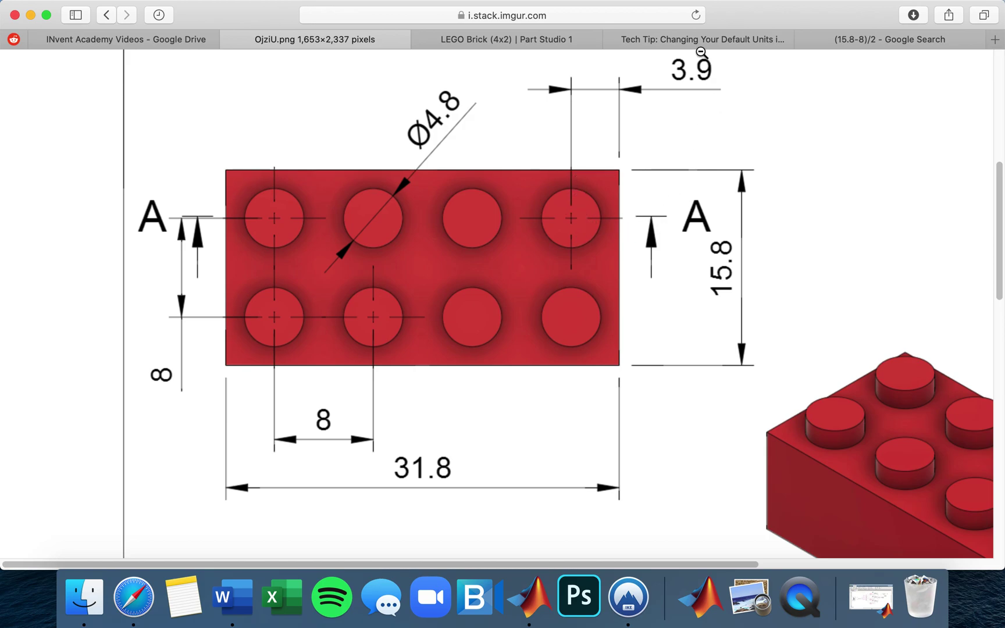
left_click(511, 41)
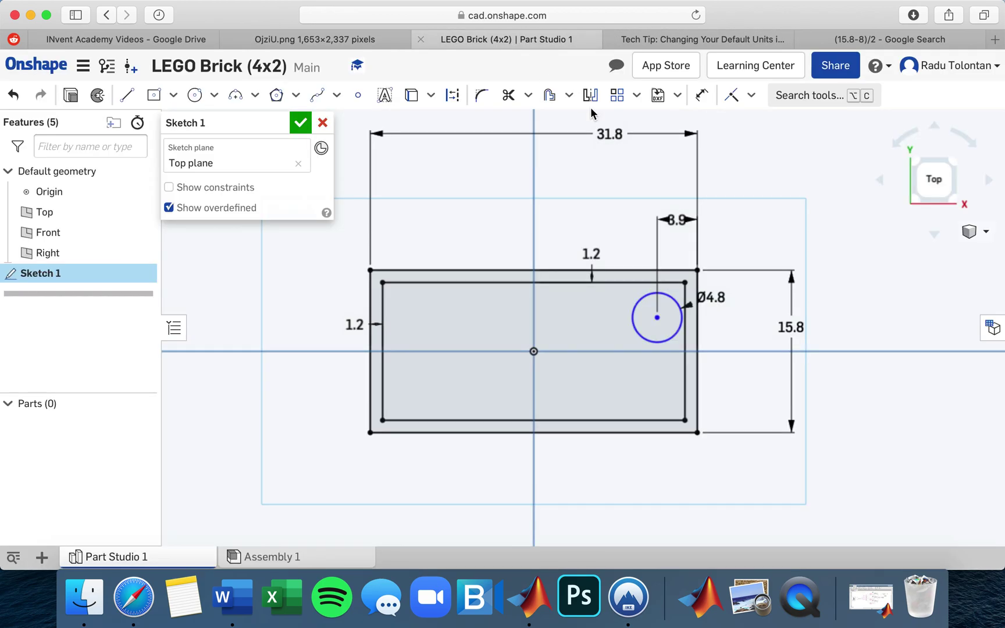
scroll(711, 294, "up", 1)
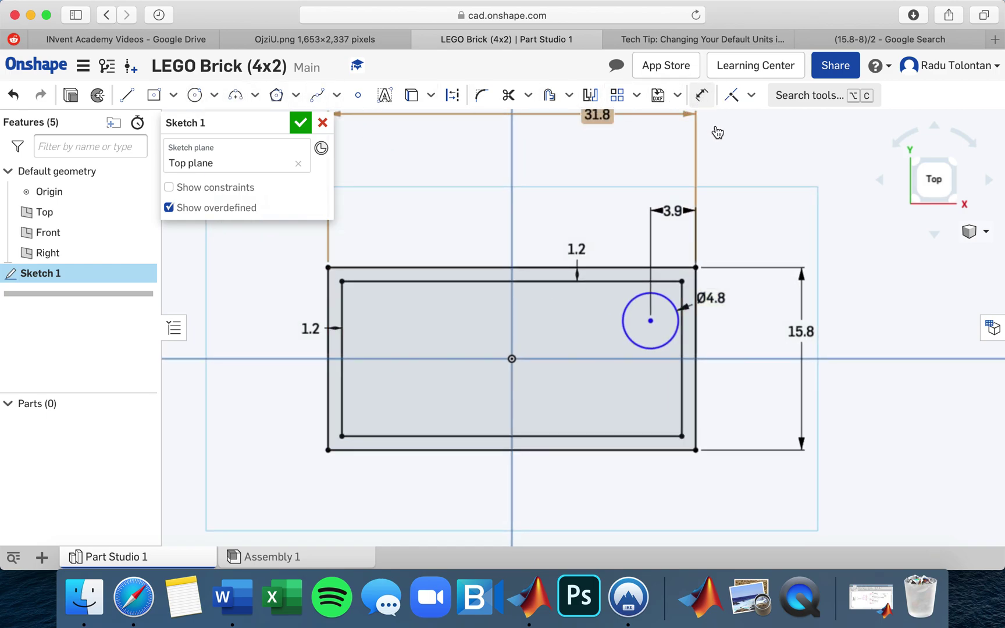
left_click(701, 95)
left_click(651, 321)
left_click(678, 282)
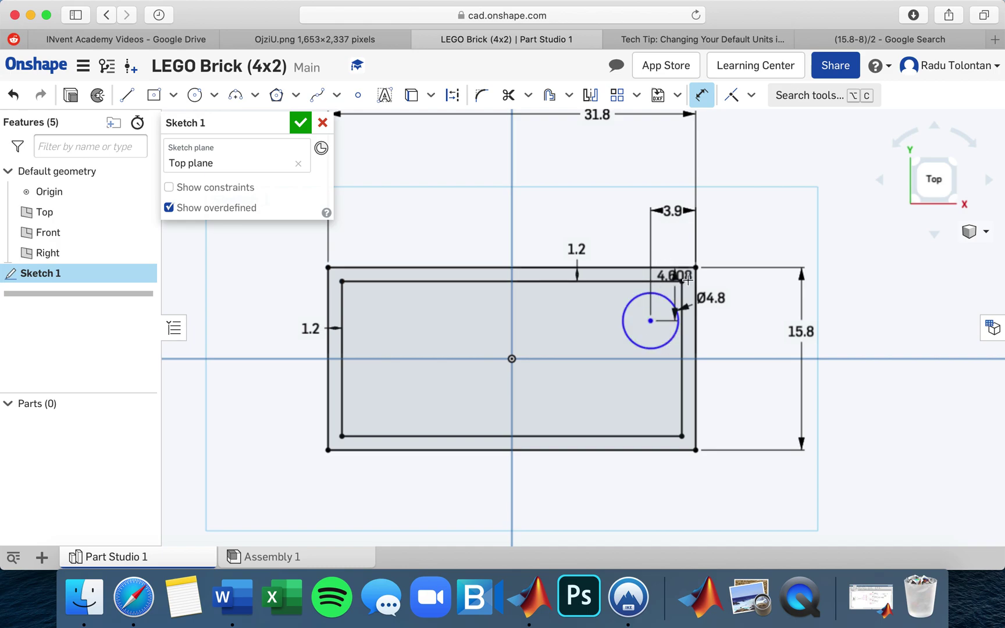
left_click(751, 297)
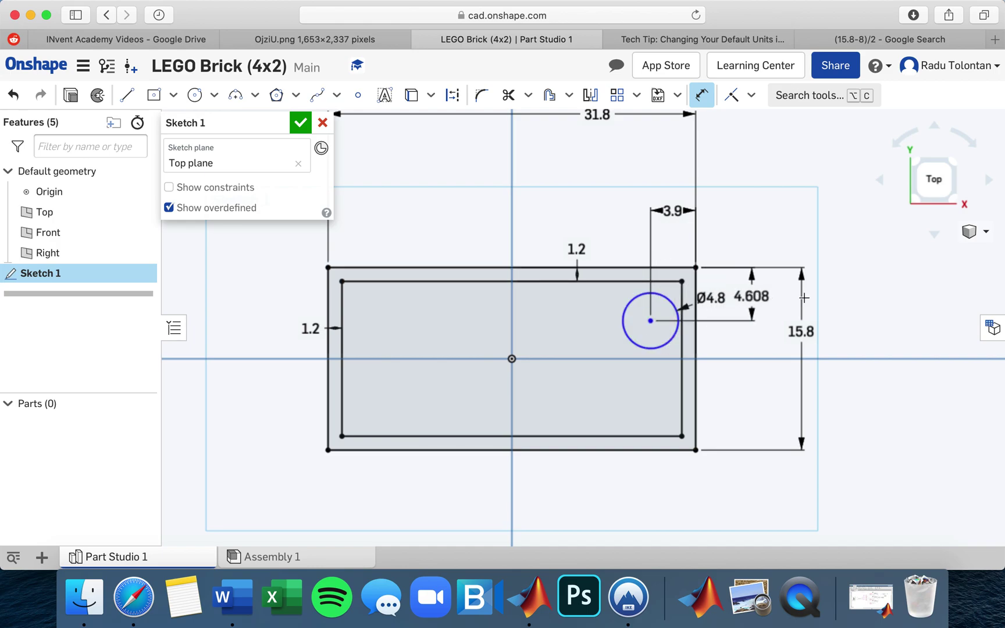
type("3.9")
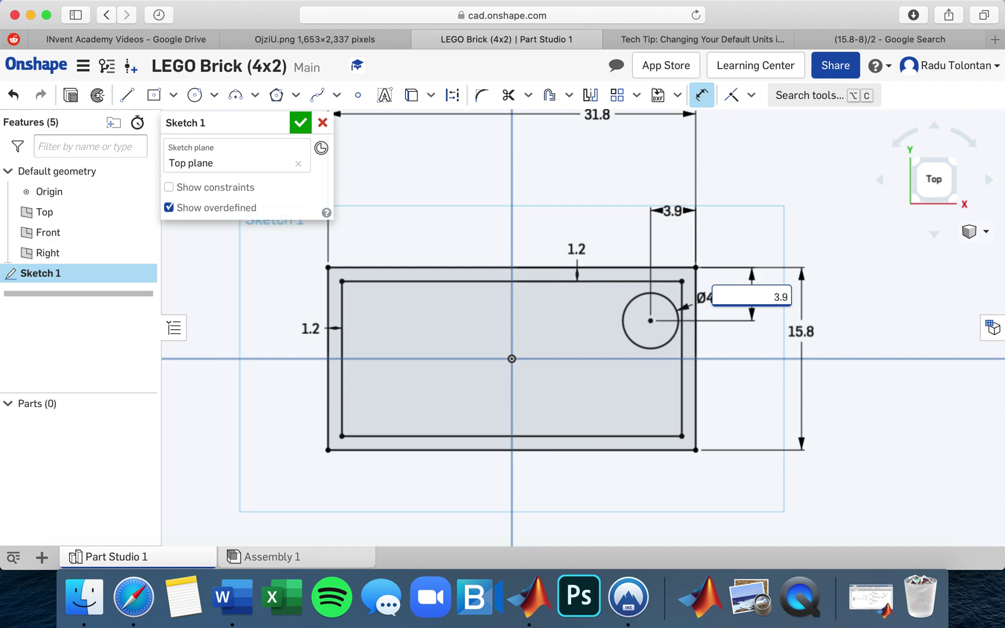
key("Return")
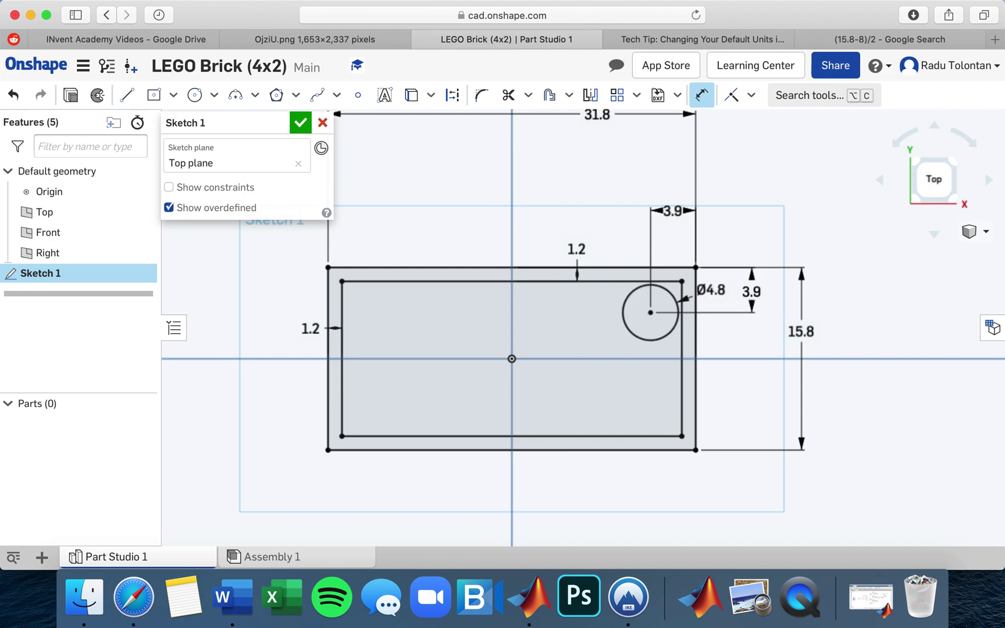
left_click(301, 126)
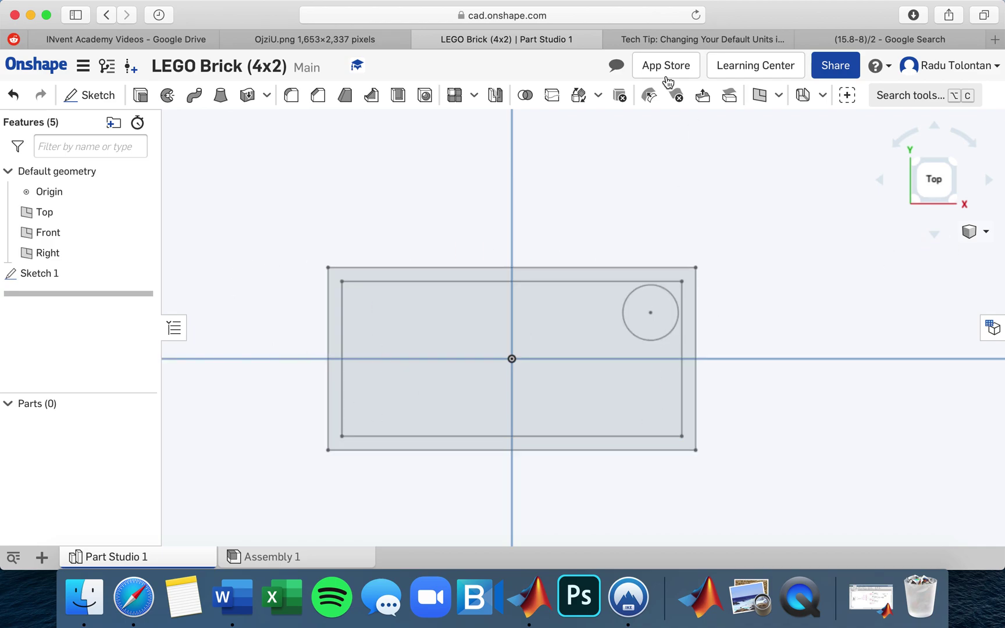
- Check the stud layout in the reference drawing, reopen Sketch 1 for editing, and move the 31.8 dimension closer to the rectangle
left_click(364, 40)
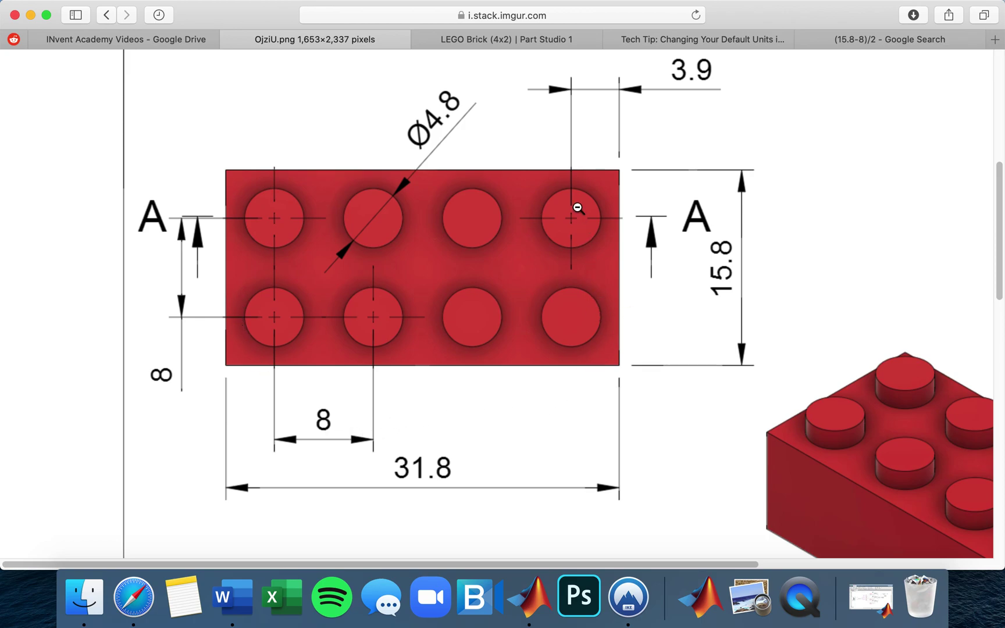
left_click(484, 40)
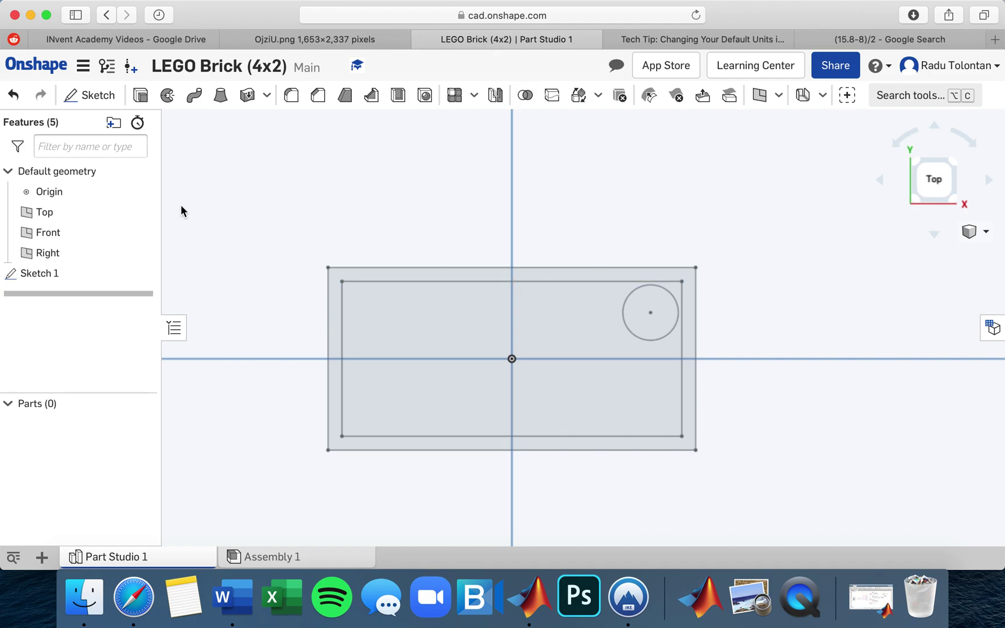
left_click(47, 274)
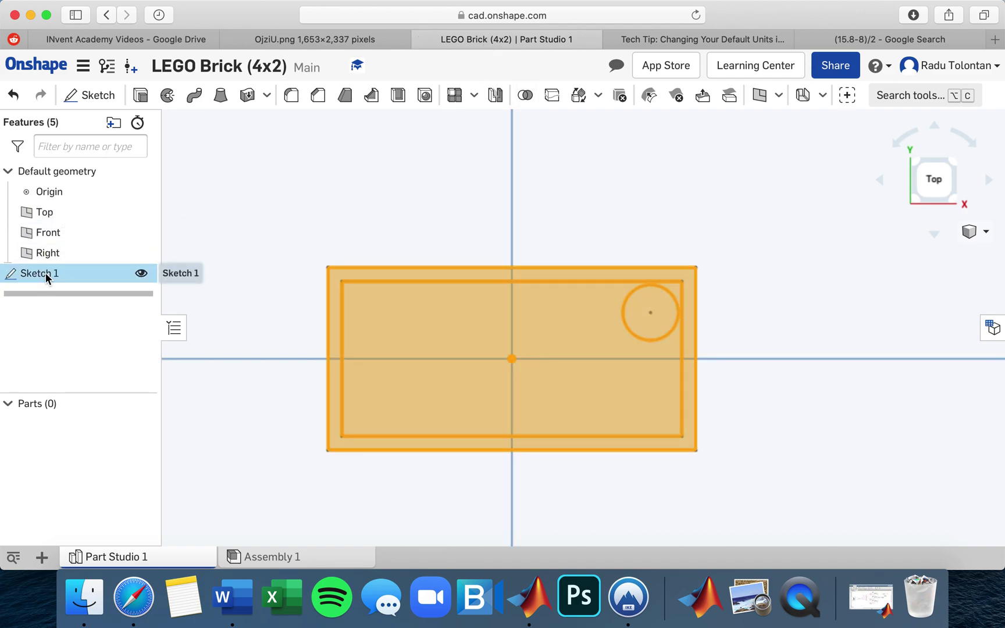
right_click(108, 276)
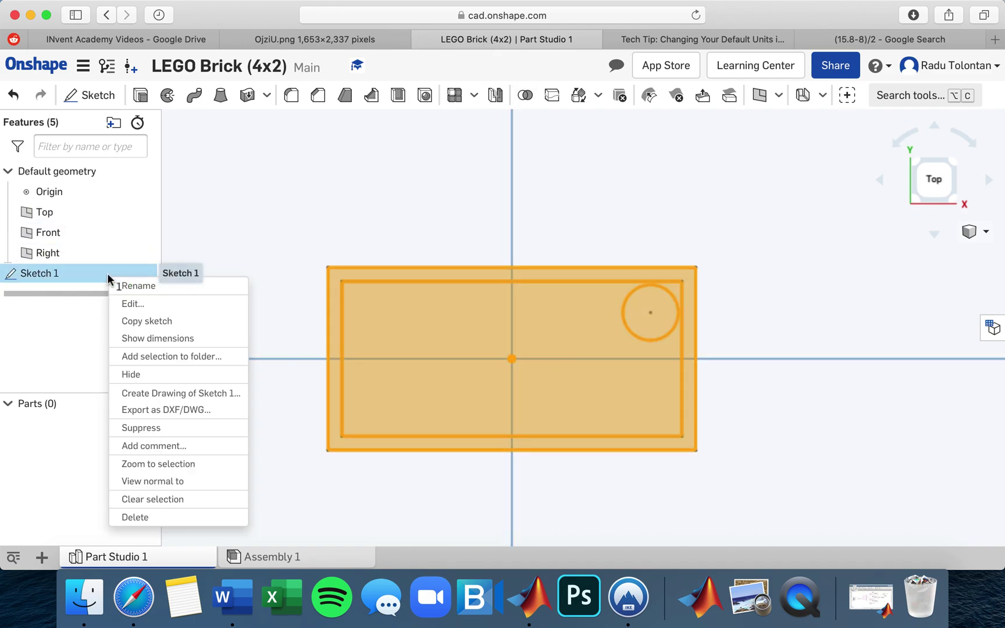
left_click(134, 304)
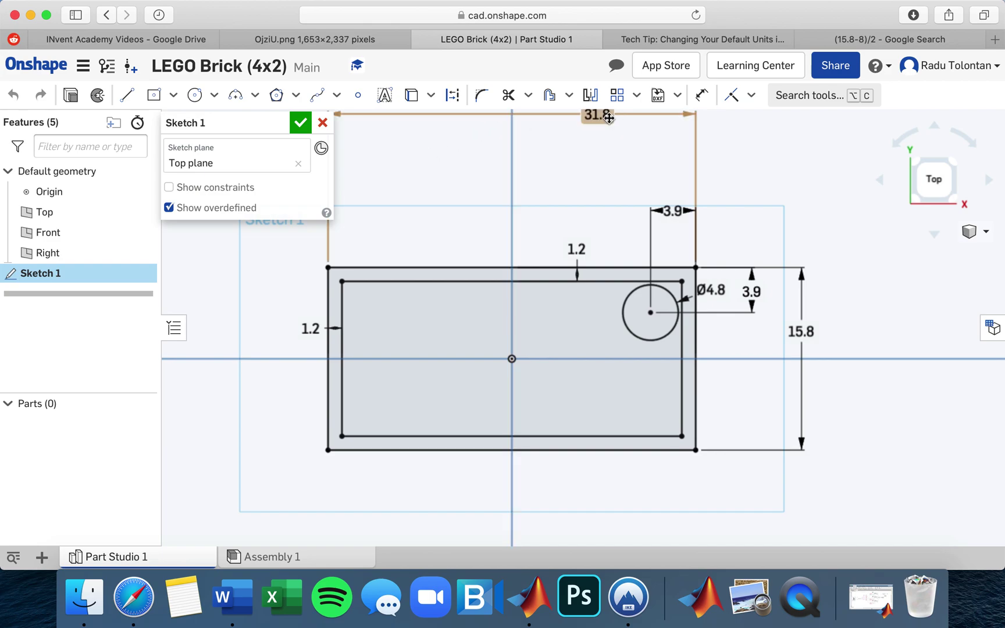
left_click_drag(594, 119, 539, 165)
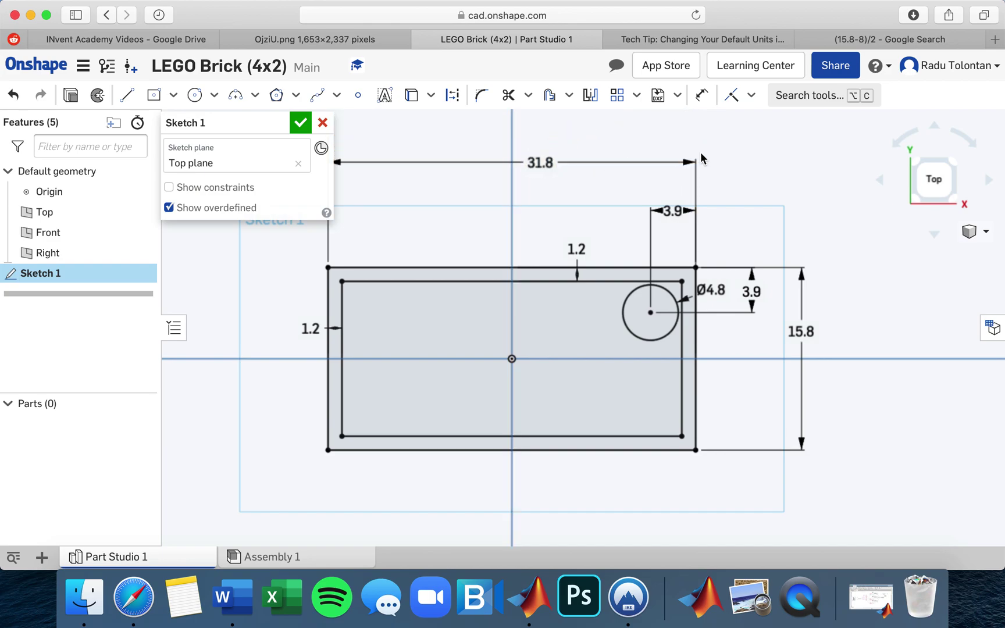
- Start a linear sketch pattern of the 4.8 mm circle and set the horizontal instance count to 4
left_click(636, 99)
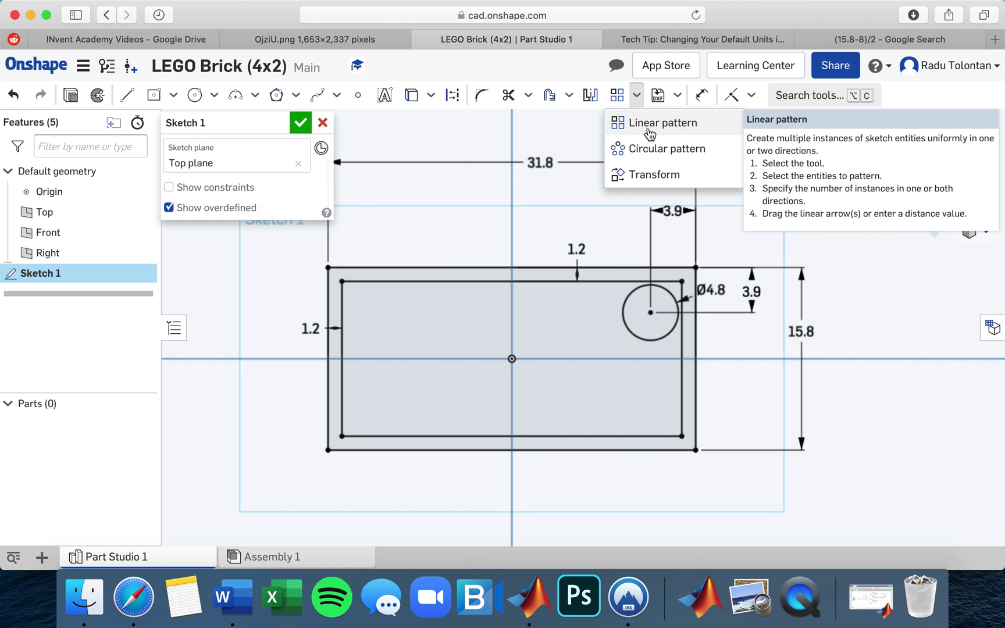
left_click(650, 124)
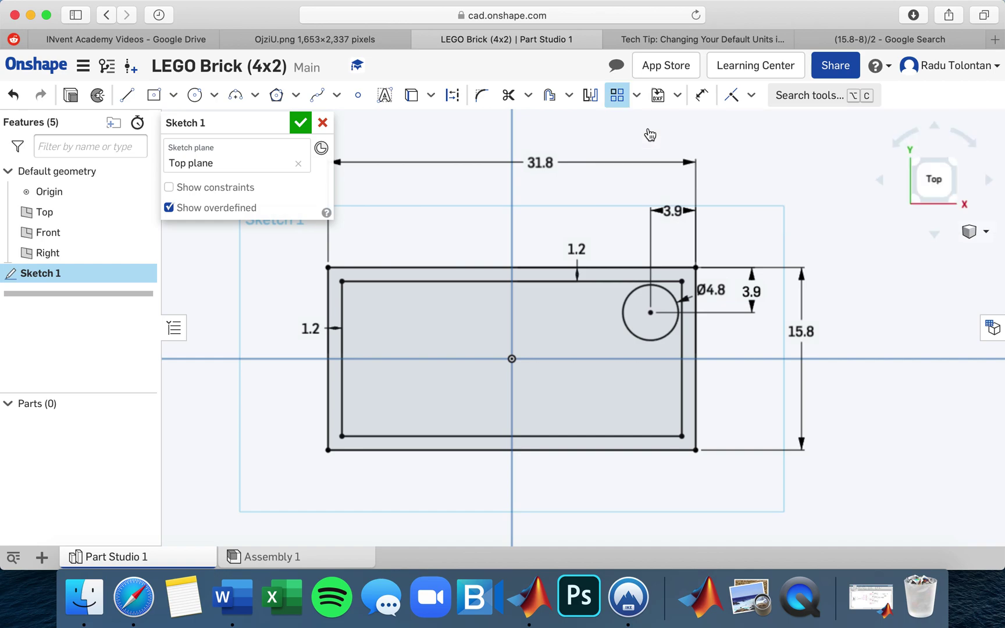
left_click(623, 317)
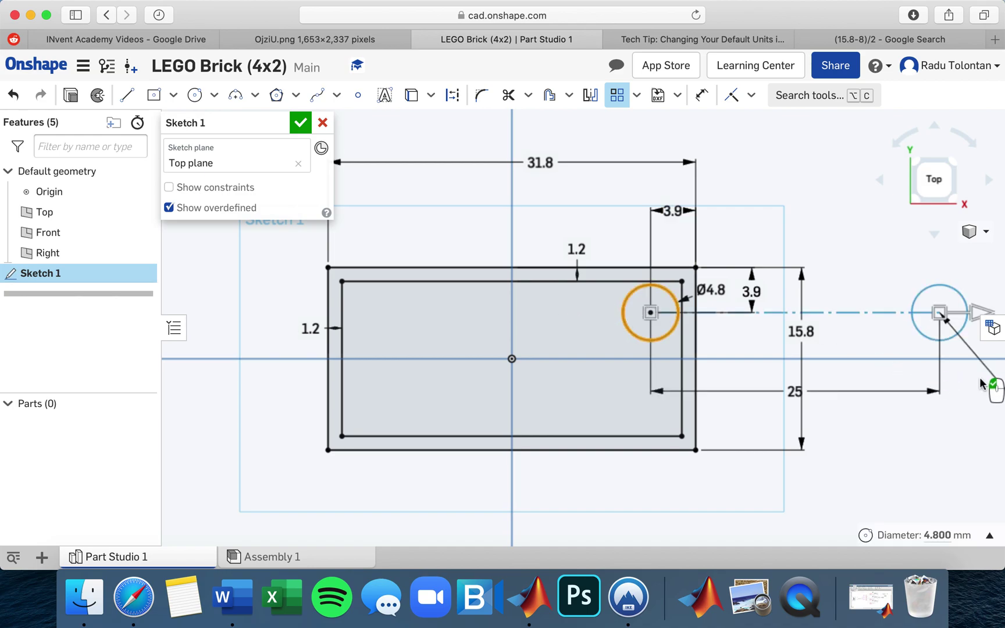
scroll(982, 384, "down", 5)
scroll(981, 384, "up", 2)
scroll(567, 417, "down", 1)
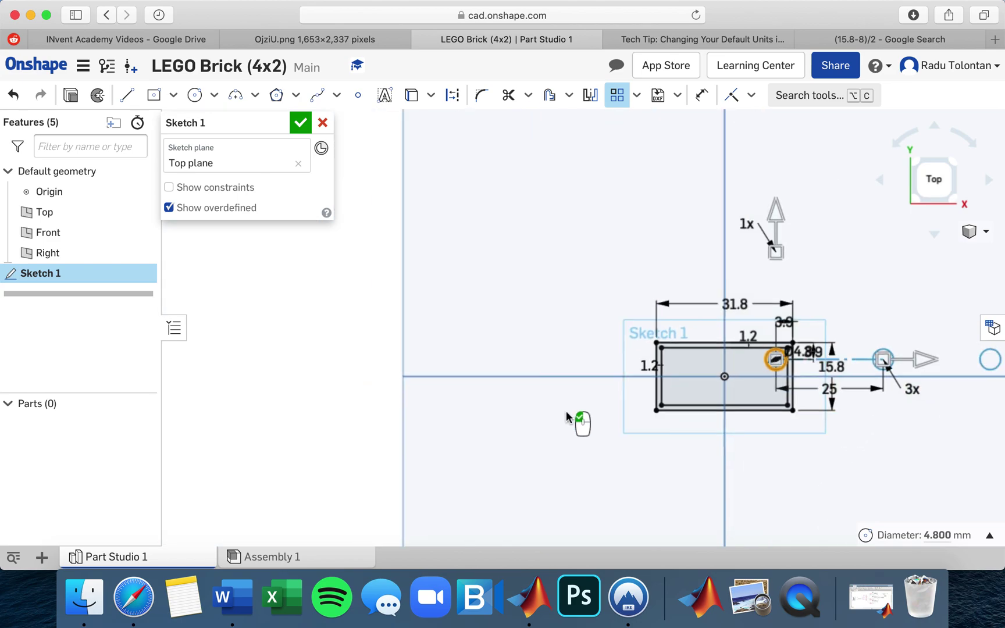
scroll(566, 414, "down", 2)
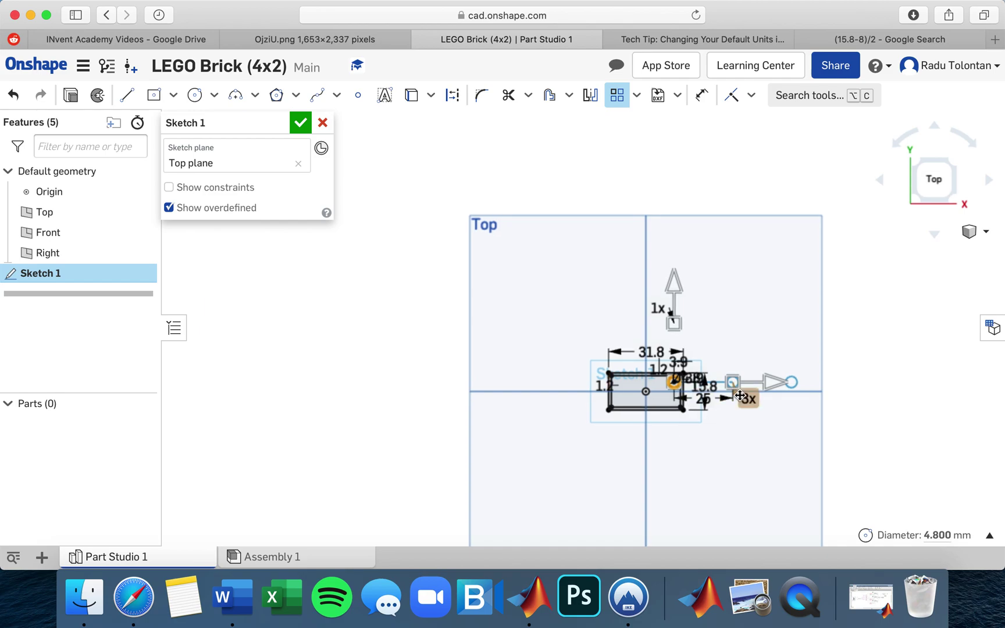
scroll(740, 396, "up", 5)
scroll(744, 374, "up", 2)
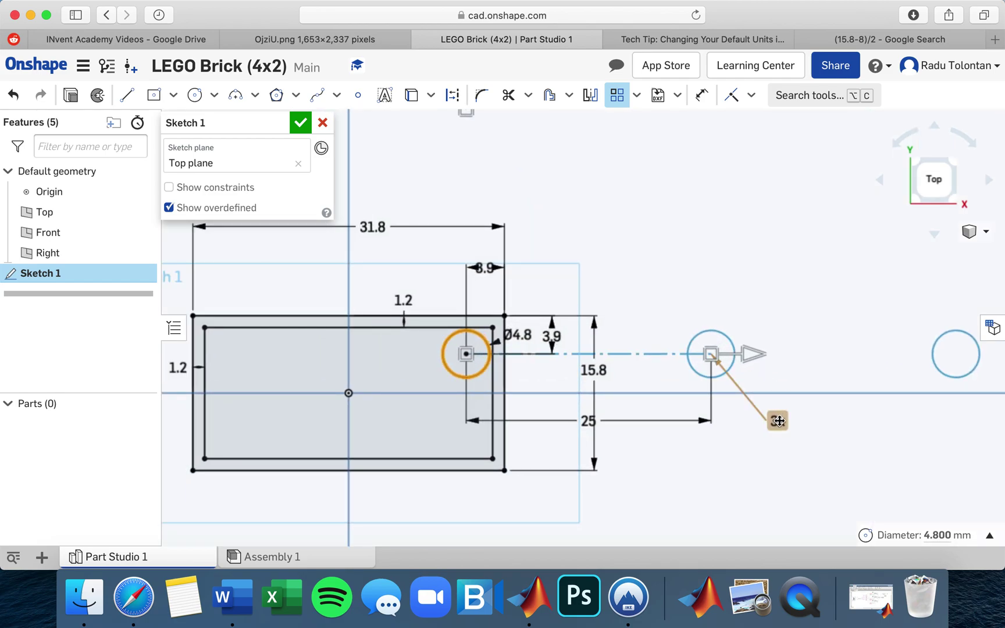
left_click(779, 421)
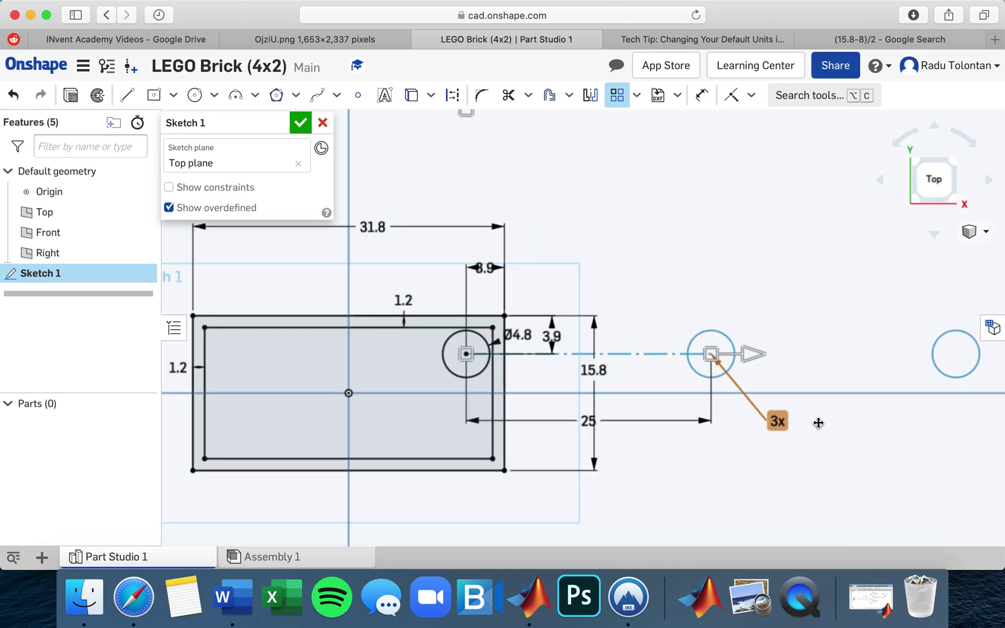
double_click(779, 422)
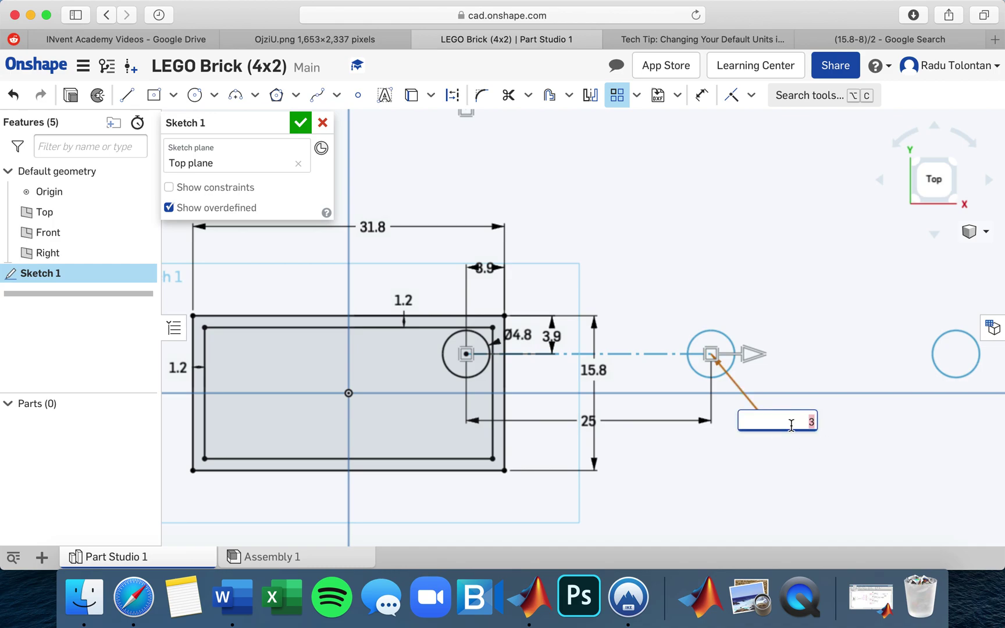
type("4")
key("Return")
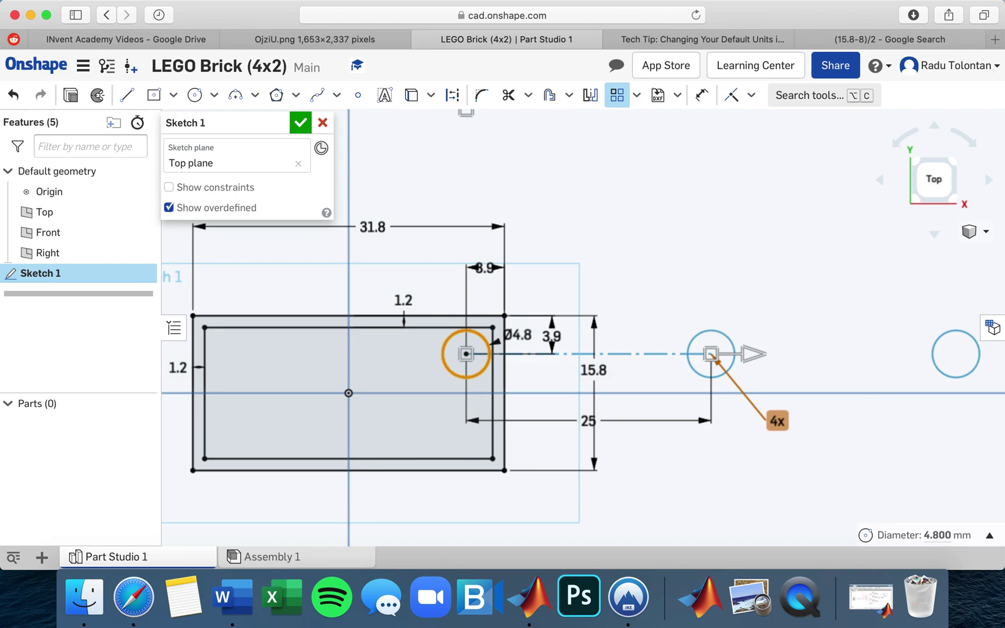
- Set the pattern's horizontal spacing to 8 mm and flip its direction so the circles run leftward inside the brick
double_click(590, 423)
type("8 mm")
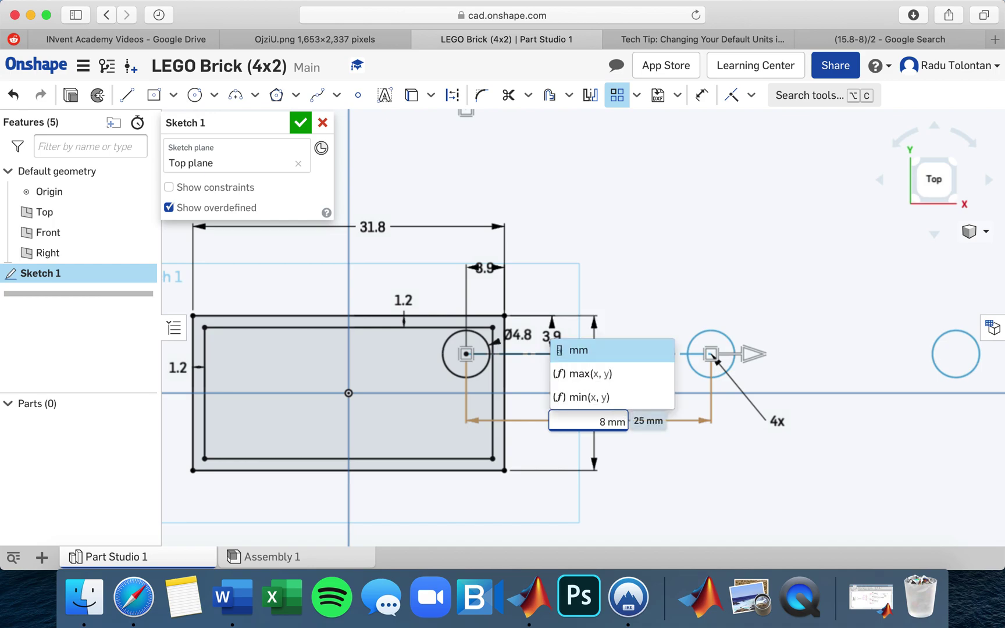
key("Return")
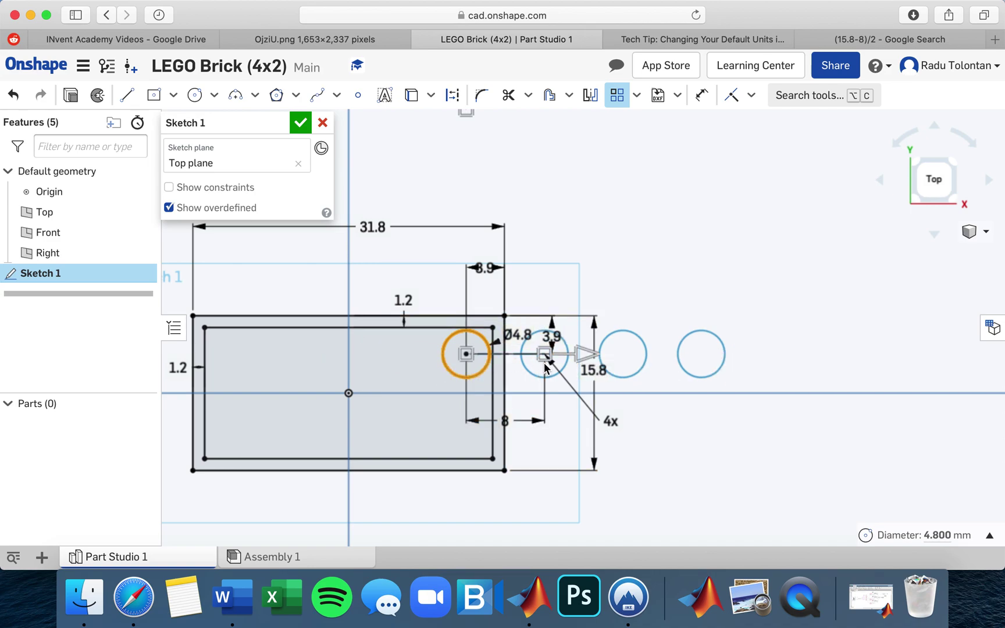
left_click(579, 356)
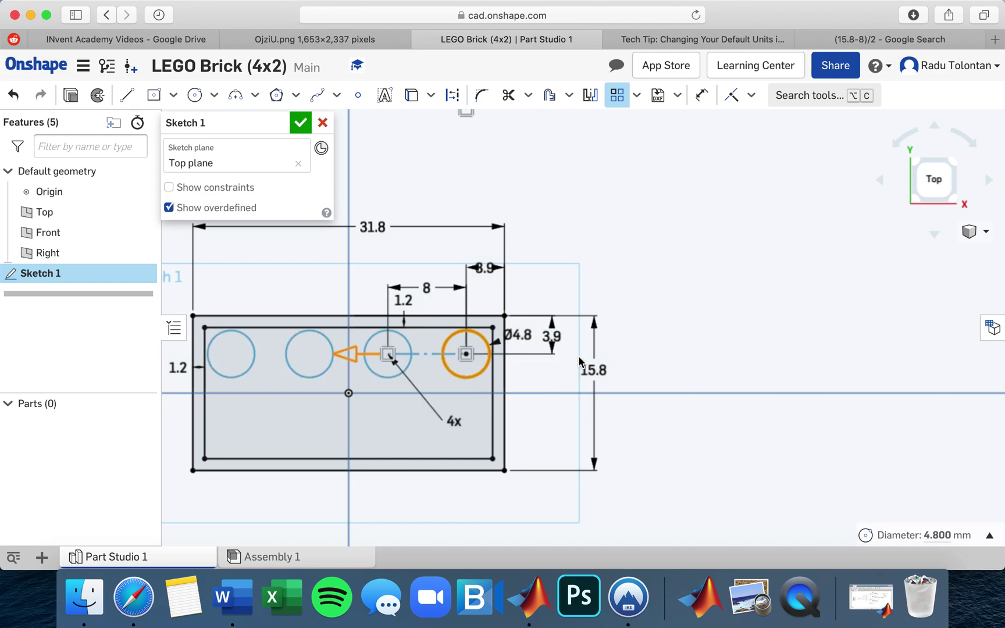
- Set the pattern's vertical instance count to 2 and move the vertical spacing dimension clear of the brick outline, on its right
scroll(228, 361, "down", 2)
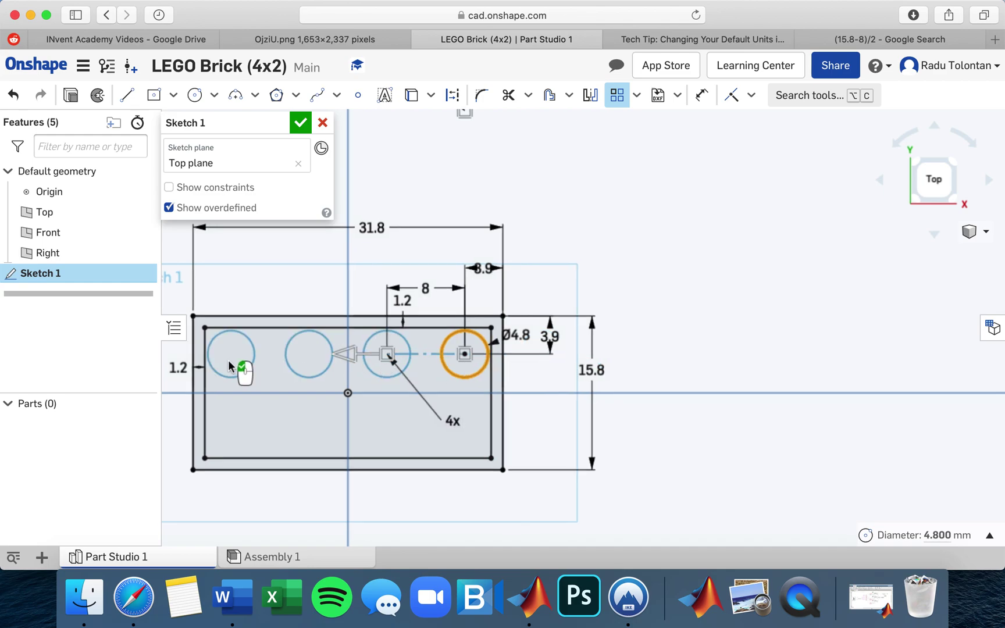
scroll(207, 413, "down", 1)
scroll(207, 402, "up", 1)
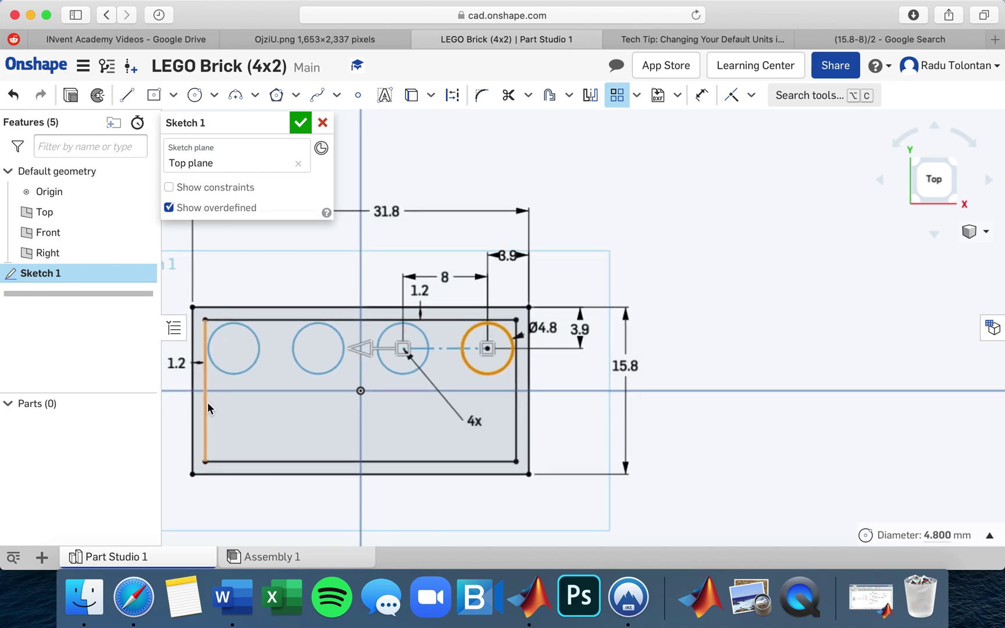
scroll(207, 402, "up", 3)
scroll(660, 351, "down", 1)
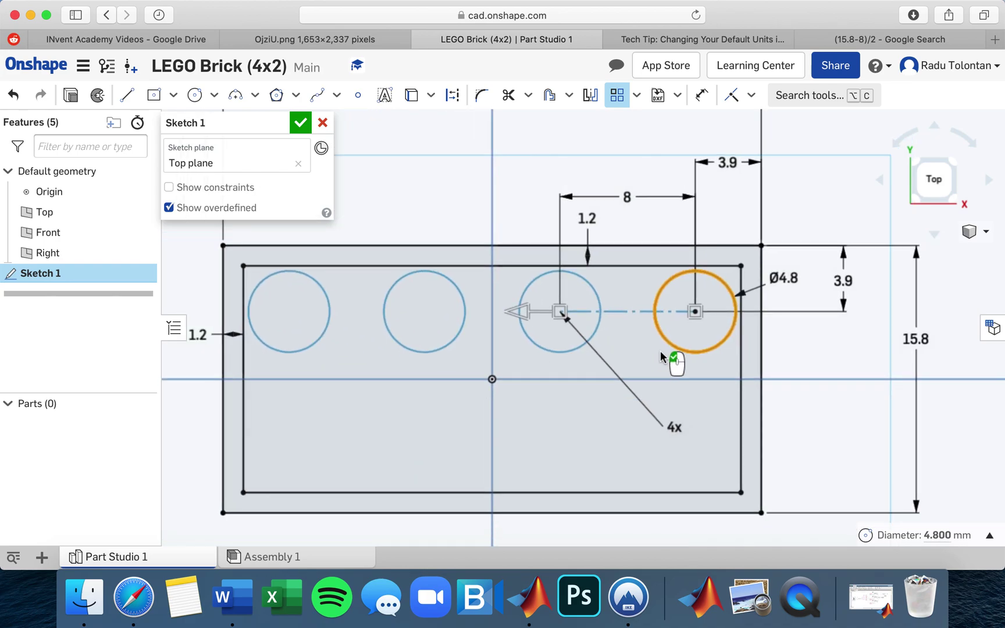
scroll(415, 288, "down", 4)
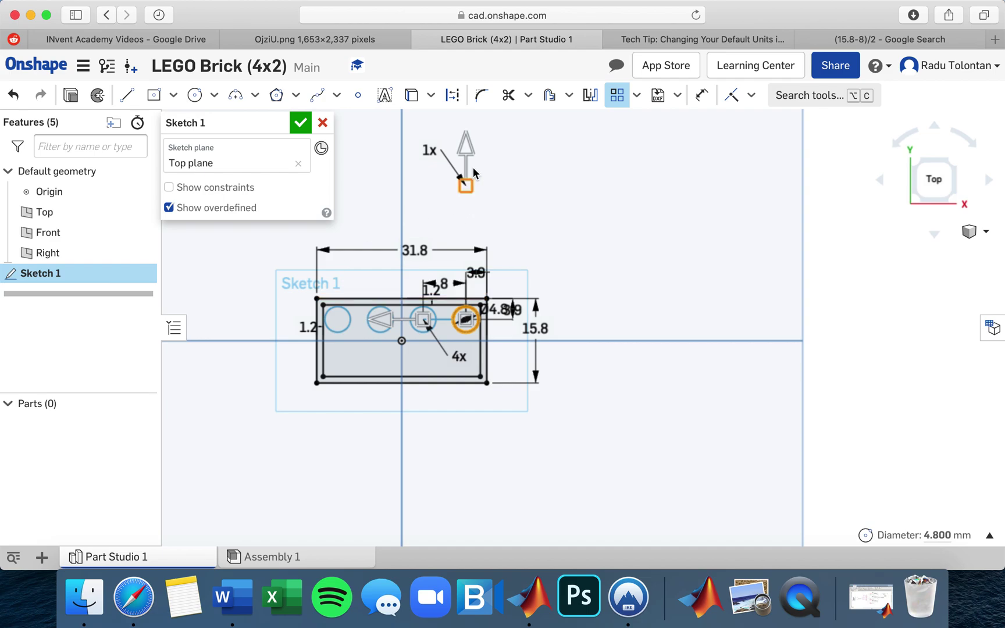
scroll(448, 173, "down", 1)
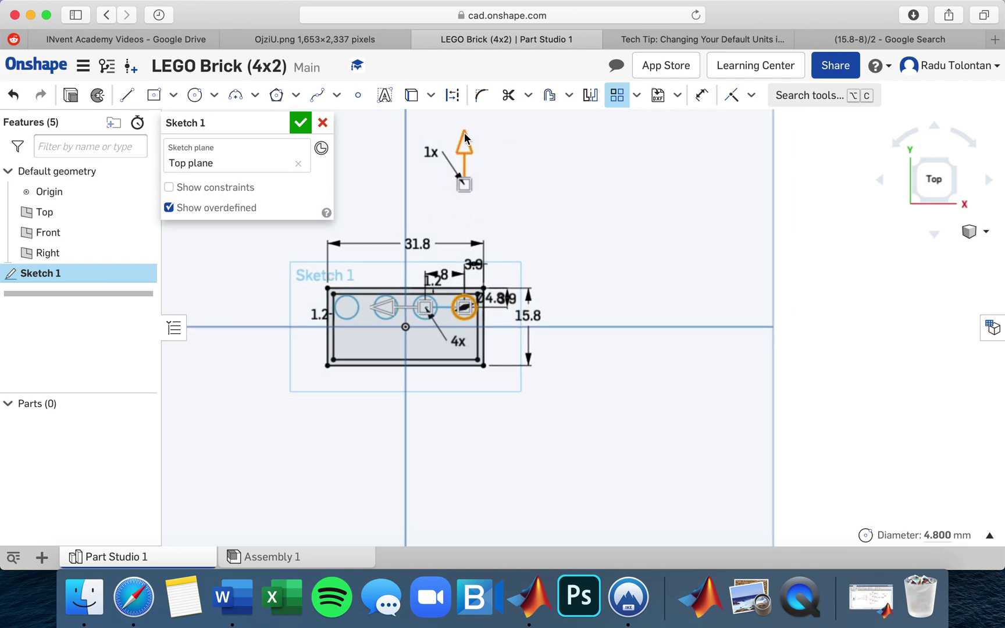
scroll(466, 131, "up", 1)
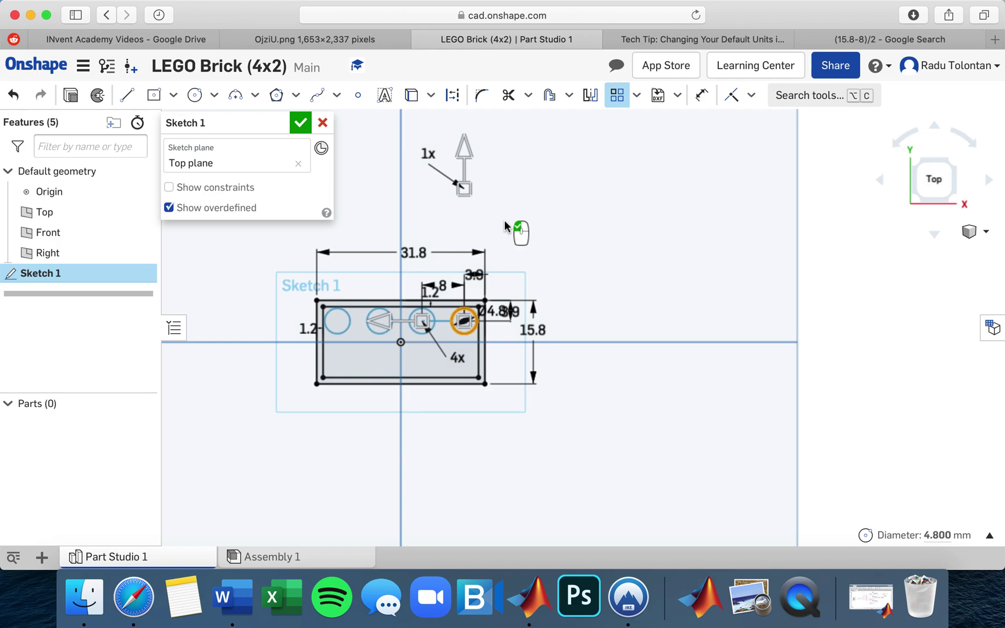
double_click(429, 156)
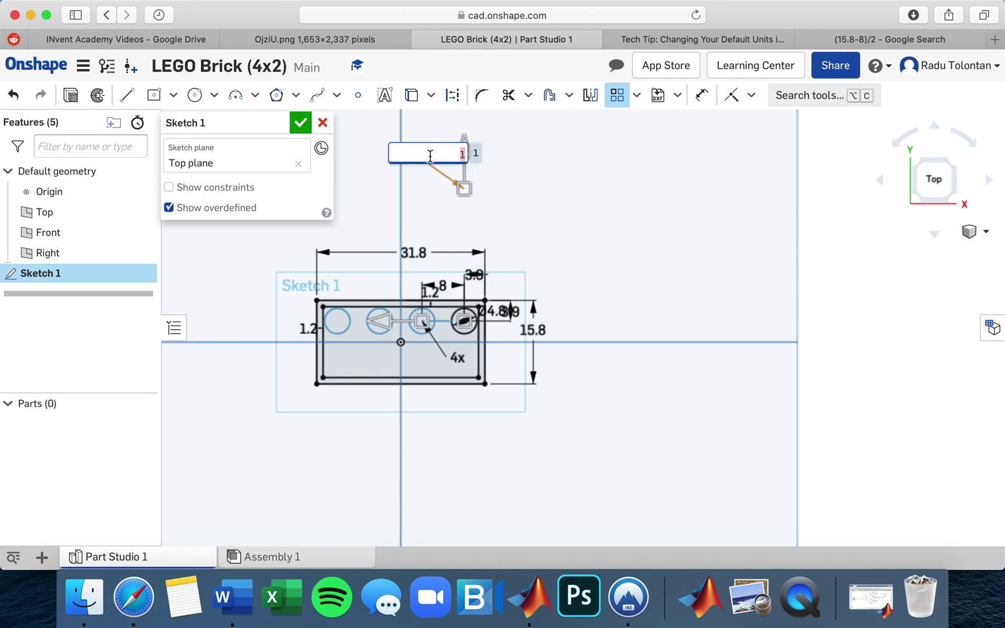
type("2")
key("Return")
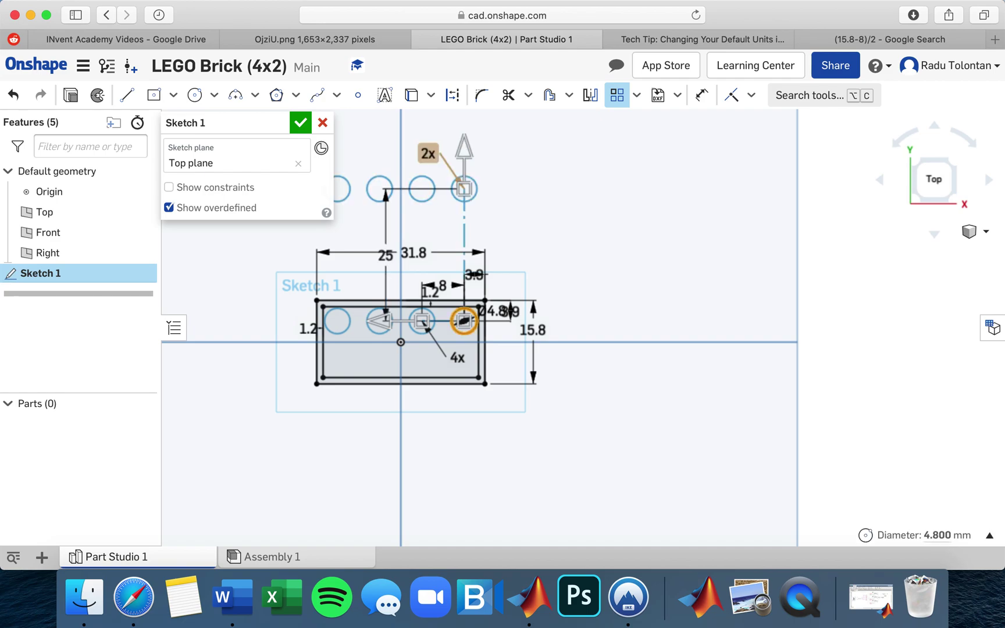
left_click_drag(430, 263, 640, 263)
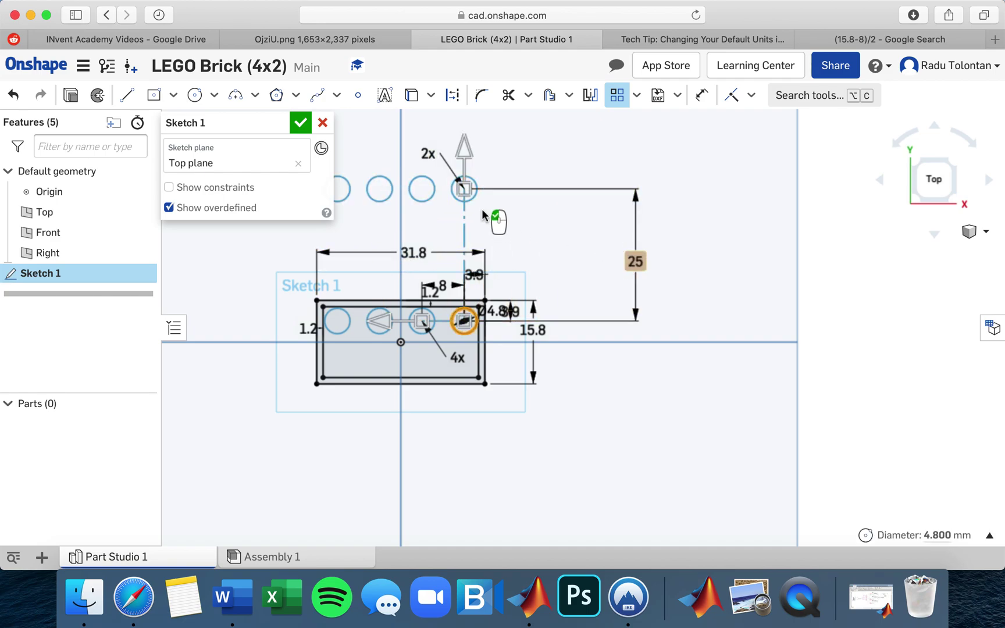
- Set the pattern's vertical spacing to 8 mm, flip it downward so both circle rows lie inside the brick, and accept the sketch
double_click(635, 262)
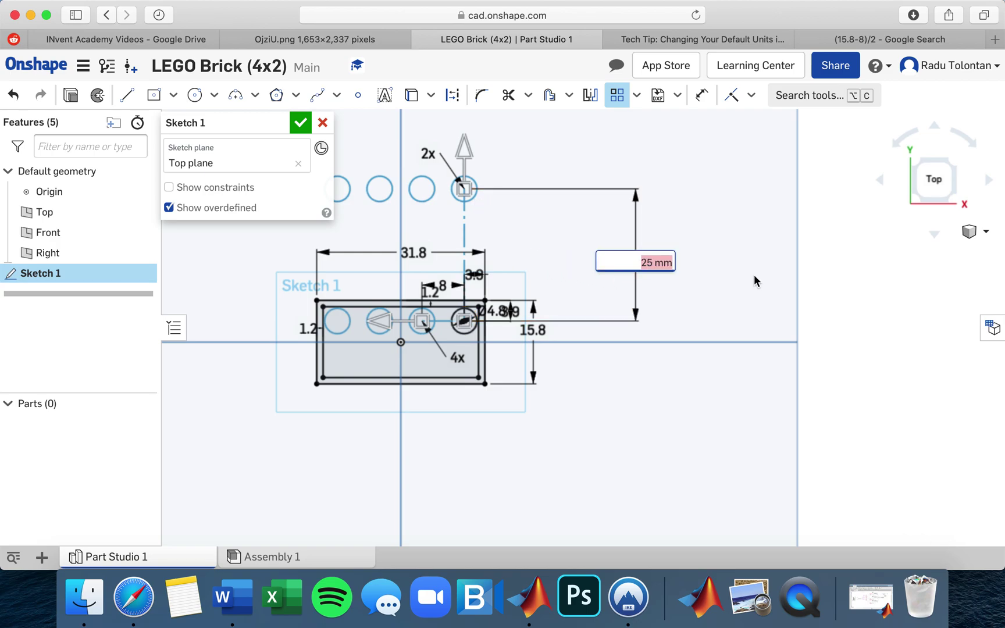
type("8 mm")
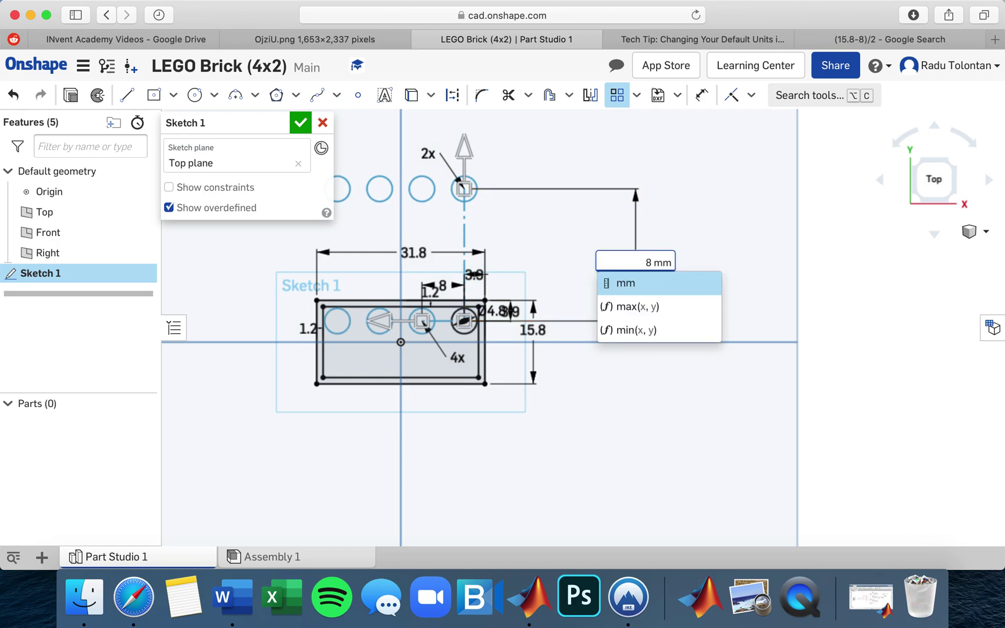
key("Return")
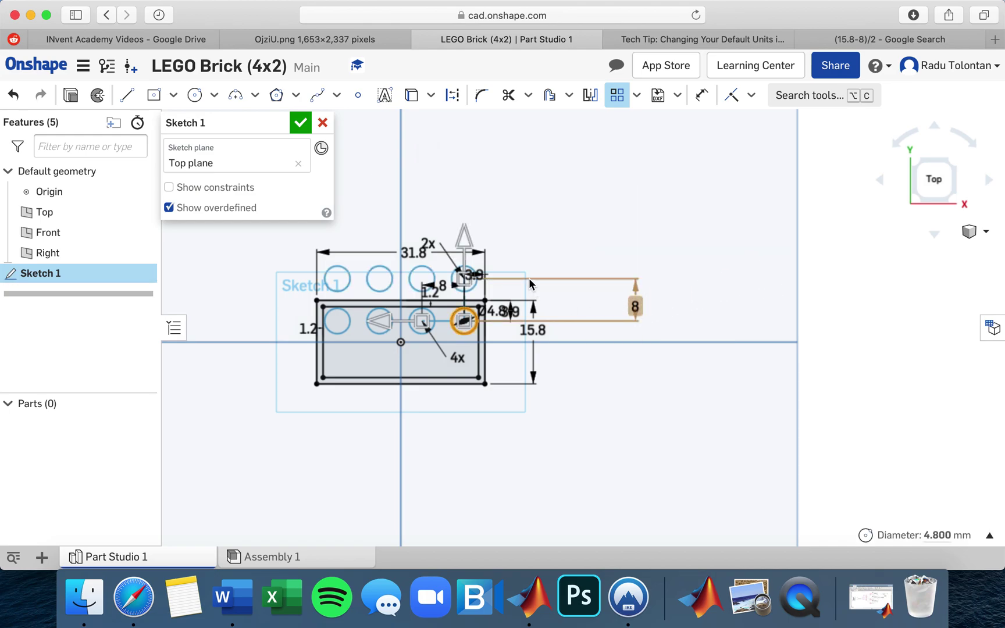
left_click(470, 240)
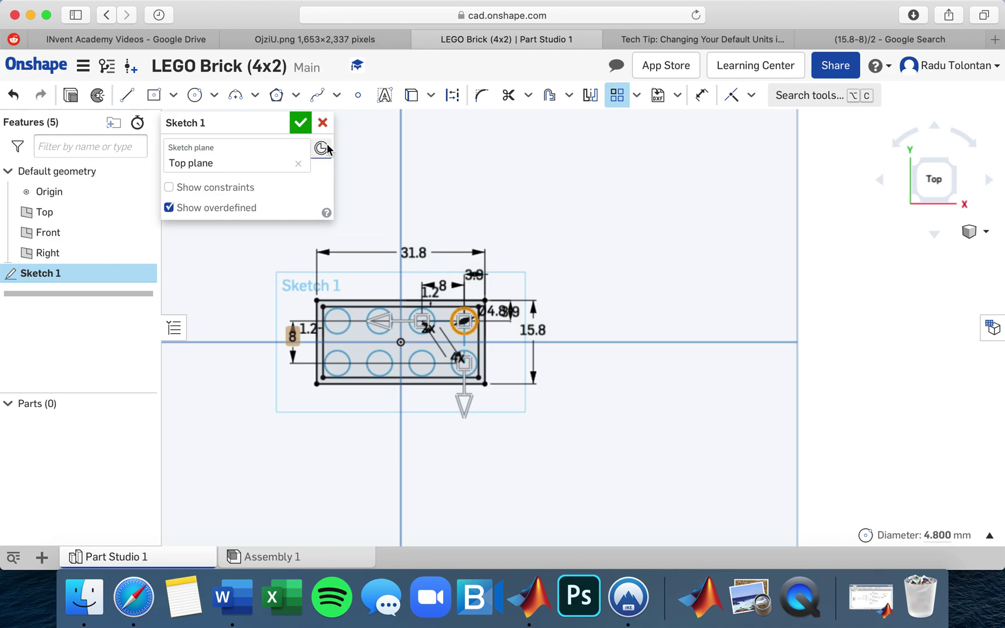
left_click(300, 123)
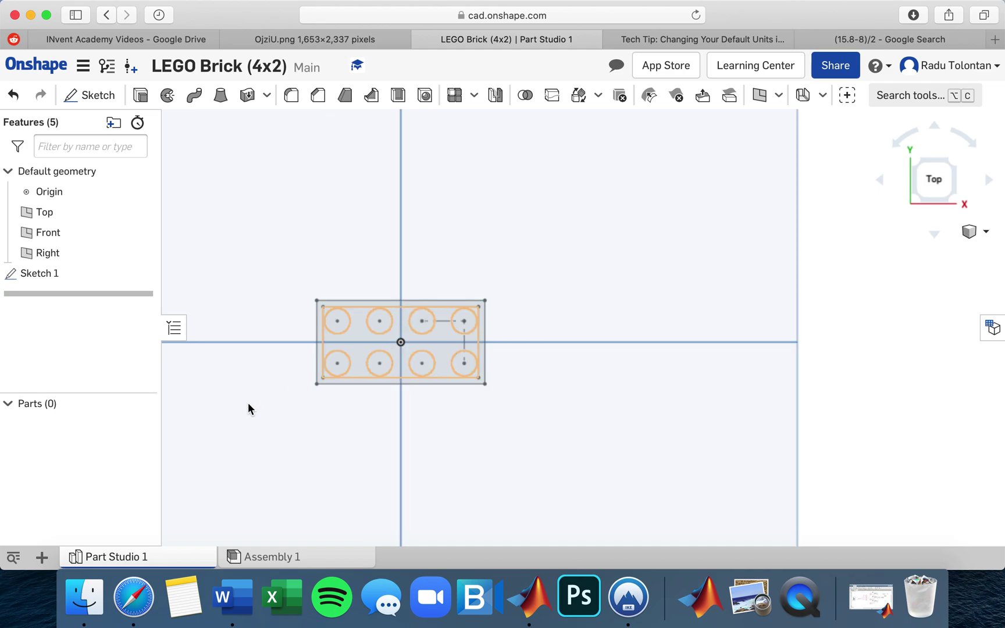
- Start a new solid extrude of the wall region between the outer and inner rectangles of Sketch 1
scroll(303, 316, "up", 5)
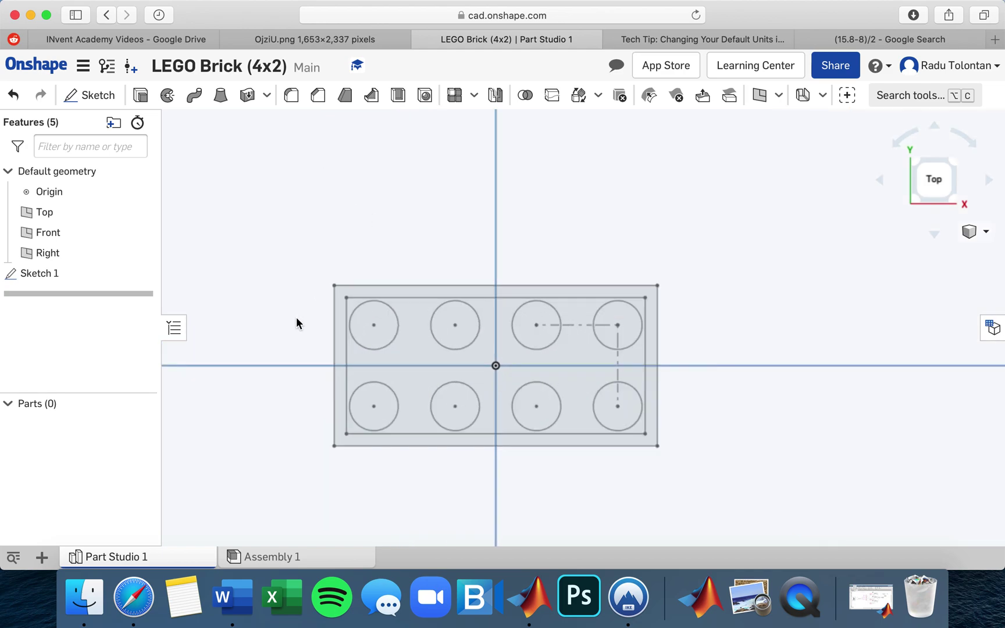
left_click(915, 198)
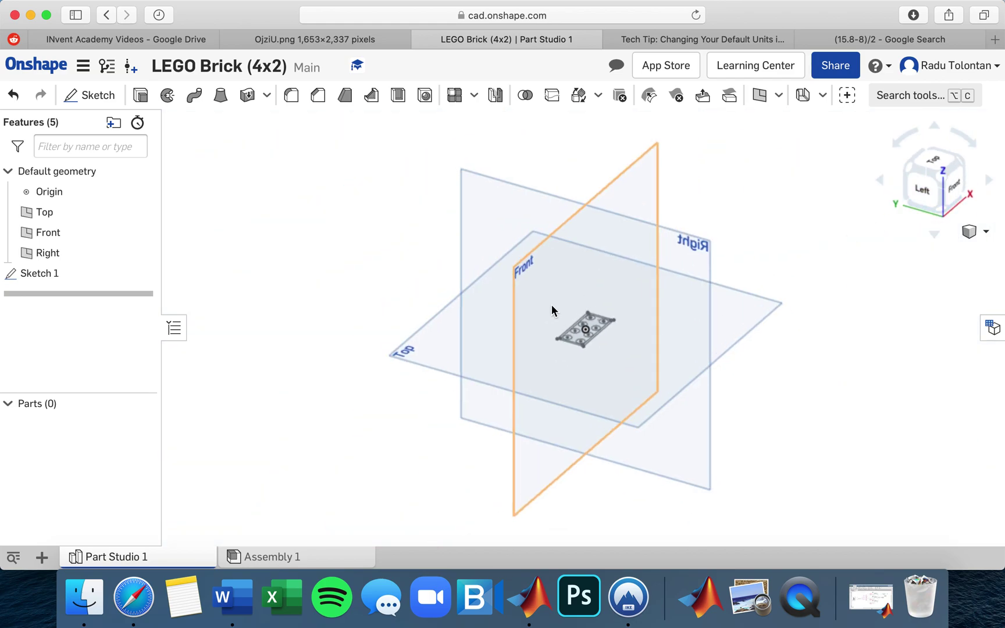
scroll(705, 370, "up", 10)
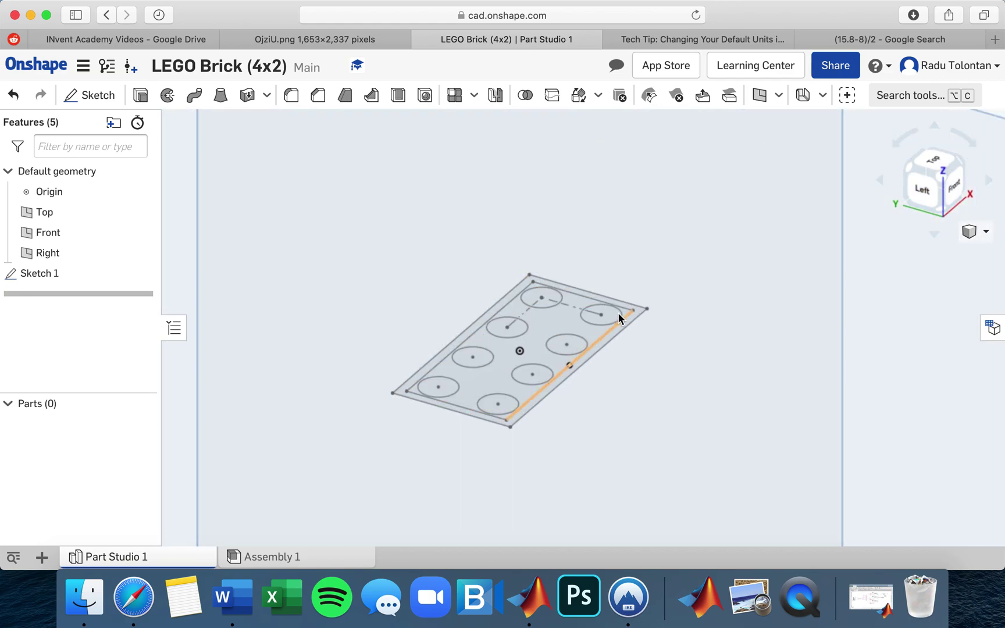
scroll(618, 312, "up", 3)
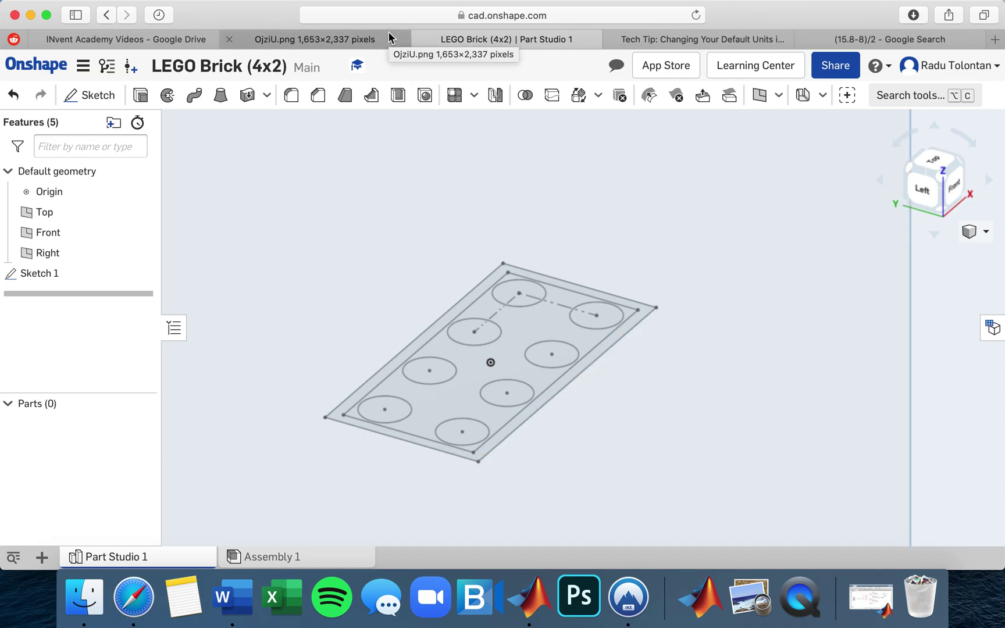
left_click(141, 97)
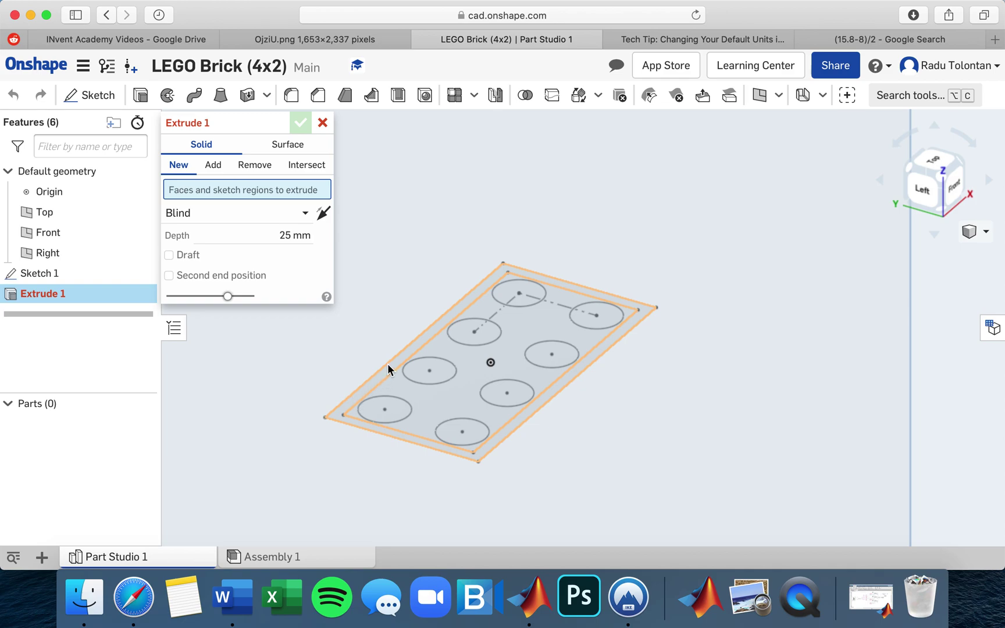
left_click(429, 331)
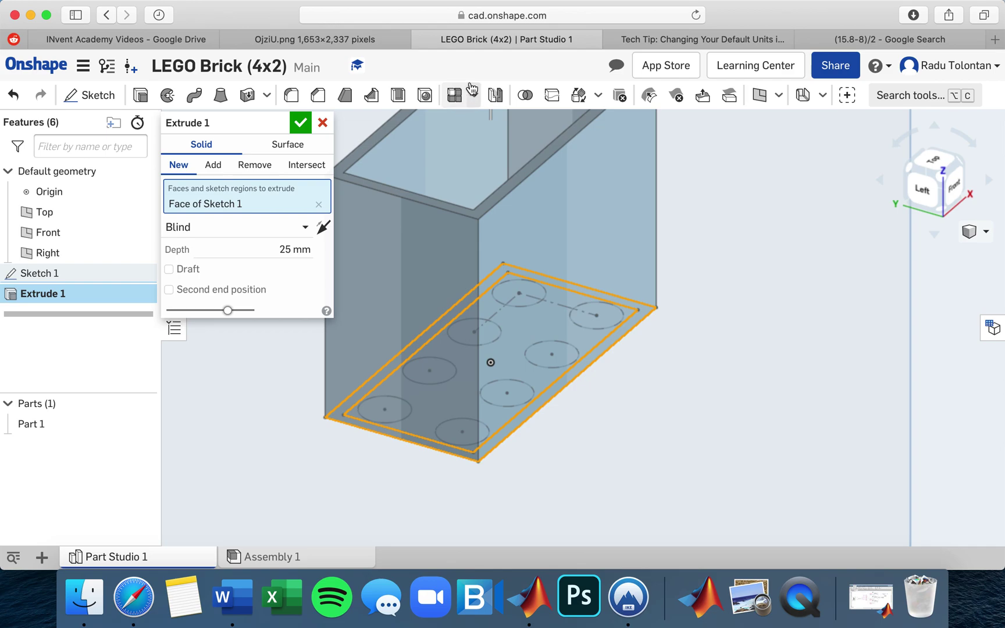
- Look up the brick height in the reference drawing and extrude the wall 9.6 mm downward from the sketch plane
left_click(372, 35)
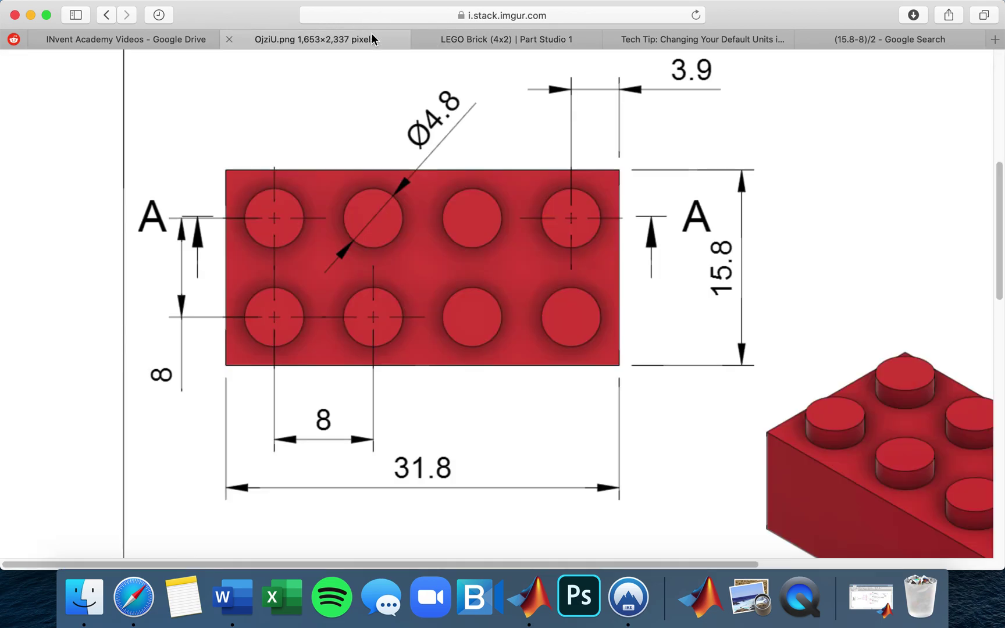
left_click(616, 361)
scroll(616, 361, "up", 10)
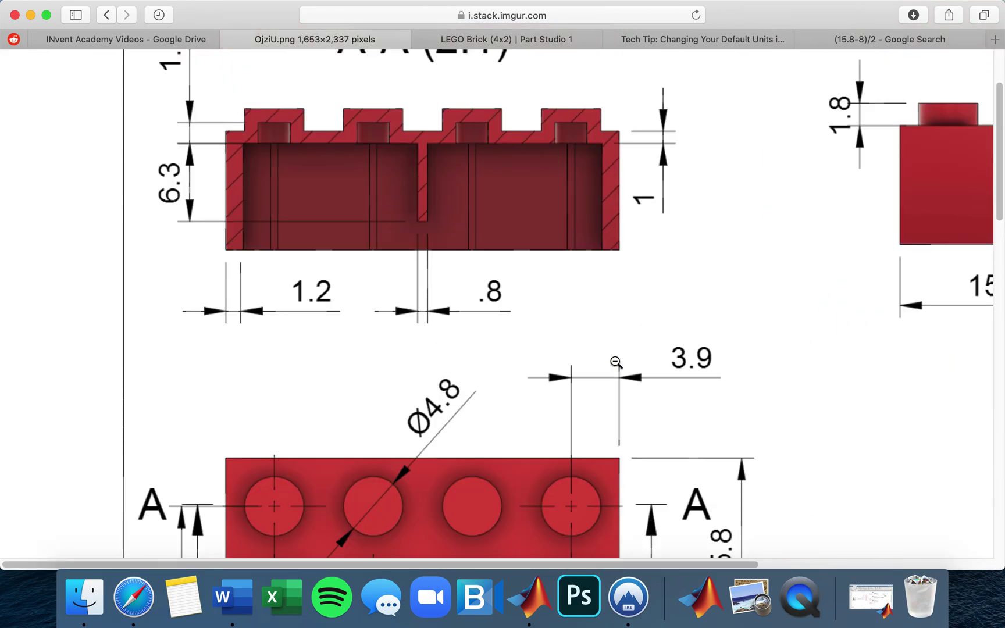
scroll(616, 363, "up", 1)
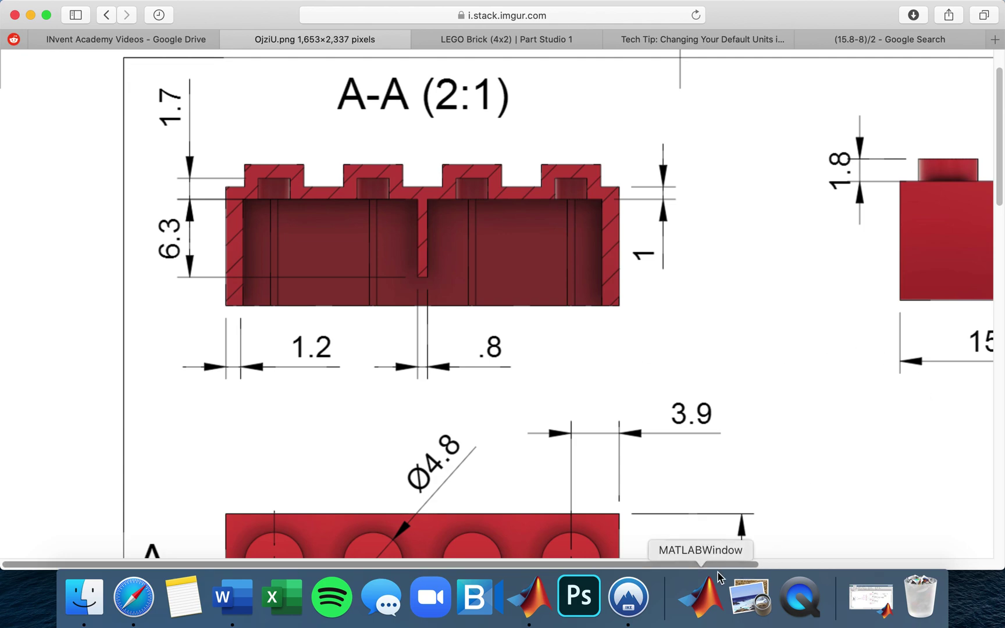
left_click_drag(722, 565, 929, 556)
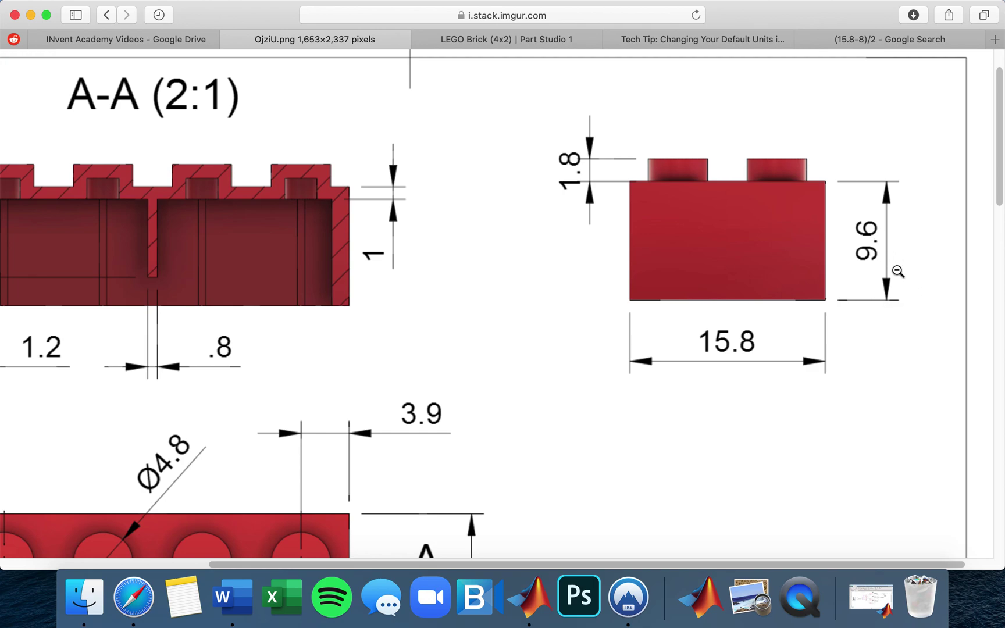
left_click(514, 40)
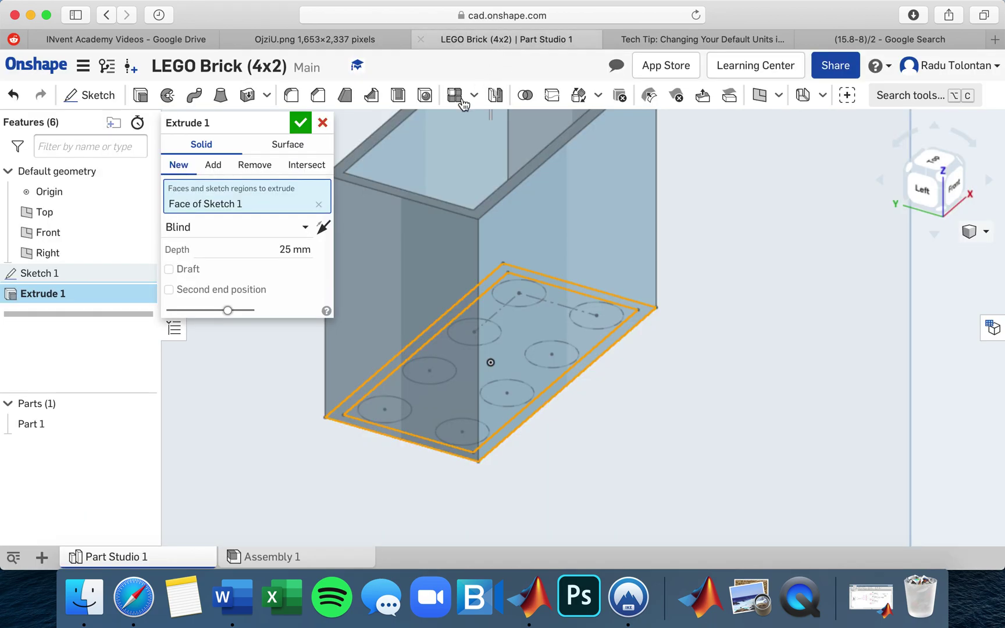
left_click(293, 249)
type("9.6 mm")
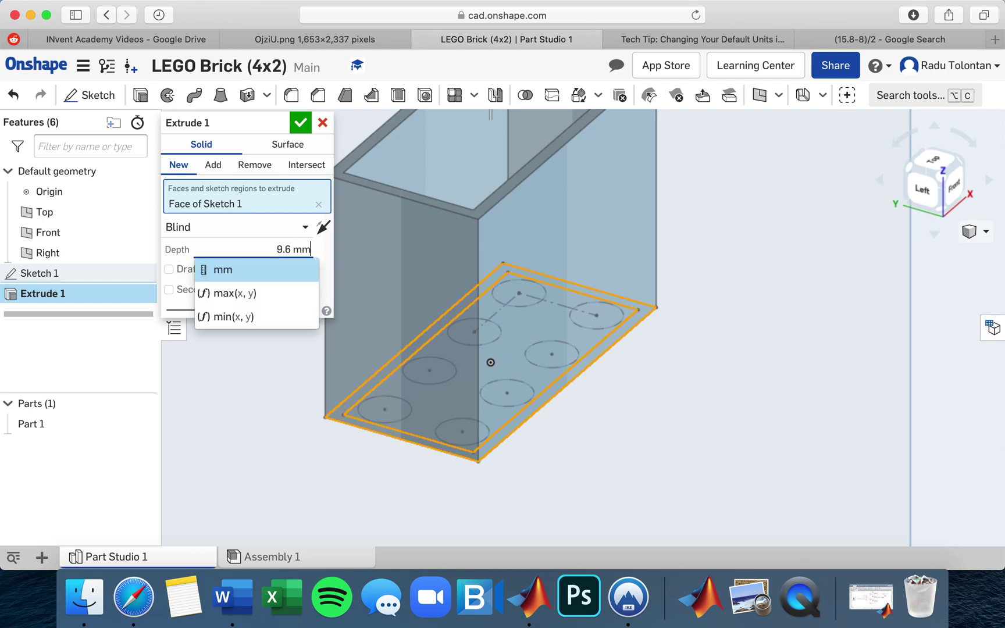
key("Return")
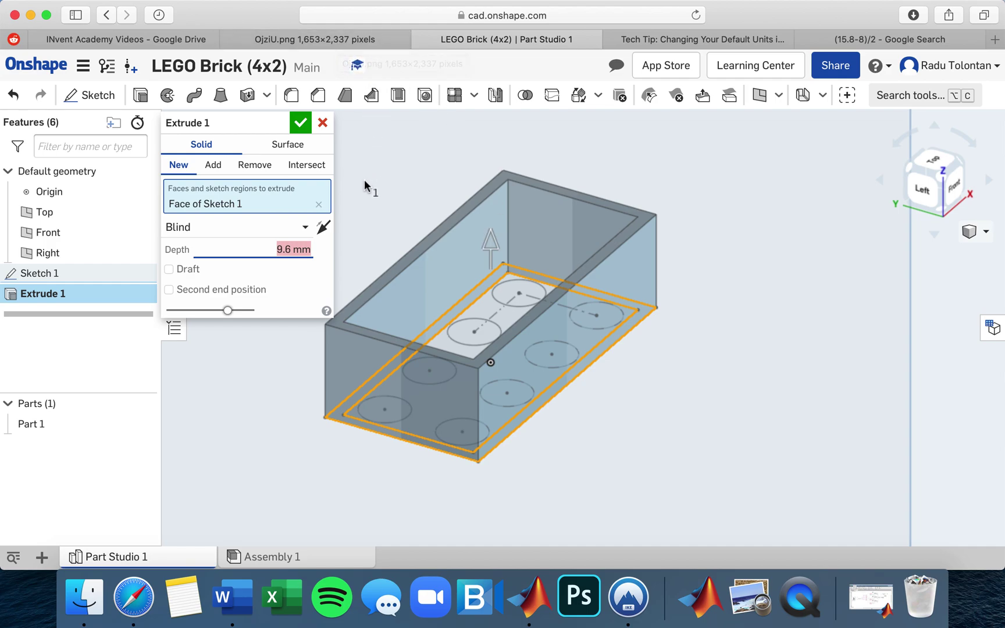
left_click(493, 243)
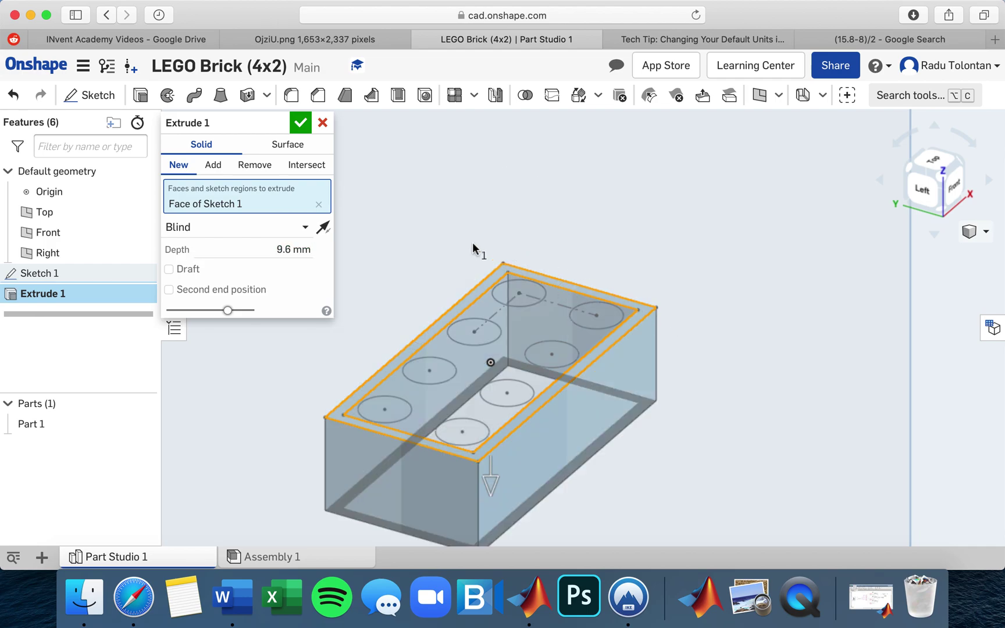
left_click(305, 128)
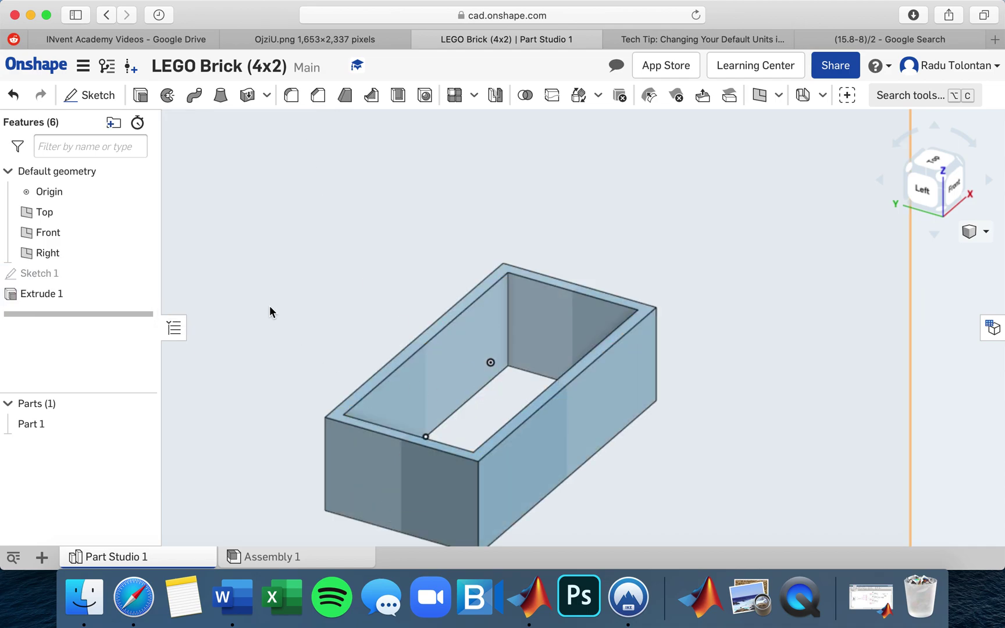
left_click(29, 296)
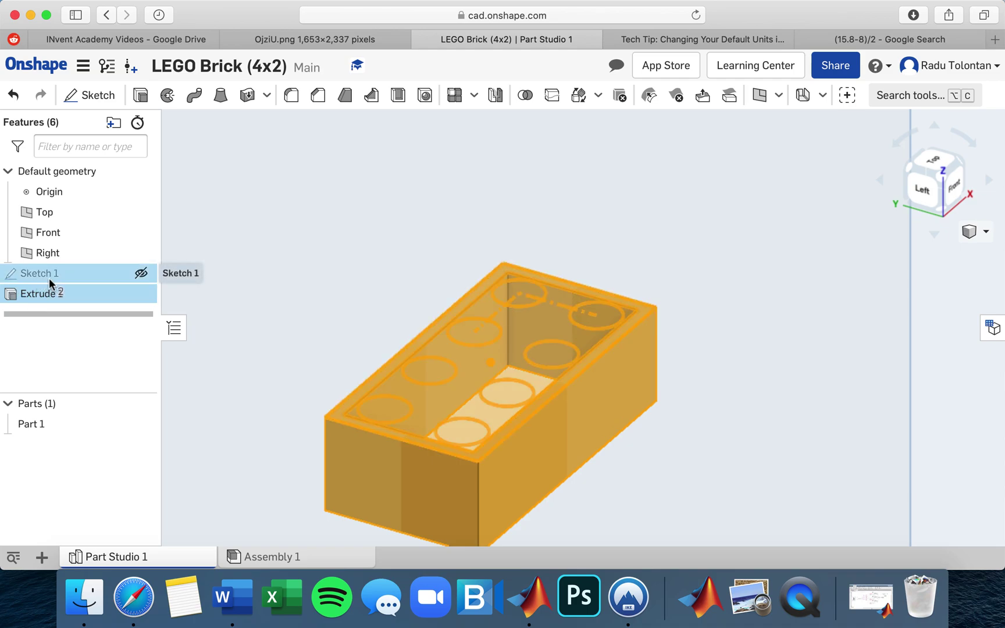
left_click(318, 303)
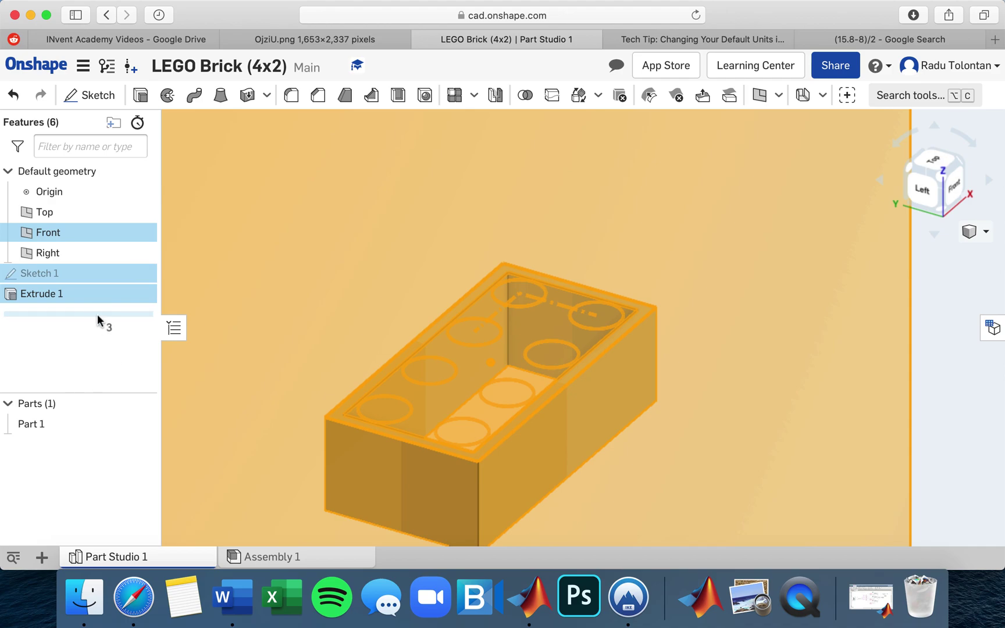
left_click(280, 251)
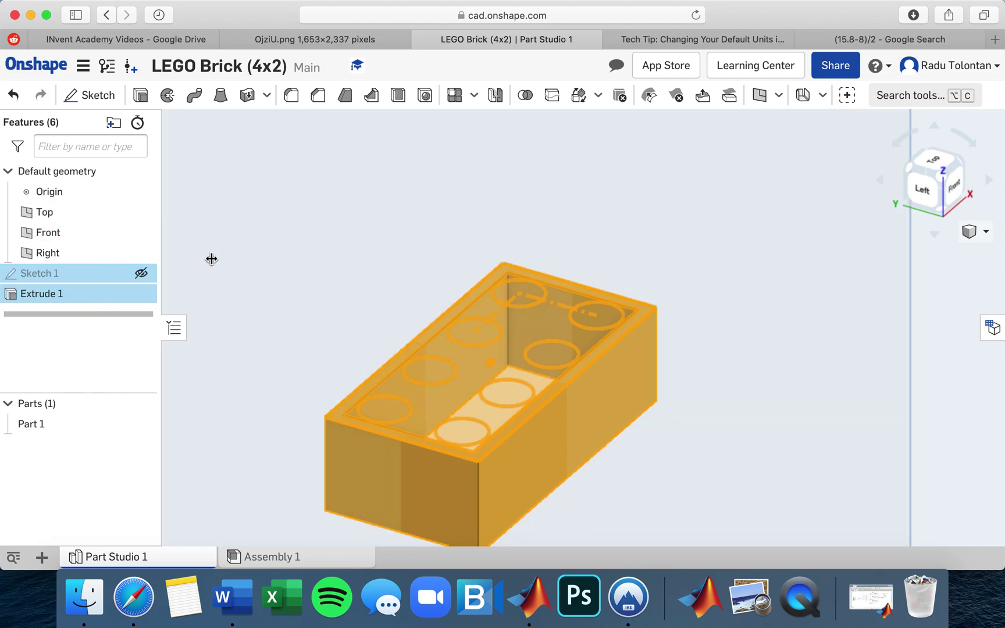
left_click(563, 188)
right_click(563, 189)
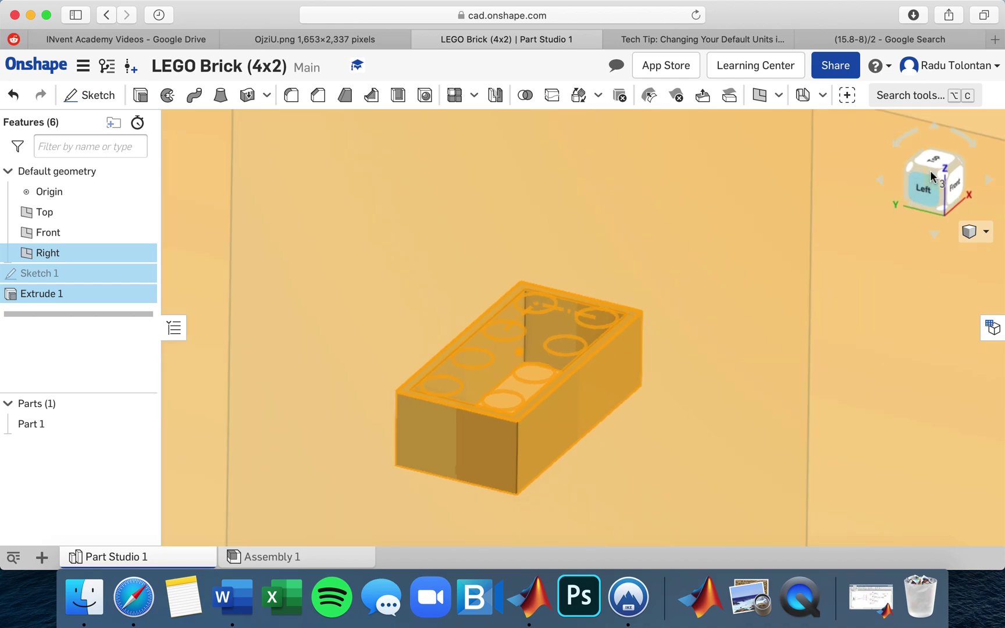
left_click(930, 174)
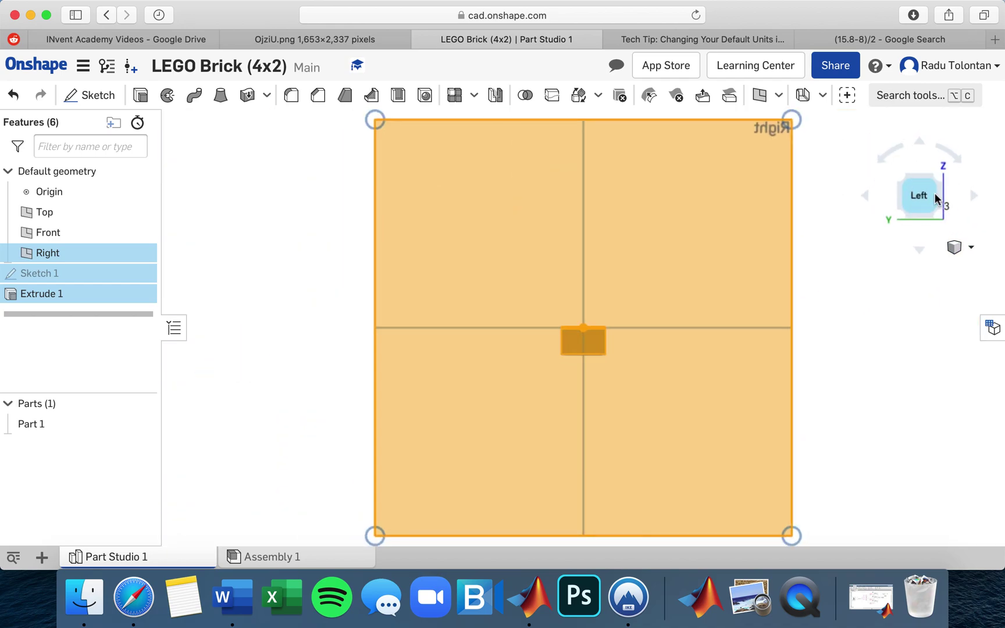
left_click(938, 178)
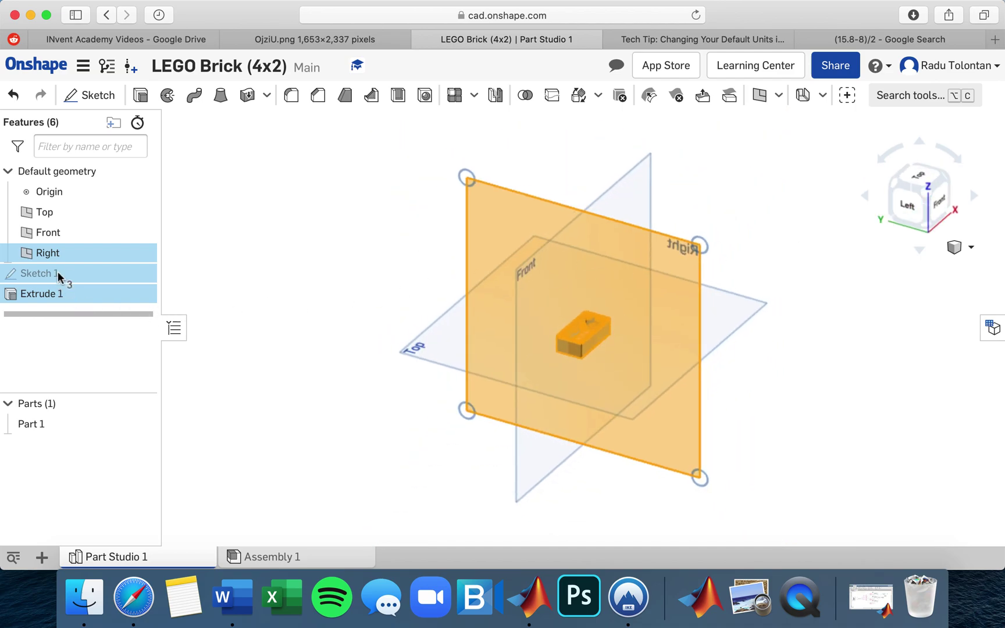
right_click(48, 254)
left_click(49, 254)
left_click(49, 272)
left_click(49, 255)
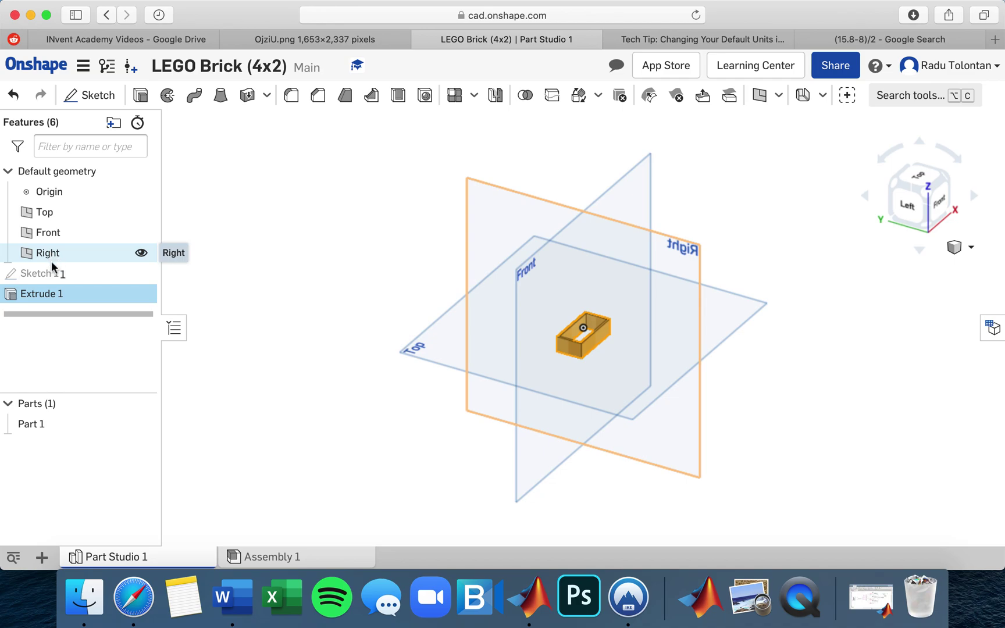
left_click(53, 295)
- Show the hidden Sketch 1 so its stud circles are displayed over the extruded walls
left_click(141, 273)
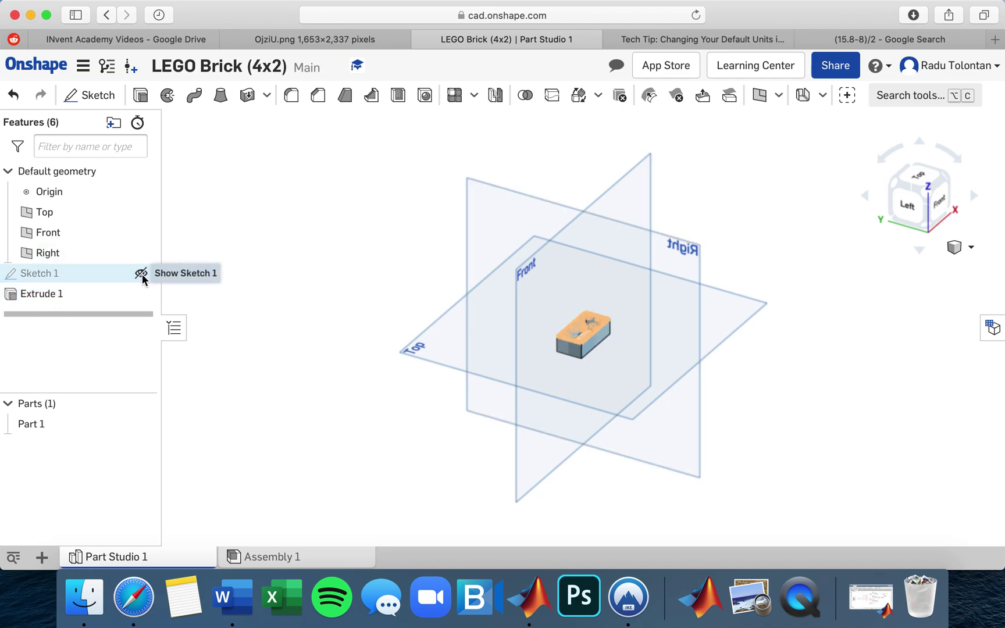
scroll(601, 333, "up", 2)
scroll(601, 333, "up", 5)
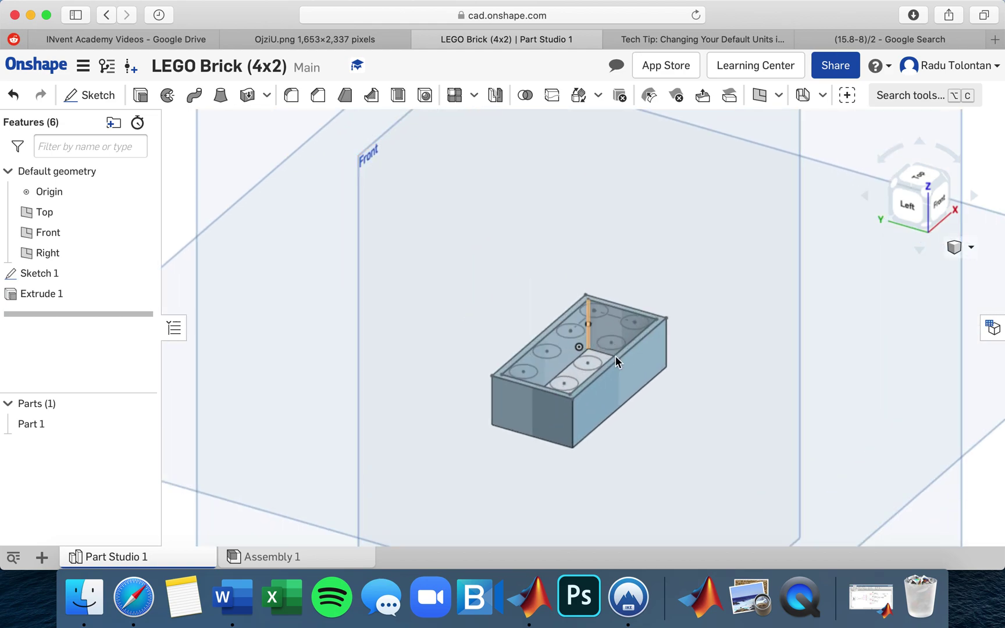
scroll(538, 294, "up", 2)
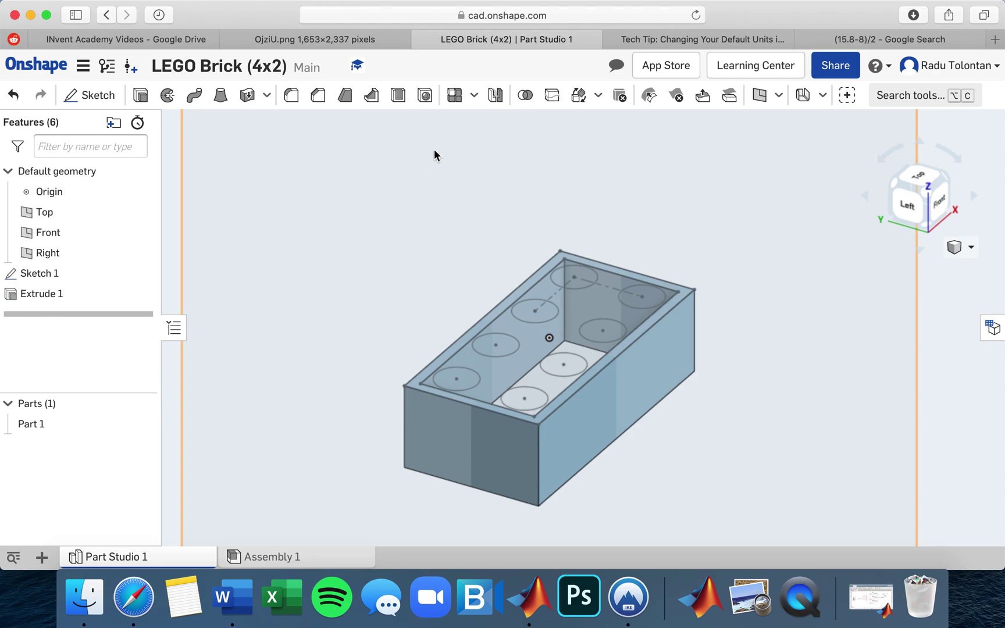
- Examine the section A-A, side and top views of the reference drawing for the top wall and stud dimensions, and return to the Part Studio
left_click(360, 36)
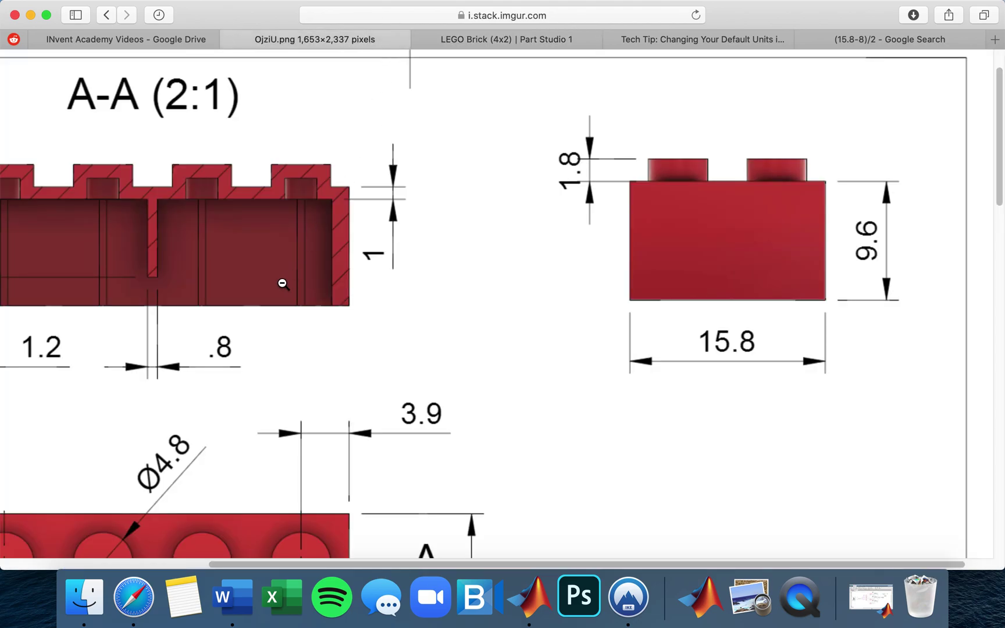
scroll(108, 256, "down", 1)
scroll(119, 216, "up", 3)
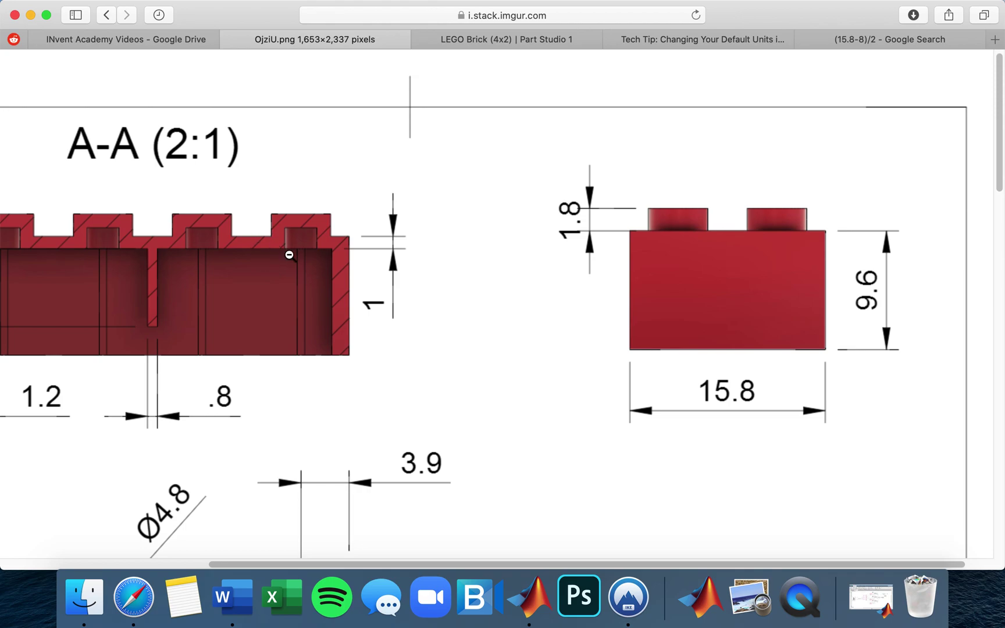
scroll(725, 401, "up", 1)
scroll(725, 402, "down", 15)
scroll(724, 402, "up", 6)
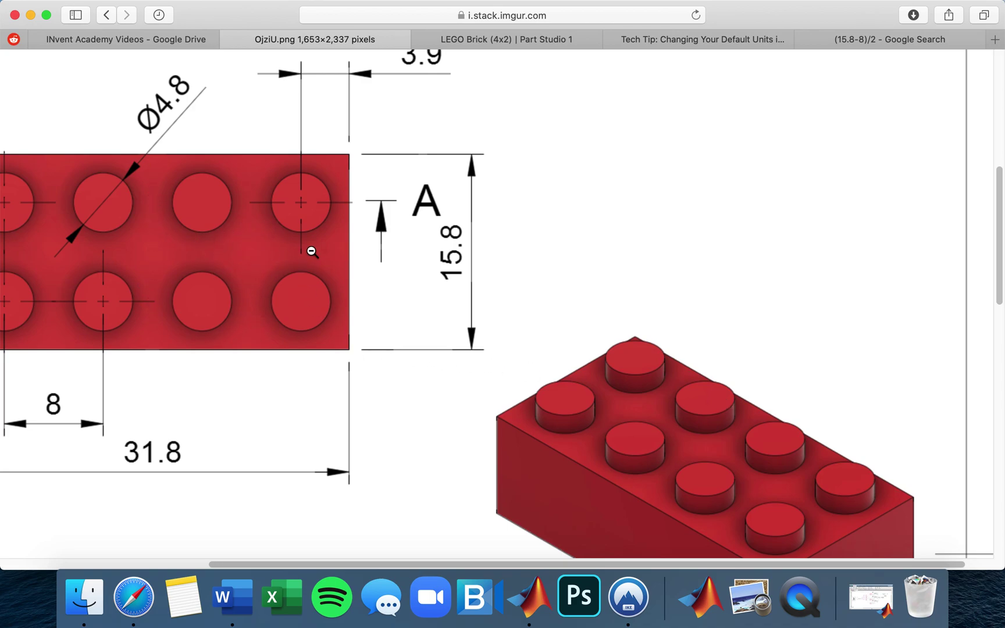
scroll(352, 341, "down", 3)
scroll(353, 338, "up", 10)
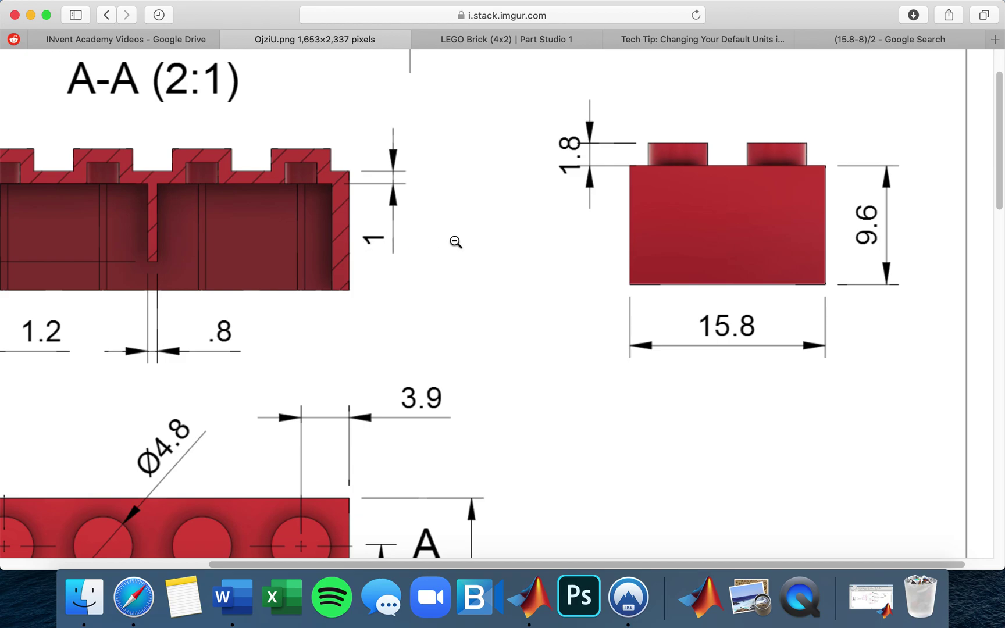
left_click(505, 47)
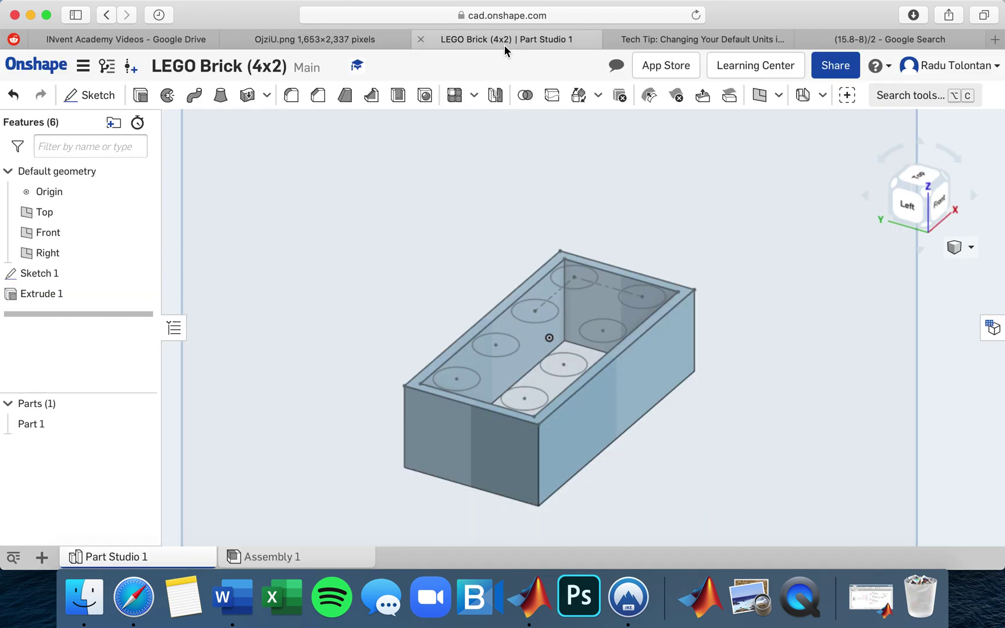
- Start an additive extrude of the inner rectangle region and all eight stud circles of Sketch 1
scroll(646, 370, "up", 2)
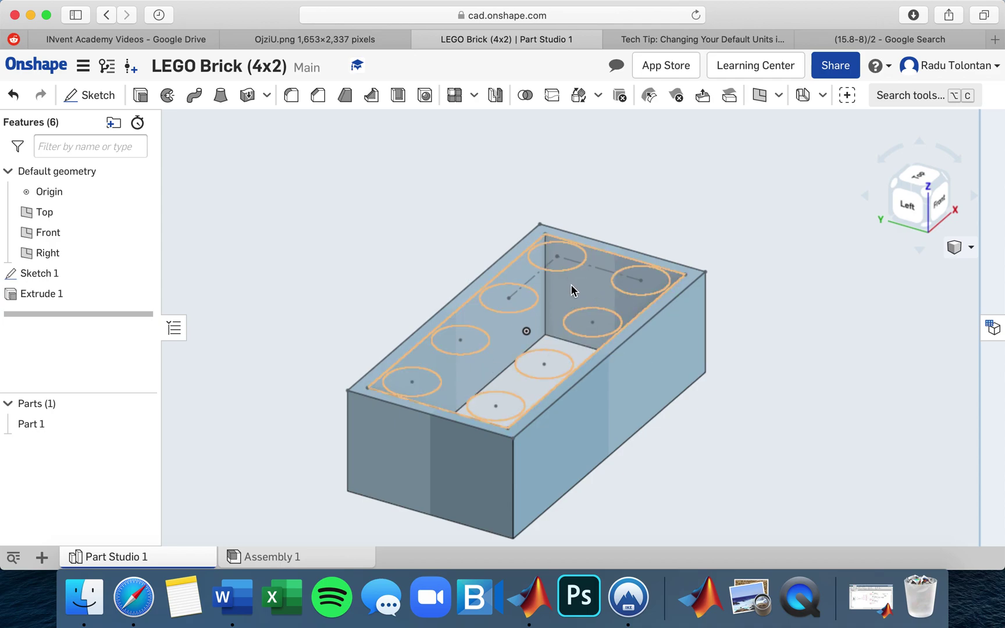
left_click(141, 96)
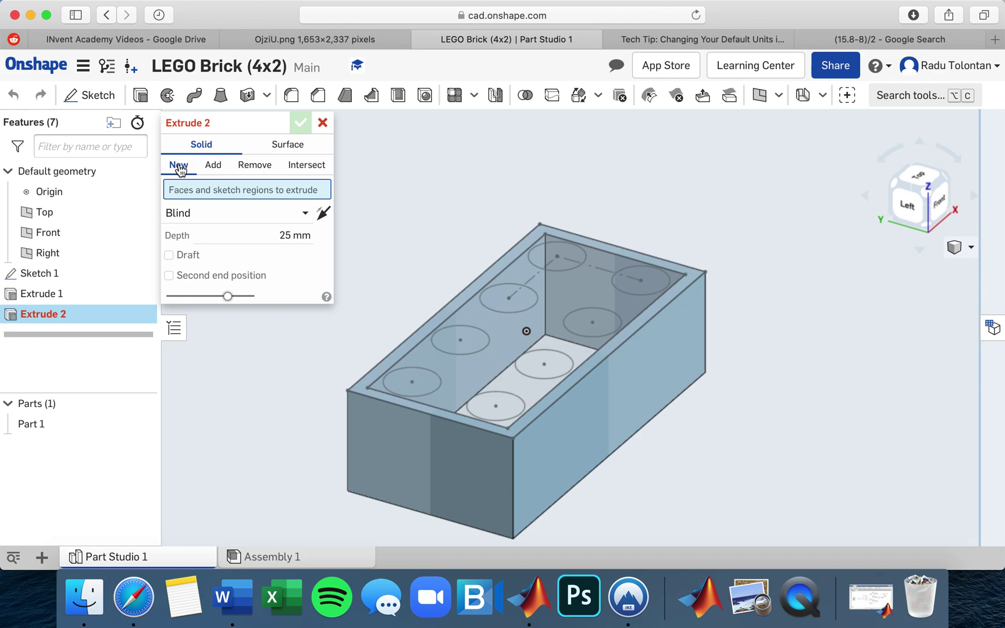
left_click(209, 167)
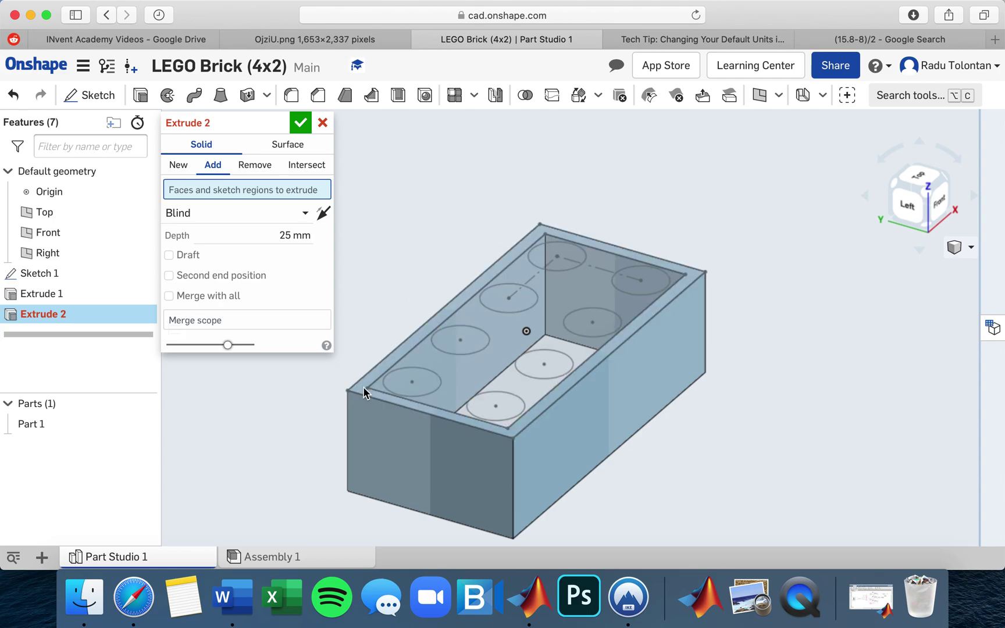
left_click(568, 283)
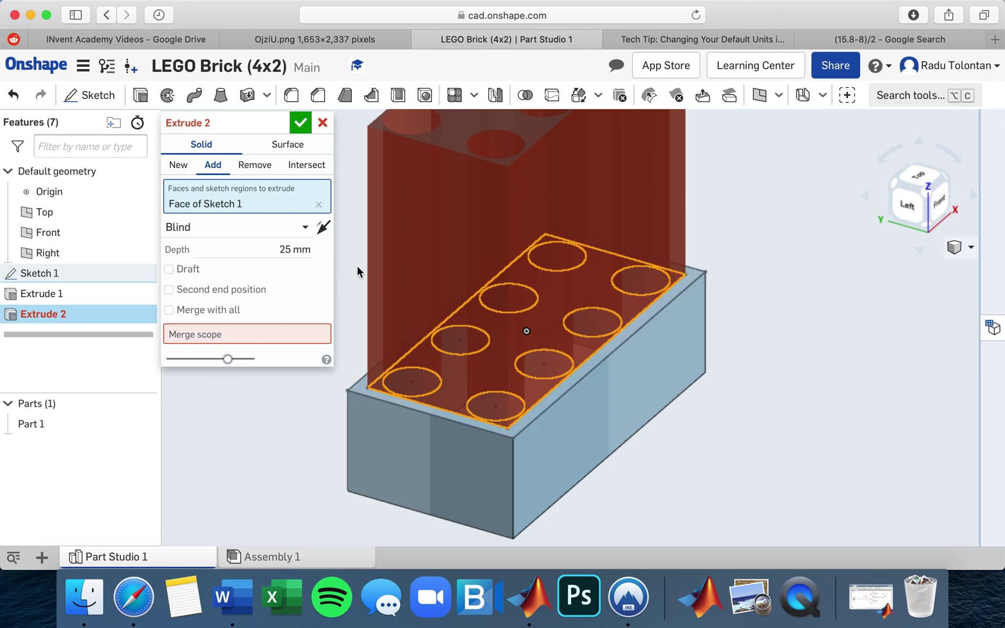
left_click(502, 408)
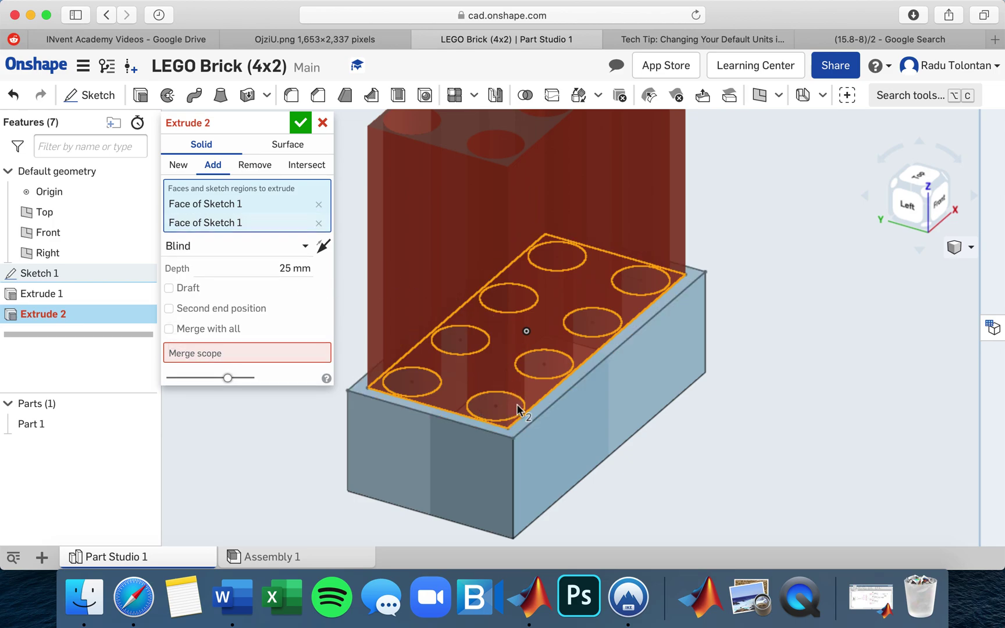
left_click(428, 389)
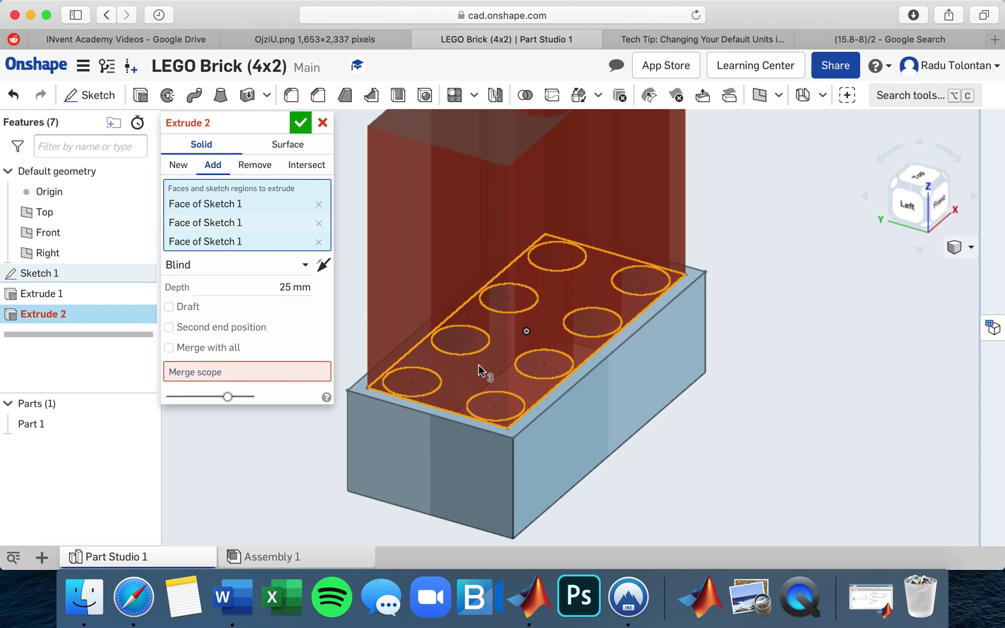
left_click(479, 341)
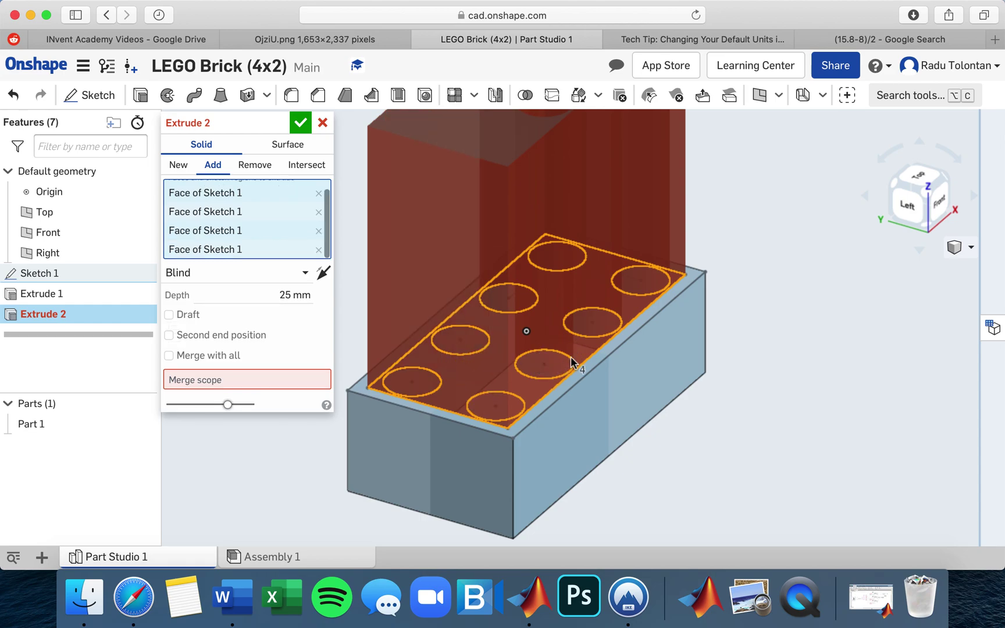
left_click(598, 328)
left_click(516, 302)
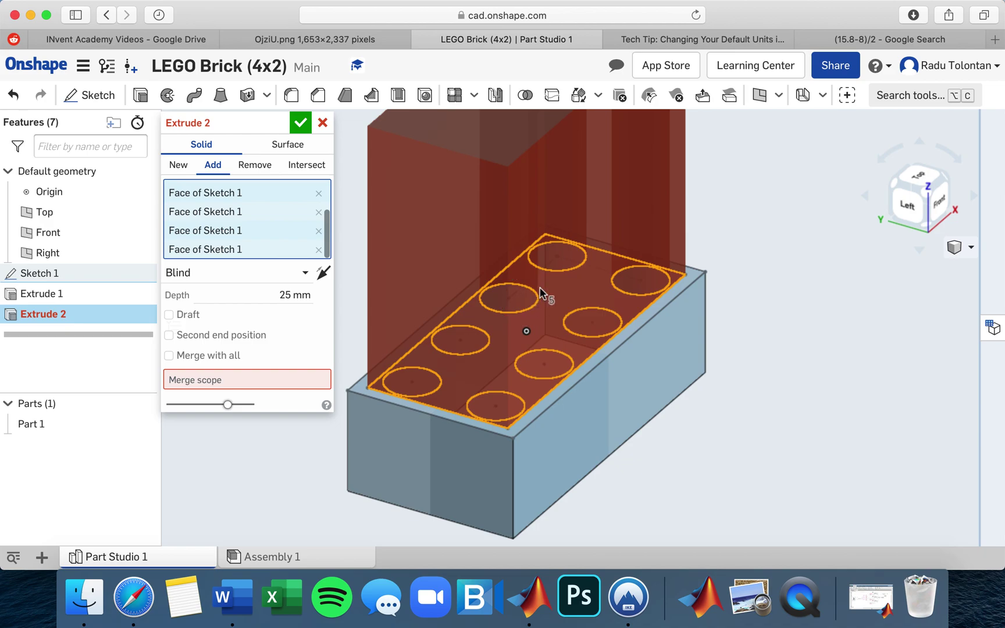
left_click(658, 282)
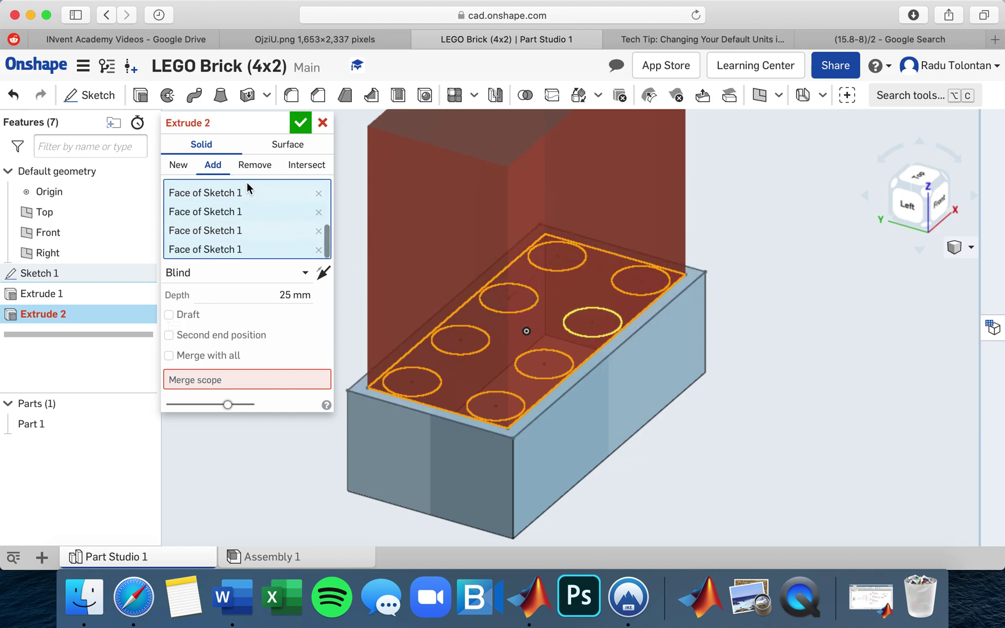
- Set the extrude depth to 1 mm, flip it downward into the brick and complete the top wall
left_click(290, 294)
type("1 mm")
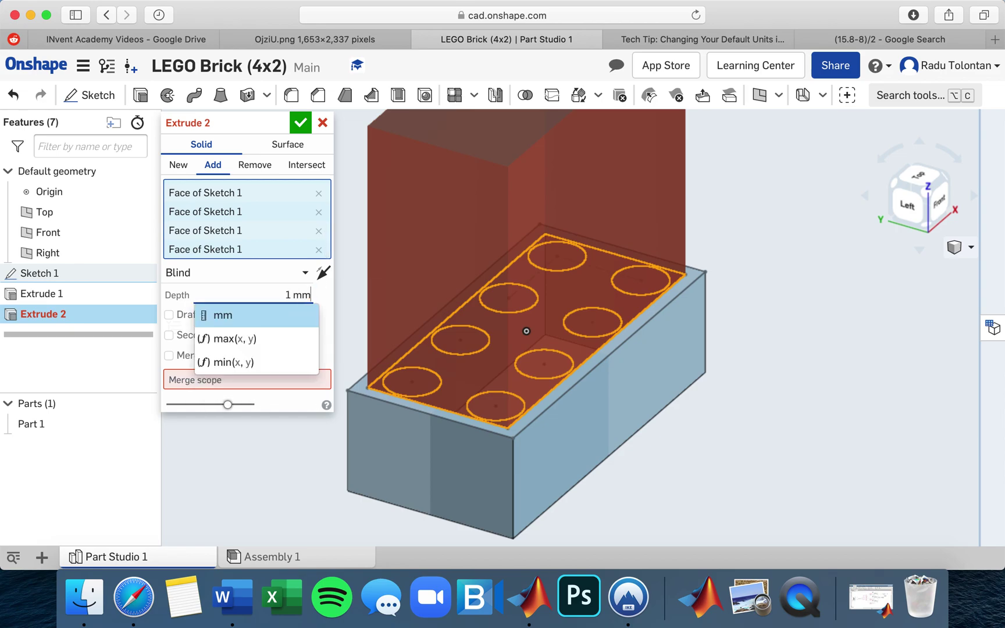
left_click(243, 315)
left_click(311, 331)
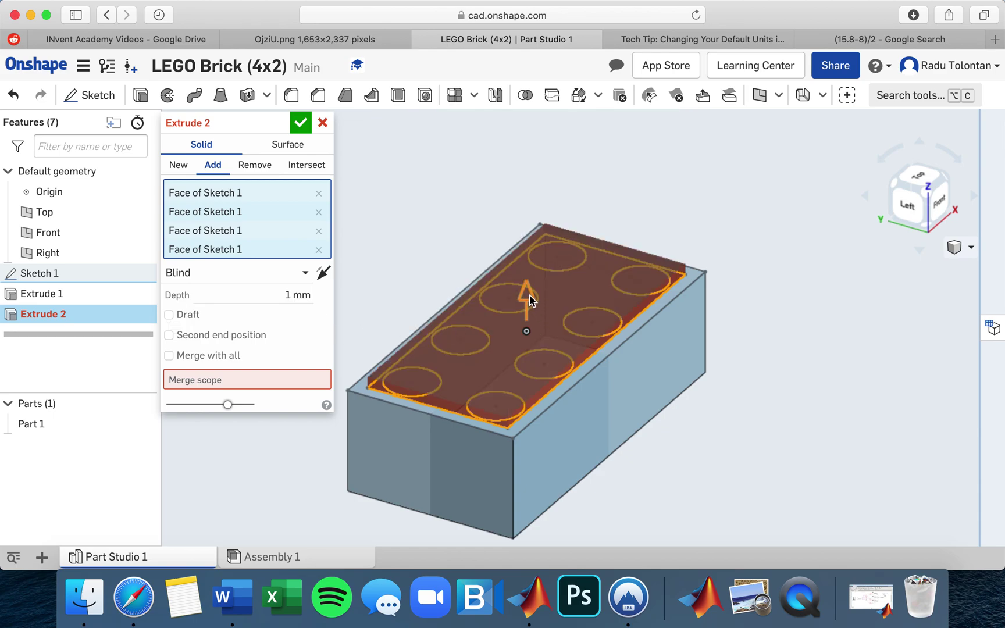
left_click(528, 297)
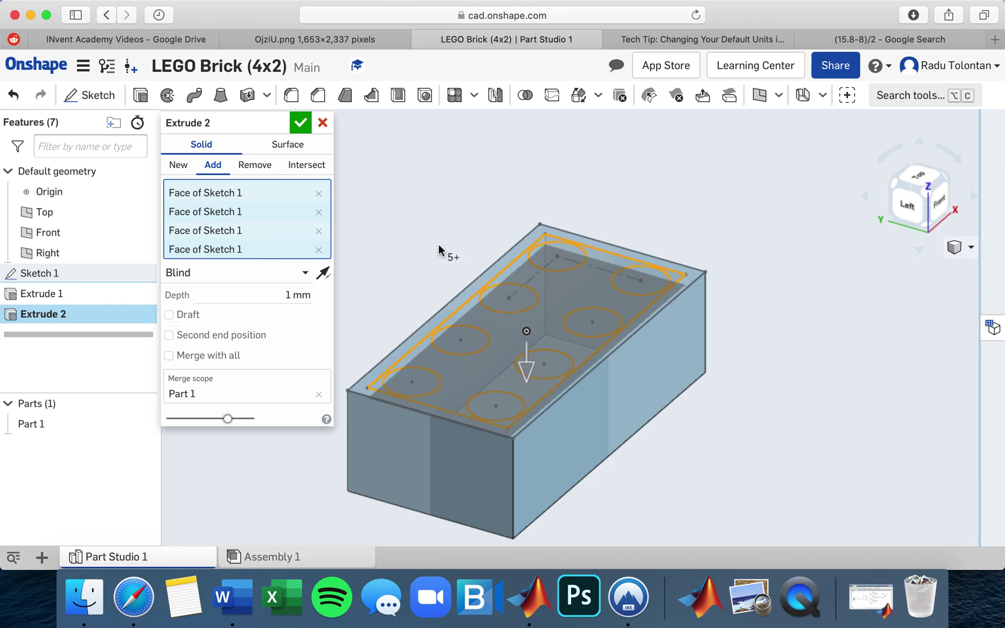
left_click(300, 124)
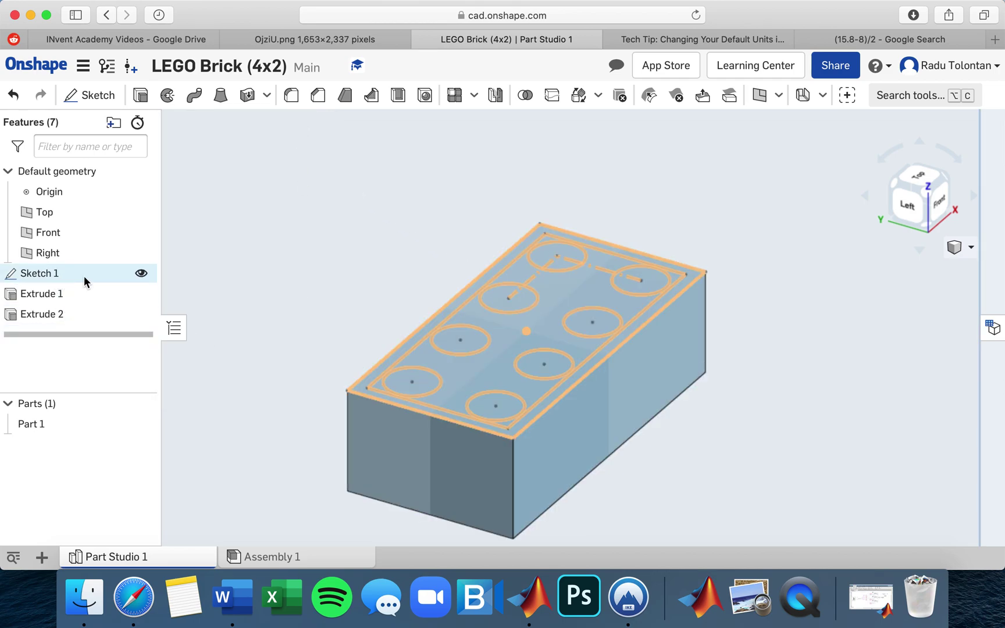
- Hide Sketch 1 and the Top and Front planes to leave the brick body uncluttered
left_click(283, 278)
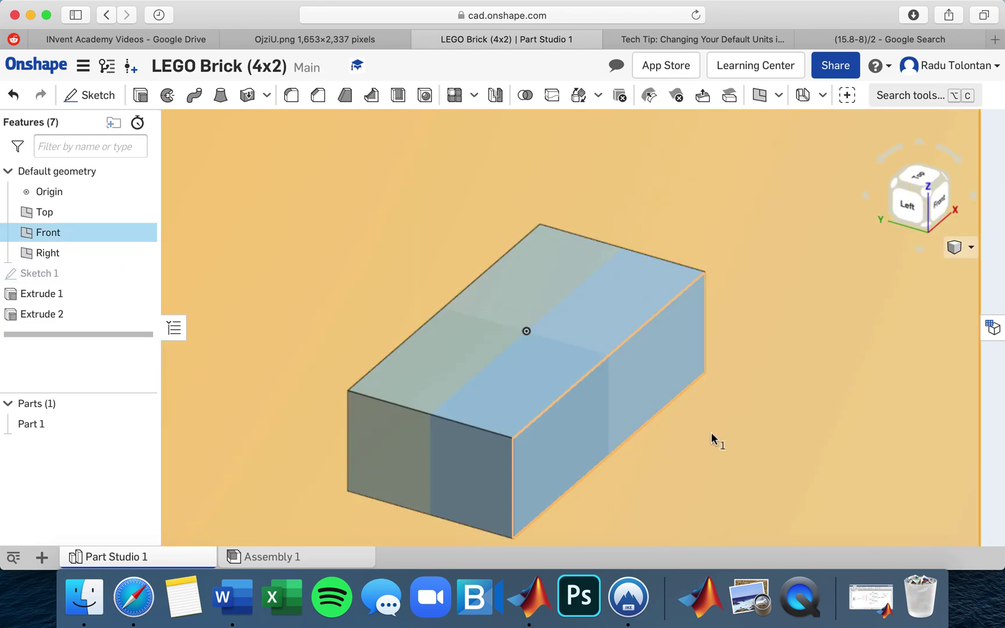
left_click(822, 479)
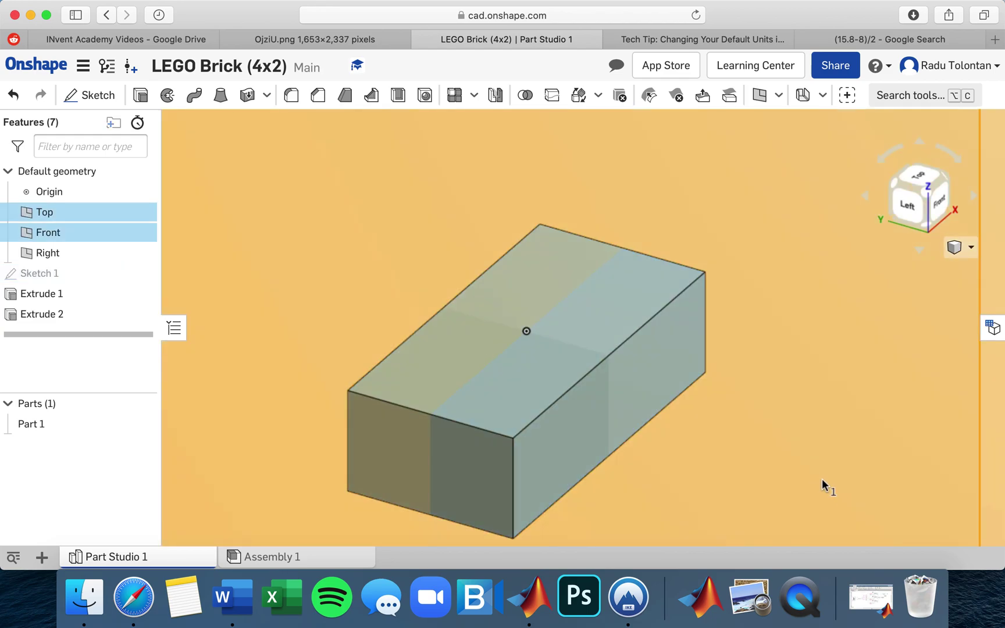
left_click(141, 212)
left_click(140, 232)
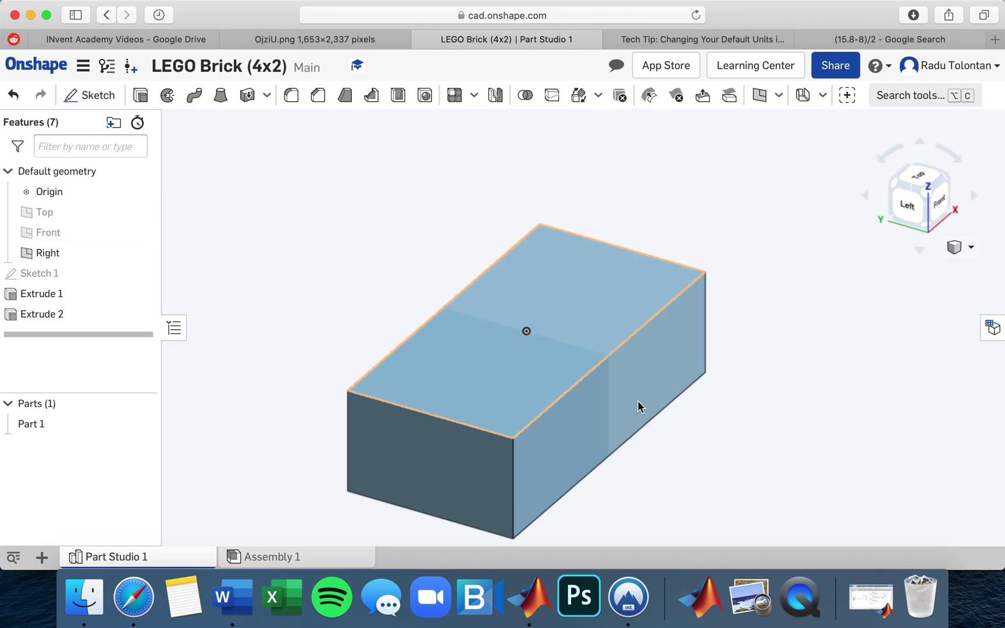
- Examine the brick from below, from above and in angled views to check its hollow underside and closed top
middle_click_drag(730, 446, 704, 433)
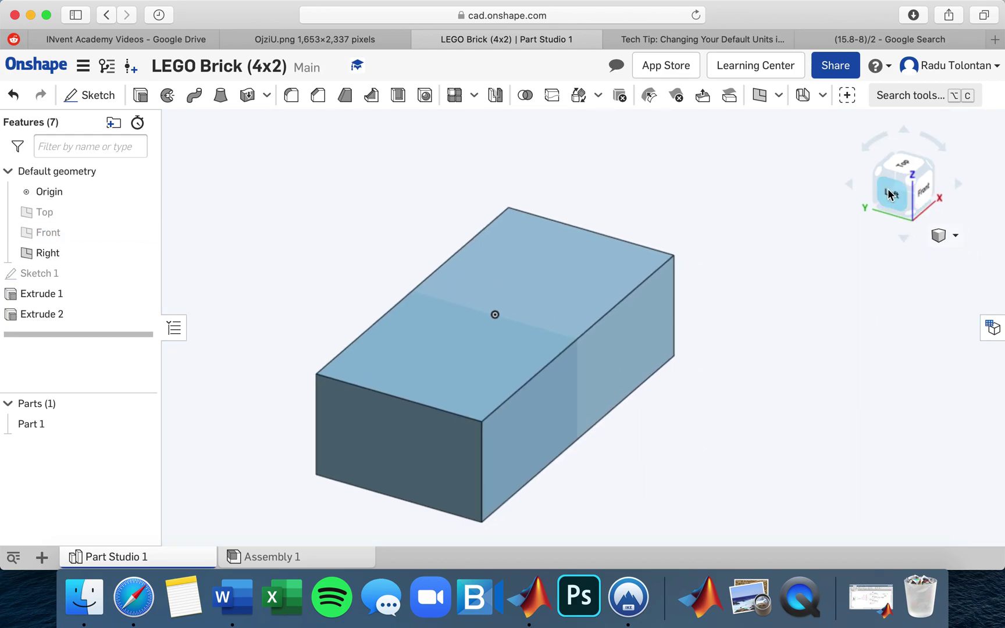
left_click(889, 194)
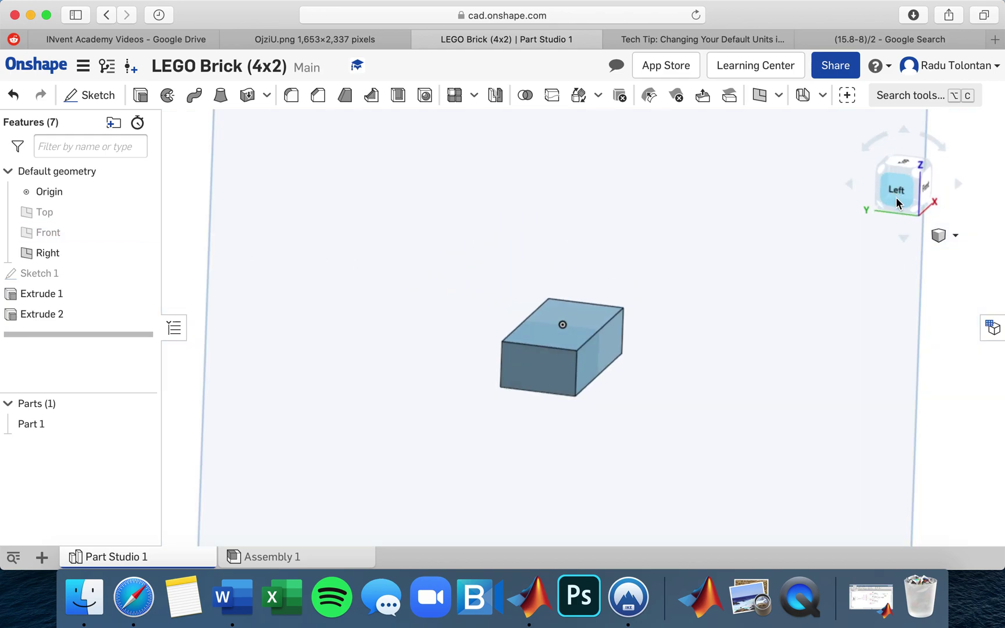
left_click(908, 235)
left_click(928, 216)
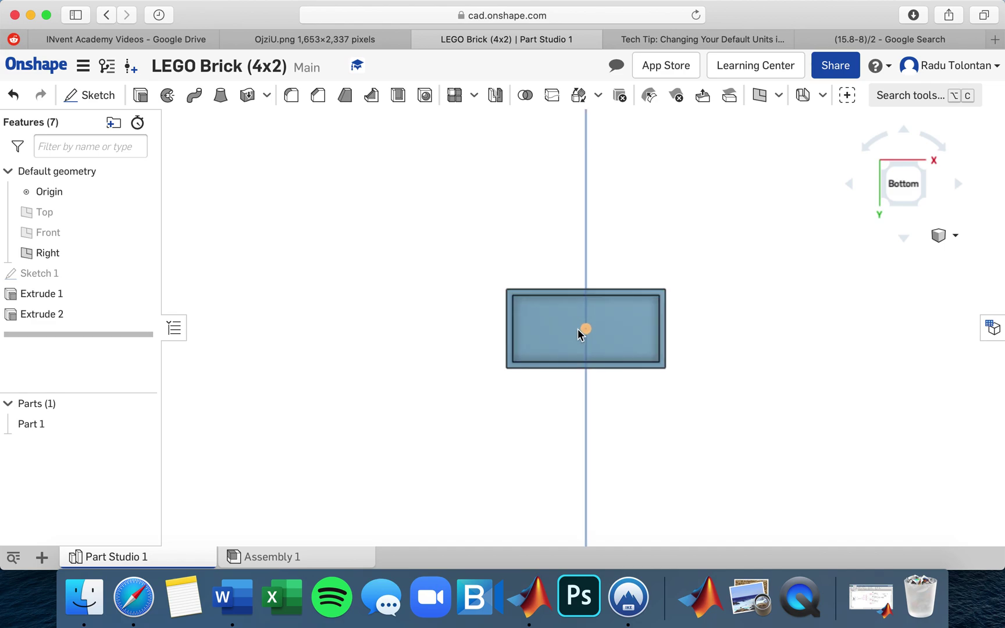
left_click(883, 207)
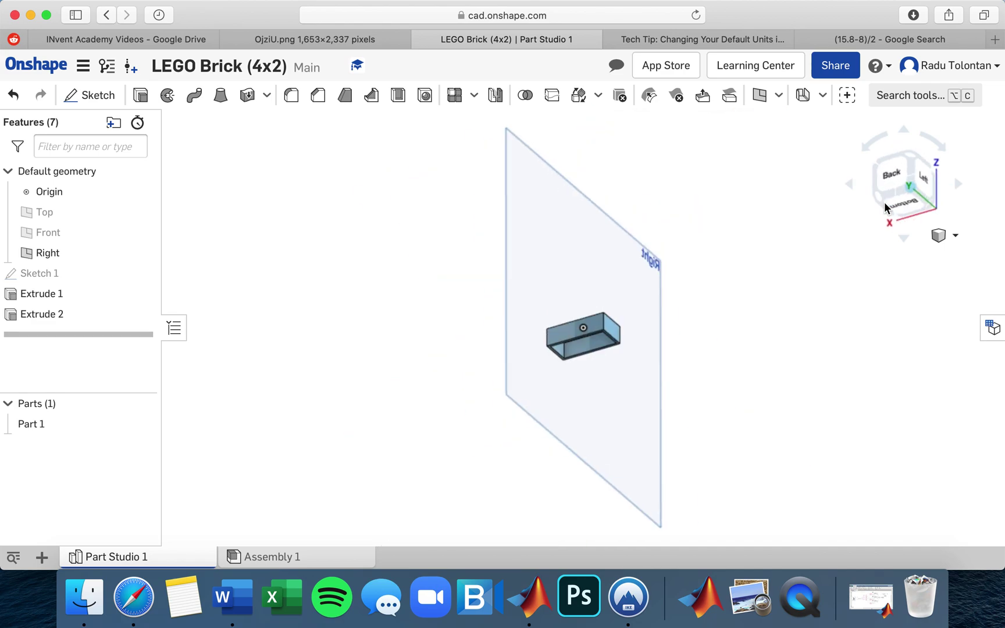
scroll(586, 340, "up", 5)
middle_click_drag(770, 386, 770, 414)
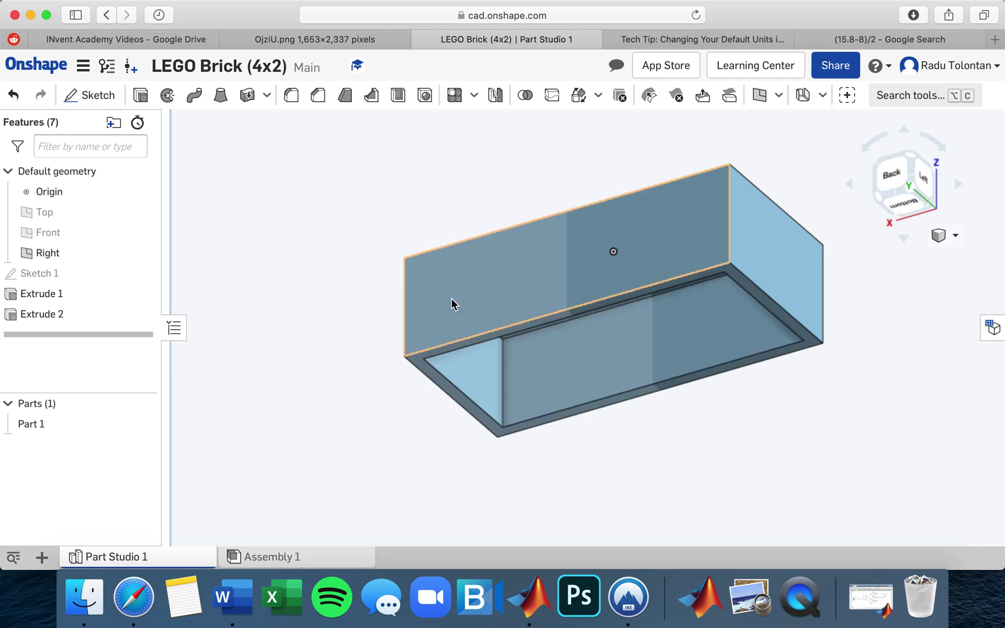
left_click(877, 166)
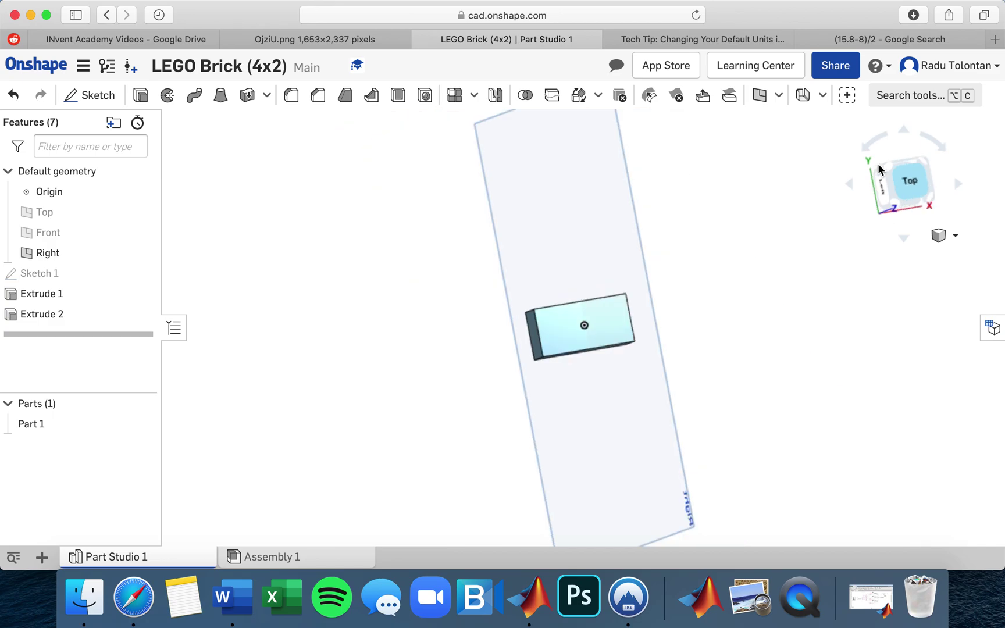
scroll(586, 340, "up", 1)
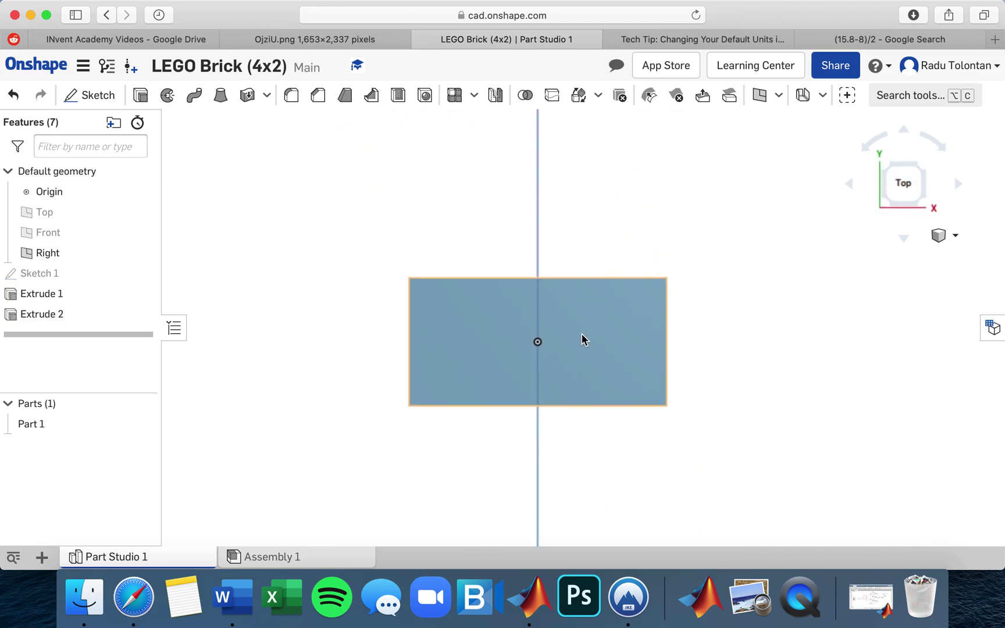
left_click(921, 202)
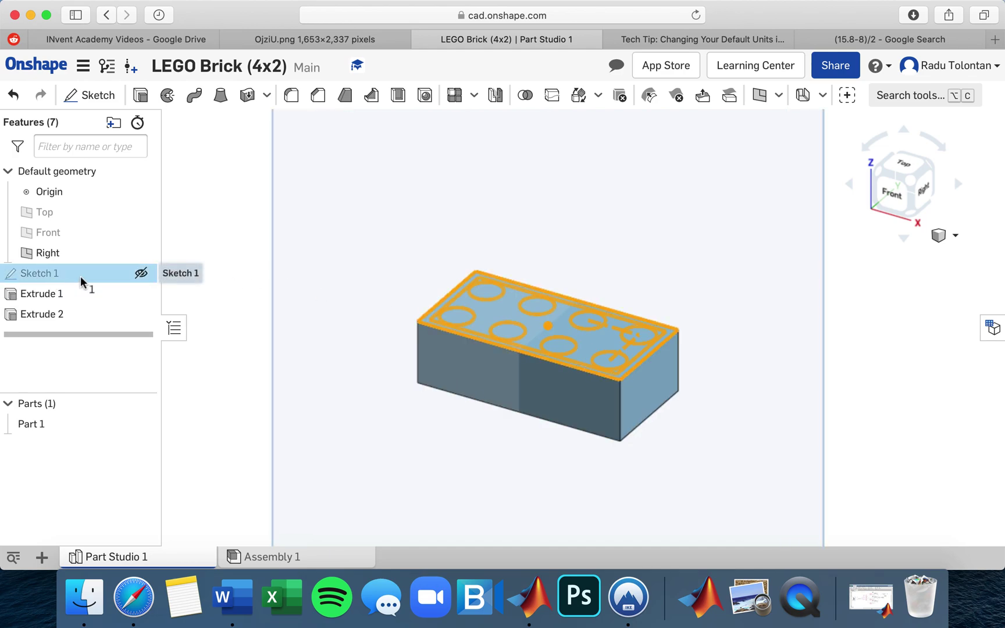
- Show Sketch 1 again, look up the stud height in the reference drawing's side view, and return to the Part Studio
left_click(141, 272)
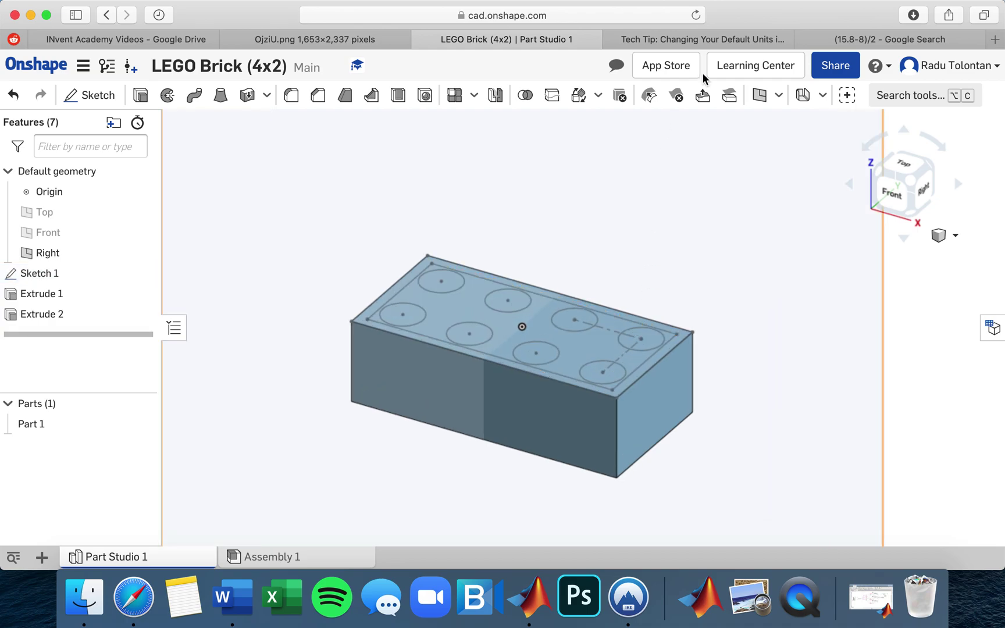
left_click(734, 40)
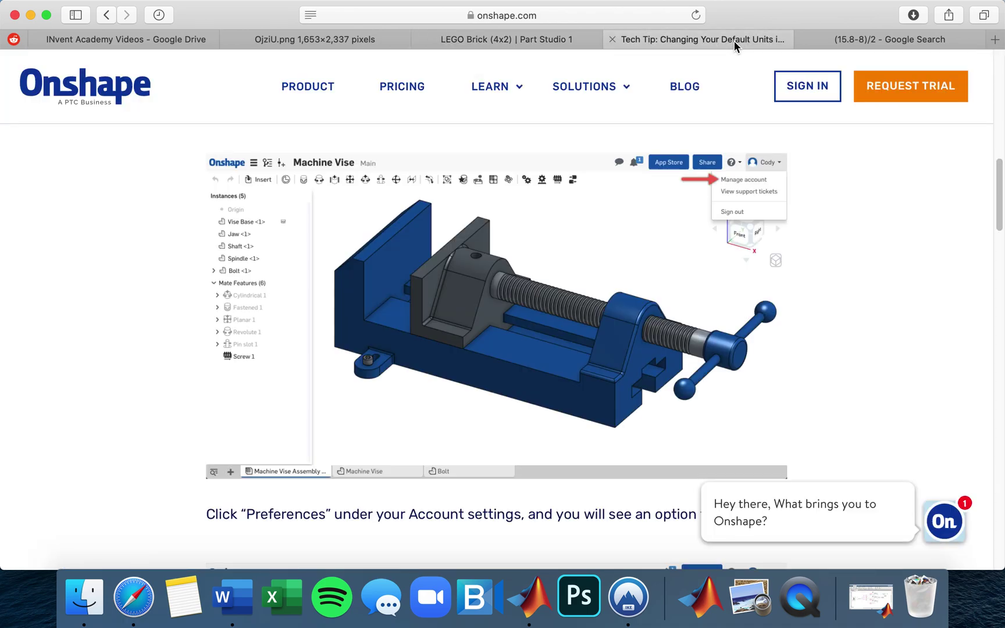
left_click(358, 39)
scroll(320, 224, "down", 3)
scroll(319, 225, "up", 3)
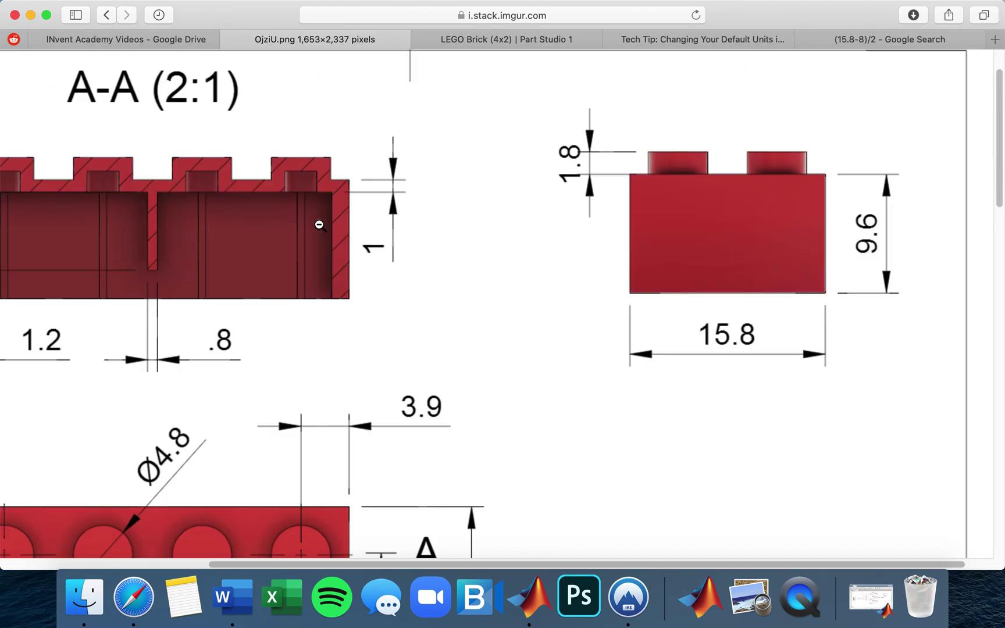
mouse_move(565, 564)
left_mouse_down()
mouse_move(346, 560)
mouse_move(489, 562)
mouse_move(660, 599)
left_mouse_up()
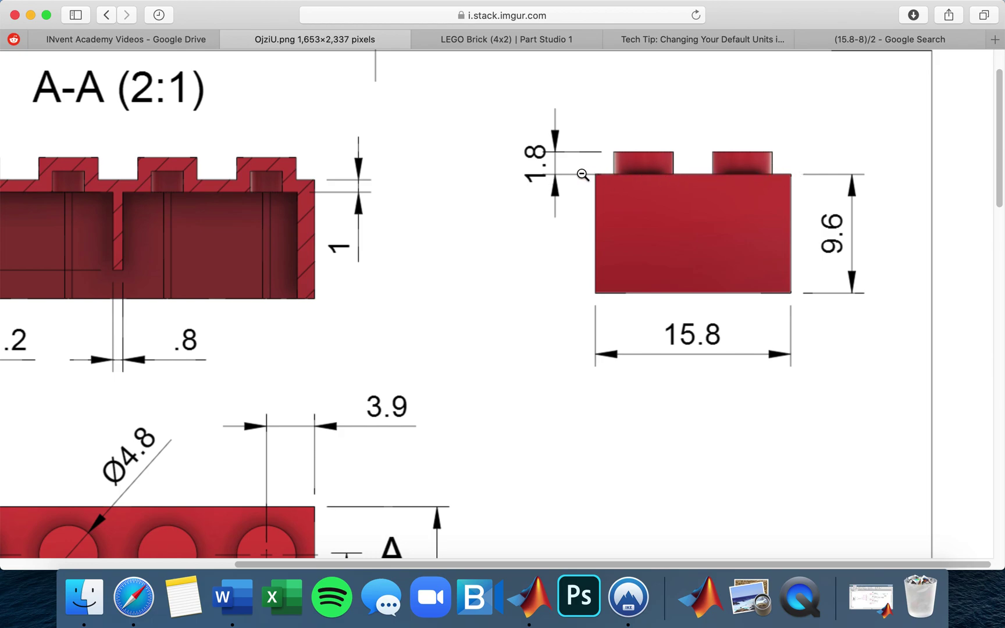
left_click(555, 40)
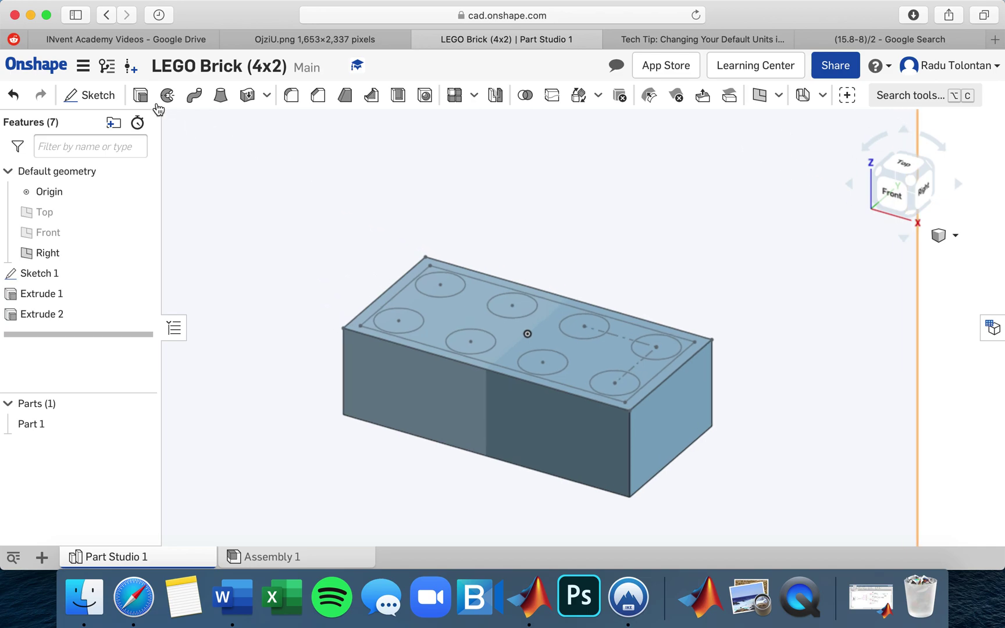
- Start an extrude of all eight stud circles of Sketch 1, added to the existing brick part
left_click(140, 95)
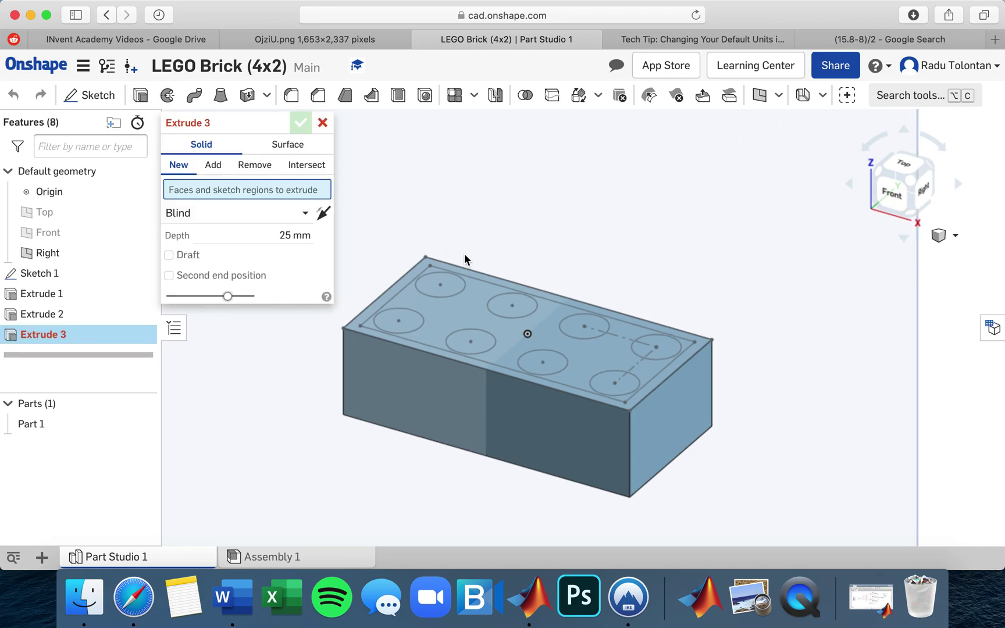
left_click(451, 296)
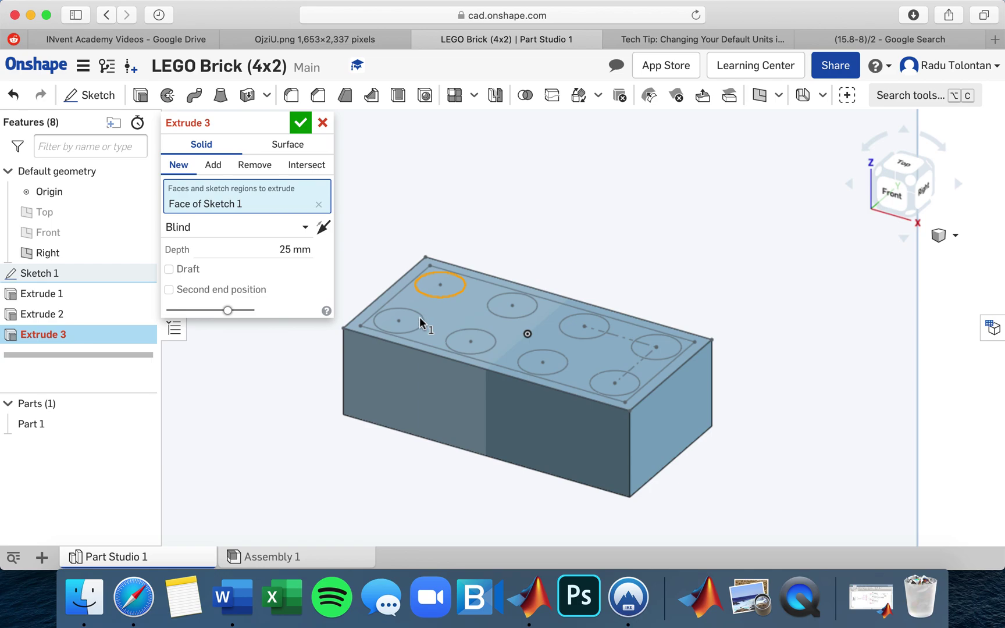
left_click(399, 320)
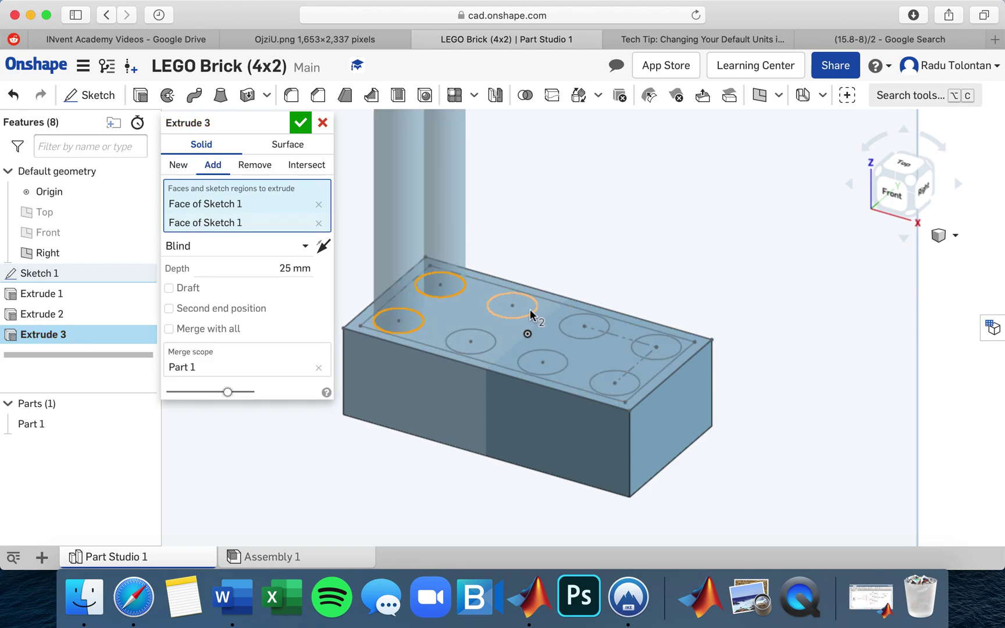
left_click(530, 312)
left_click(611, 346)
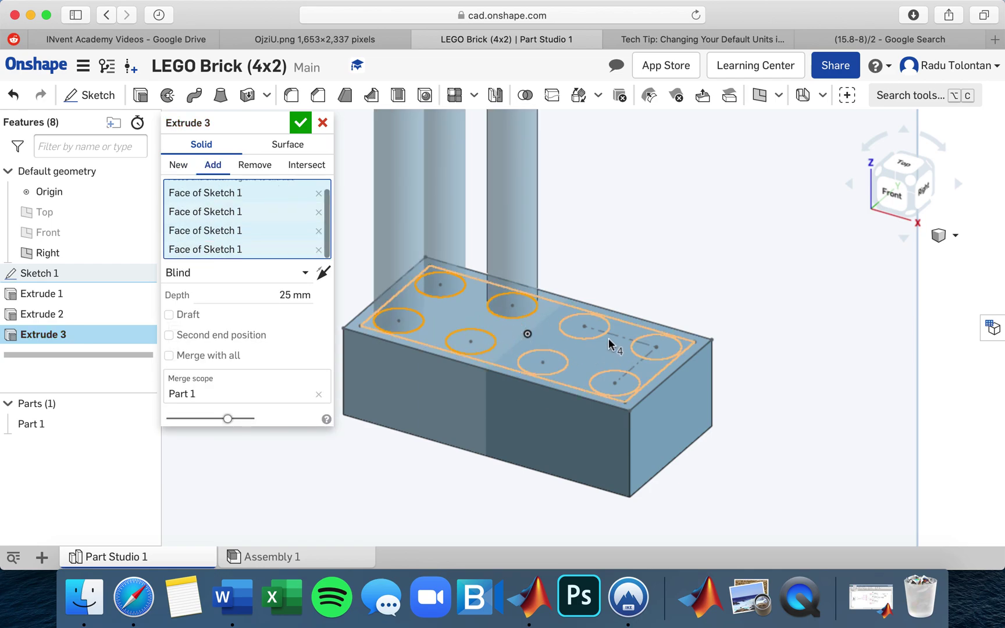
left_click(611, 346)
left_click(587, 330)
left_click(560, 366)
left_click(603, 384)
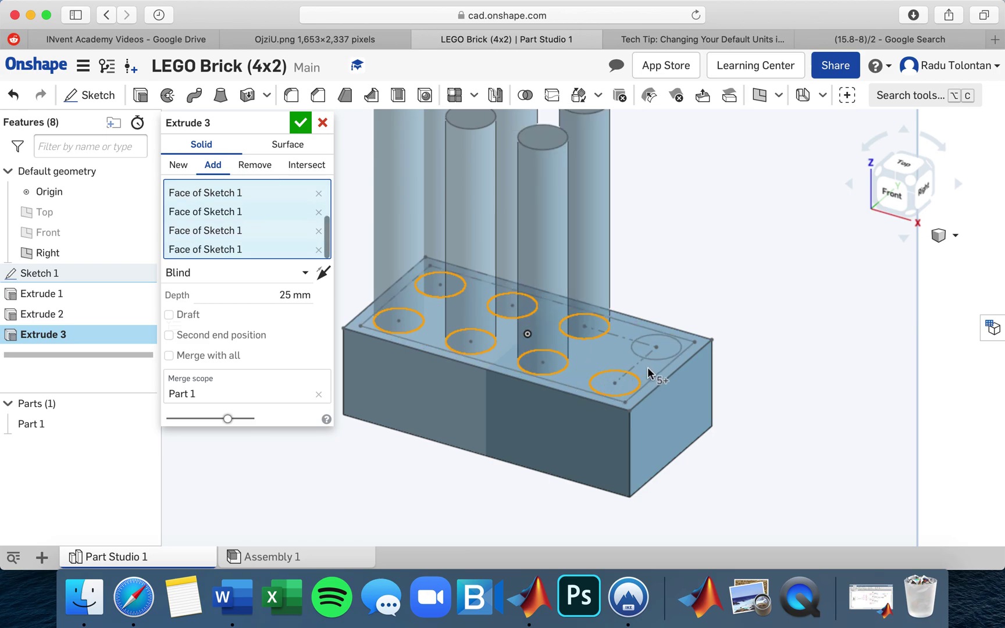
left_click(670, 353)
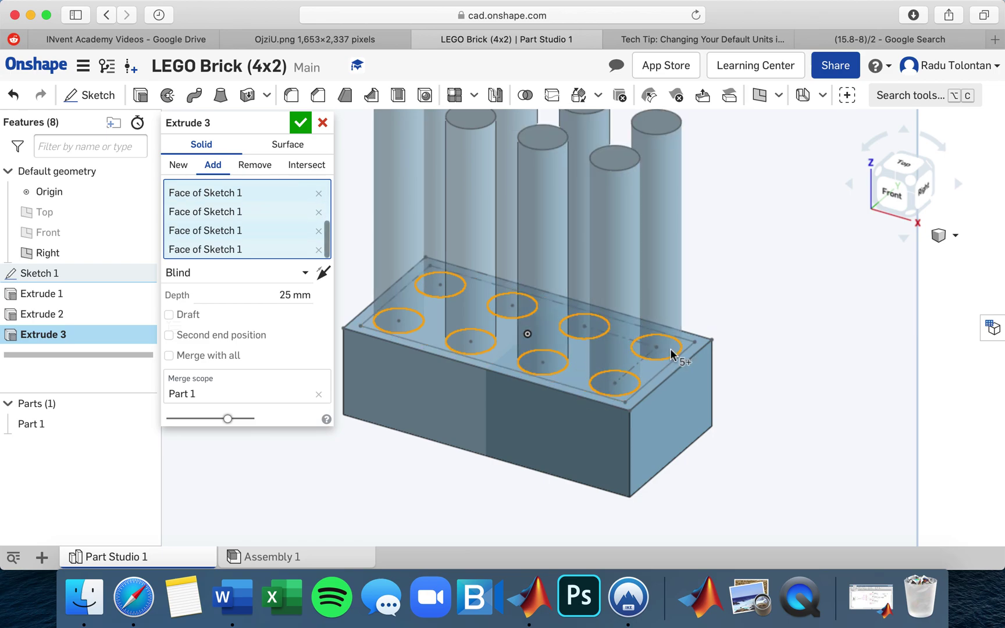
- Set the stud extrude's depth to 1.8 mm and accept the feature
left_click(291, 296)
type("1.8 mm")
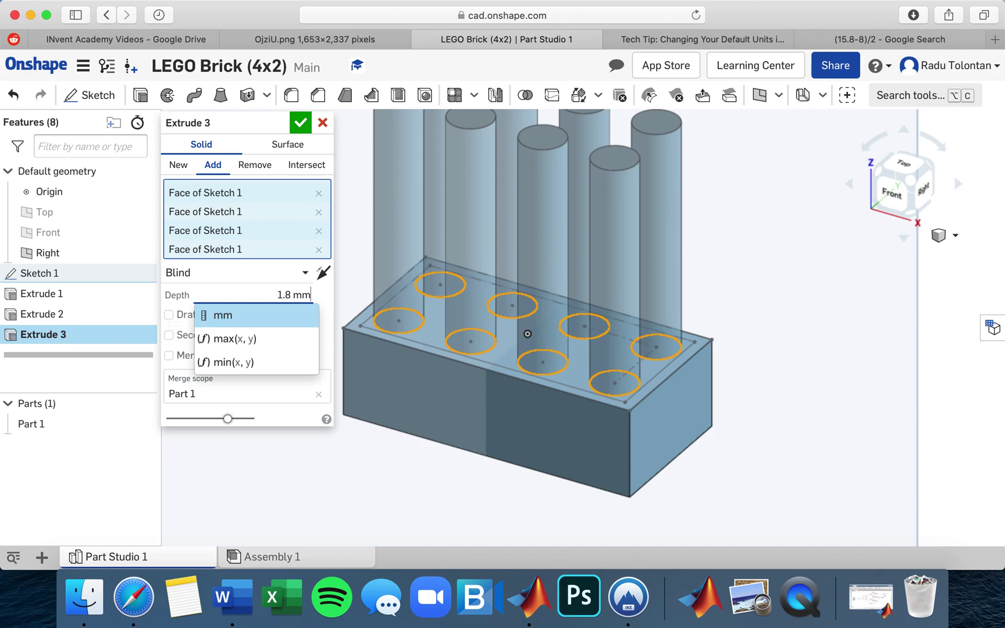
key("Return")
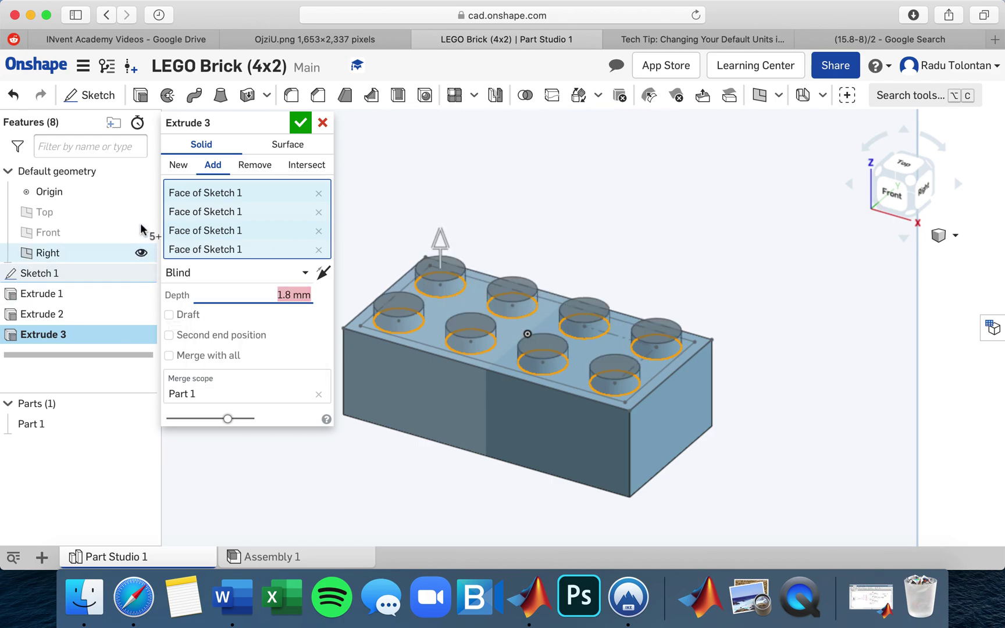
left_click(300, 123)
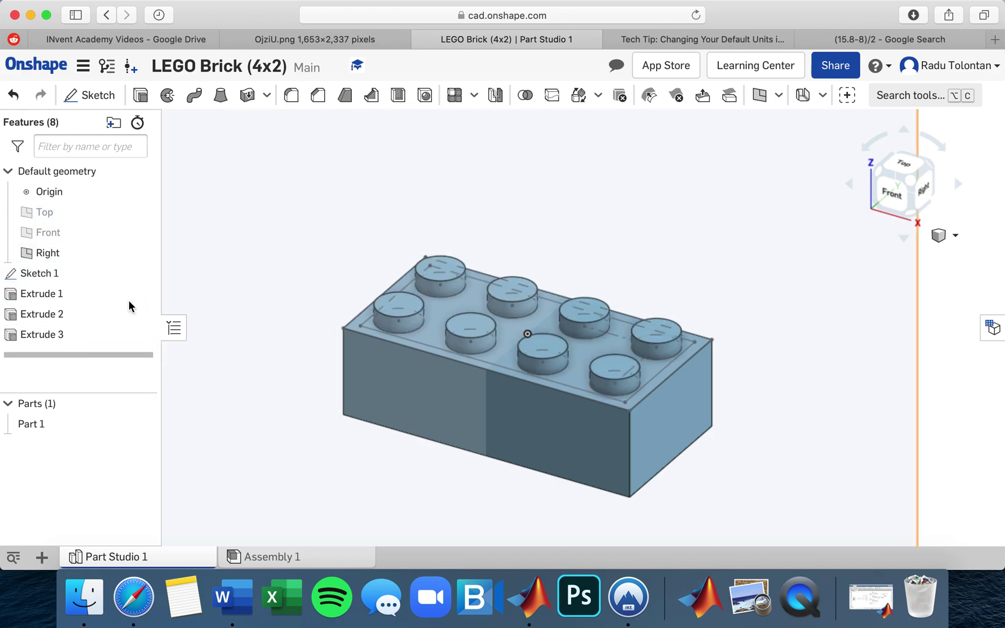
- Hide Sketch 1 and the Right plane so that only the brick body is displayed
left_click(141, 273)
left_click(253, 261)
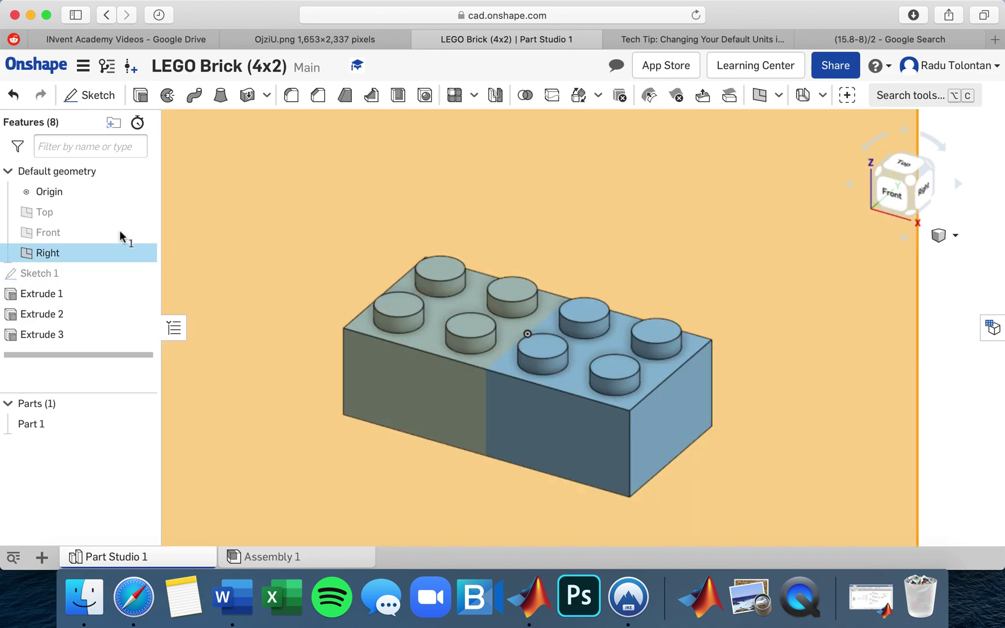
left_click(141, 253)
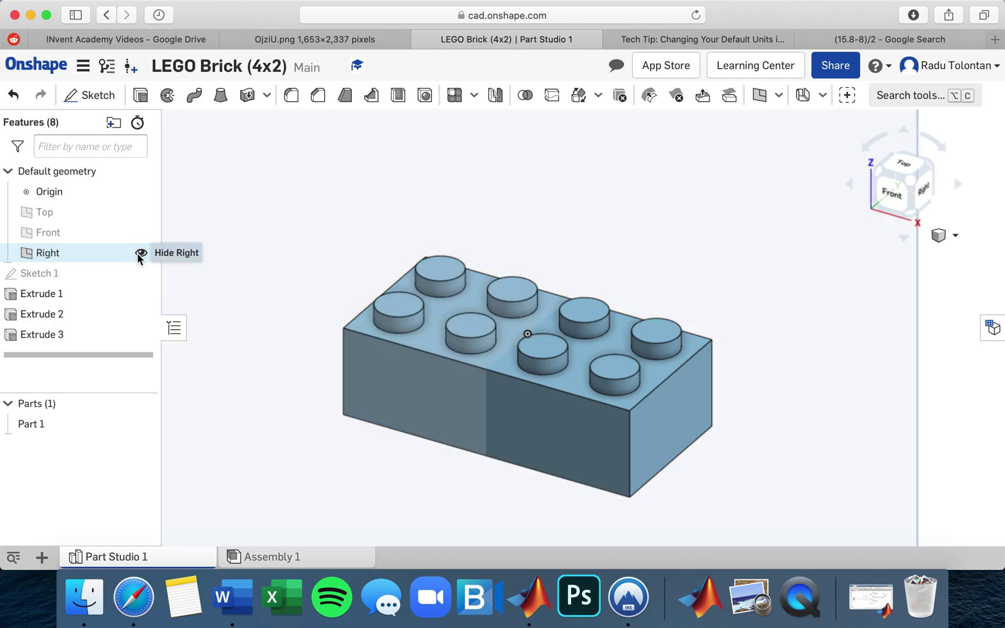
- Examine the studded brick from below and from all sides, ending in an angled view from above
middle_click_drag(821, 437, 755, 433)
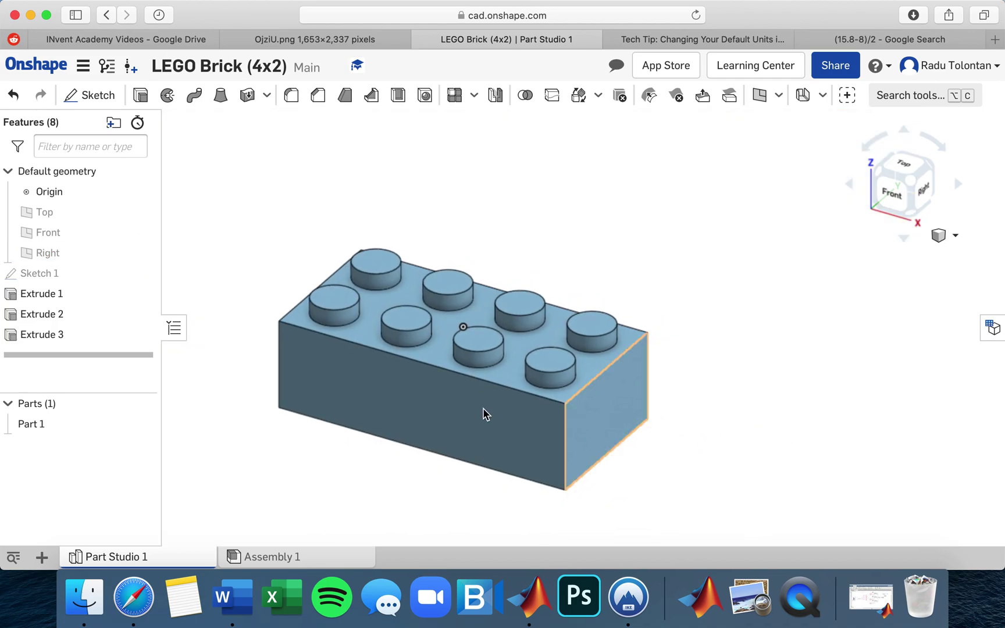
left_click(917, 224)
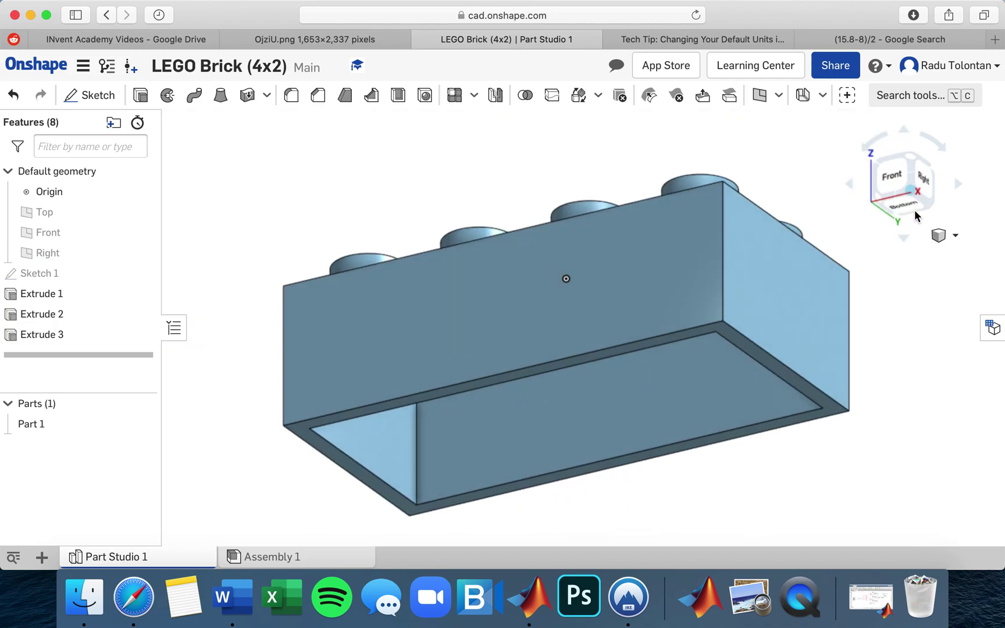
left_click_drag(911, 174, 943, 135)
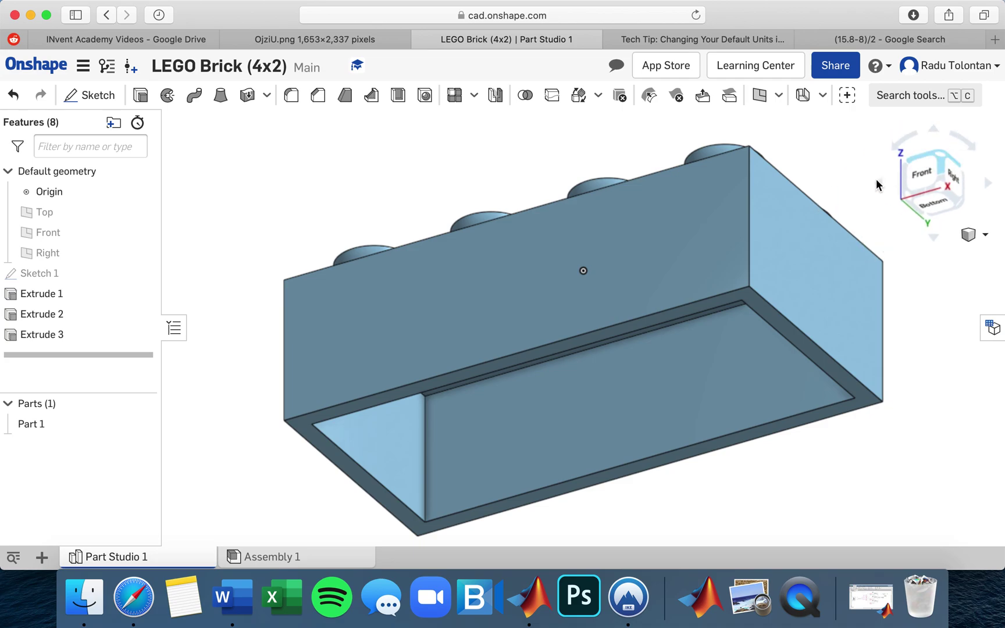
left_click(879, 183)
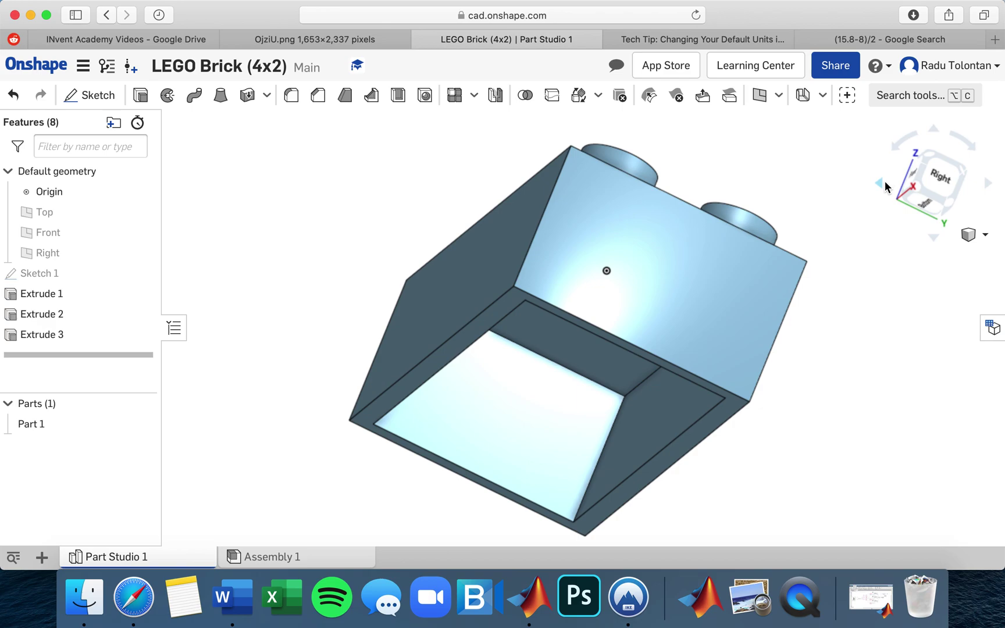
left_click(880, 184)
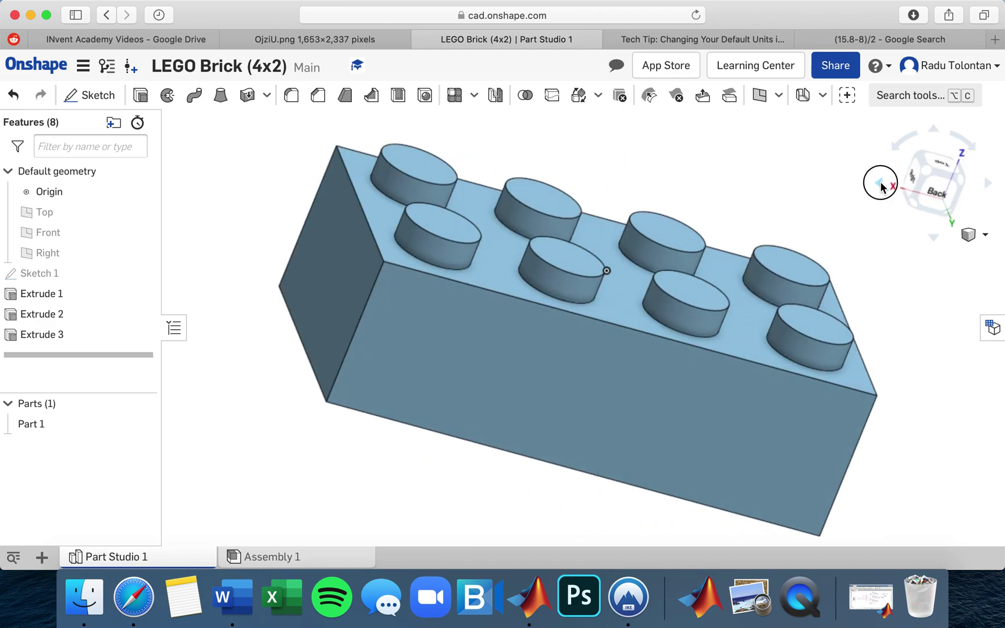
left_click(880, 184)
left_click(881, 183)
left_click(880, 184)
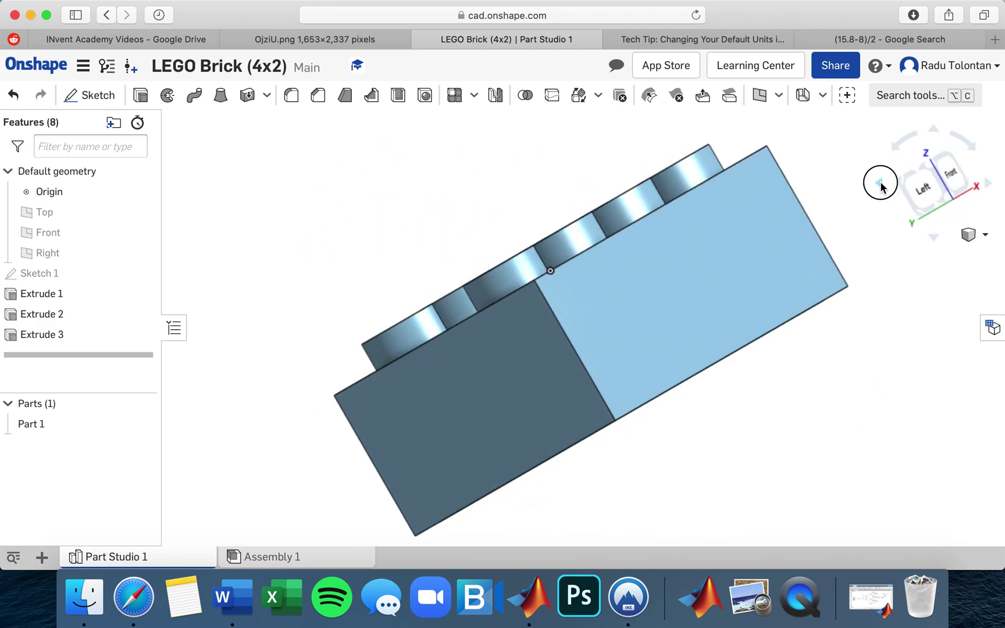
left_click(880, 184)
left_click(880, 184)
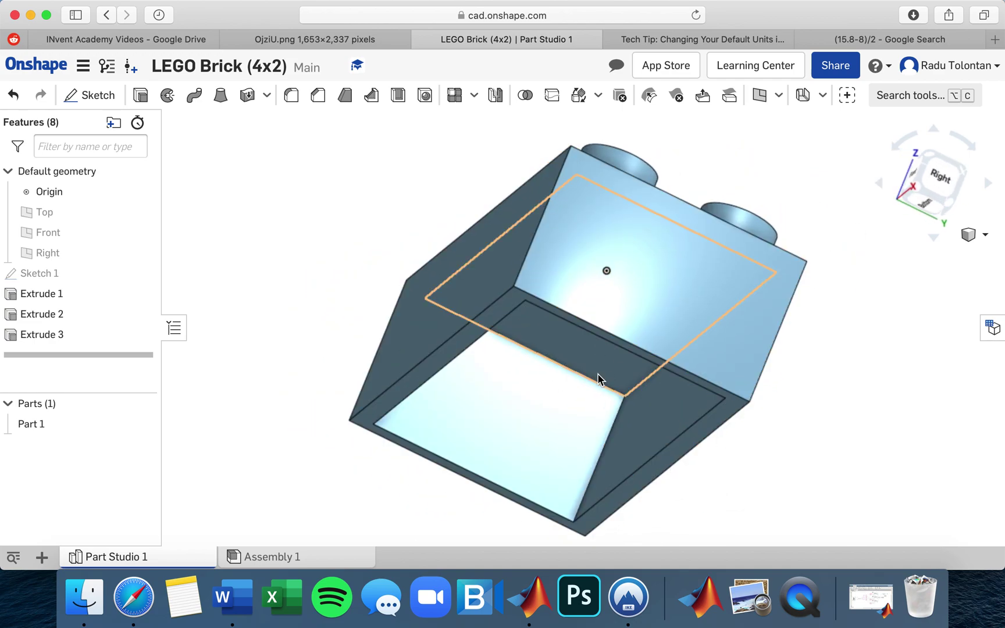
left_click(931, 159)
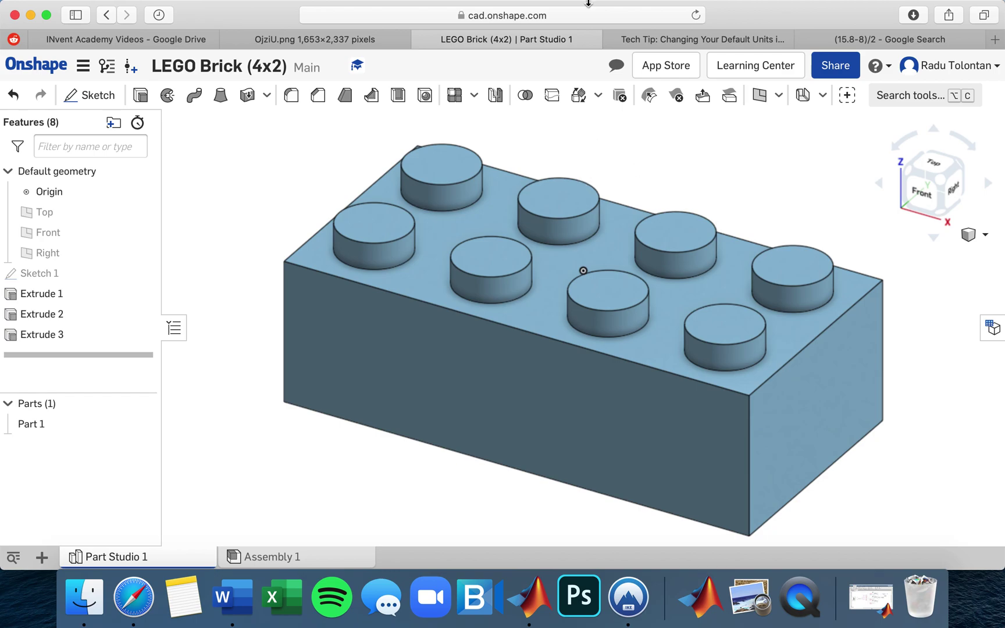
- Look up the underside view in the reference drawing for the small circles and tubes, and return to the Part Studio
left_click(326, 39)
scroll(366, 225, "down", 12)
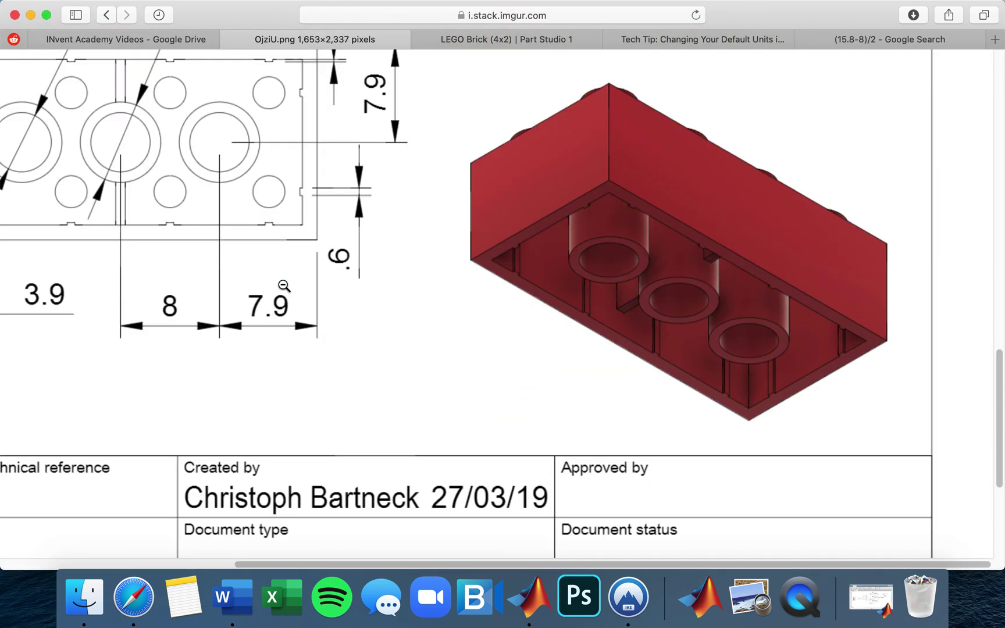
scroll(284, 286, "up", 10)
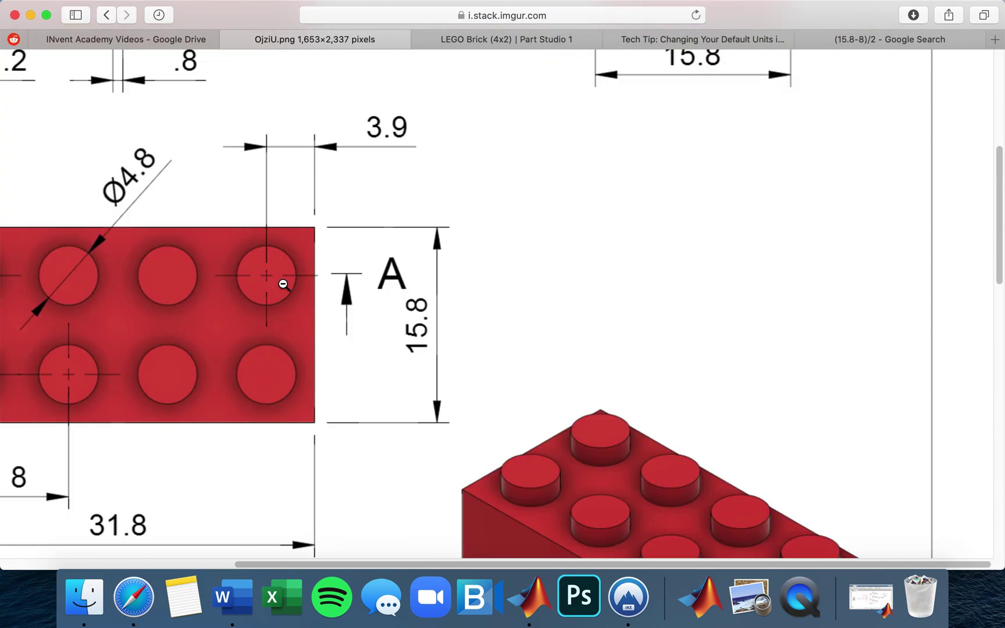
scroll(410, 343, "up", 5)
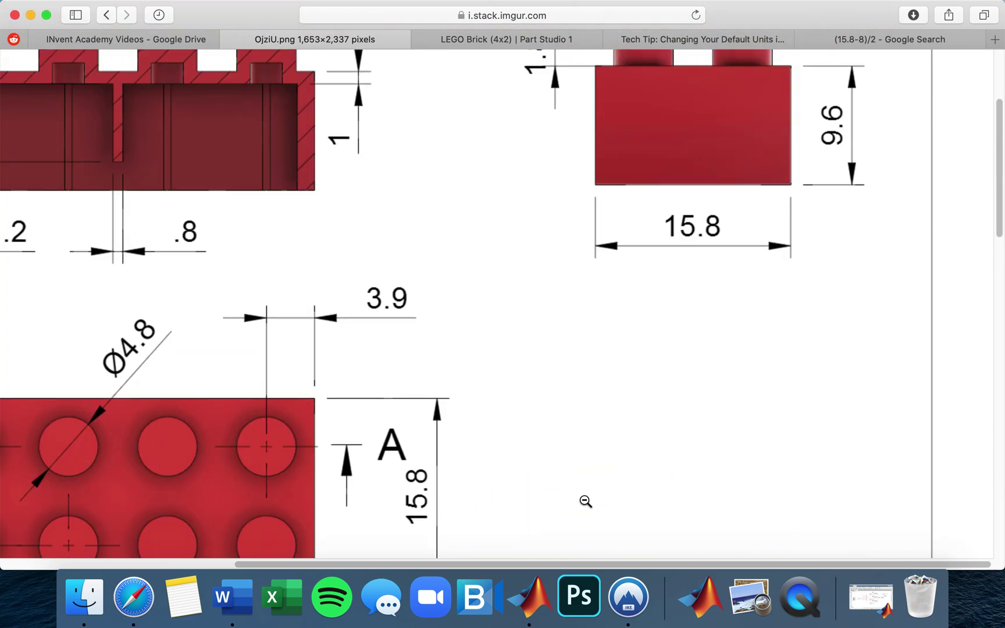
left_click_drag(628, 568, 438, 545)
scroll(428, 368, "down", 12)
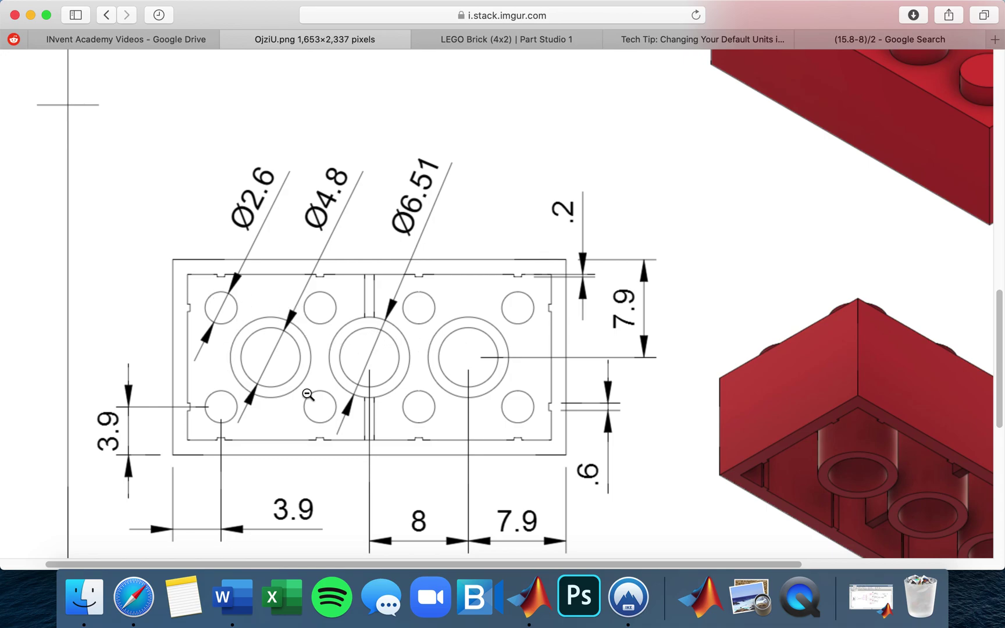
left_click(476, 39)
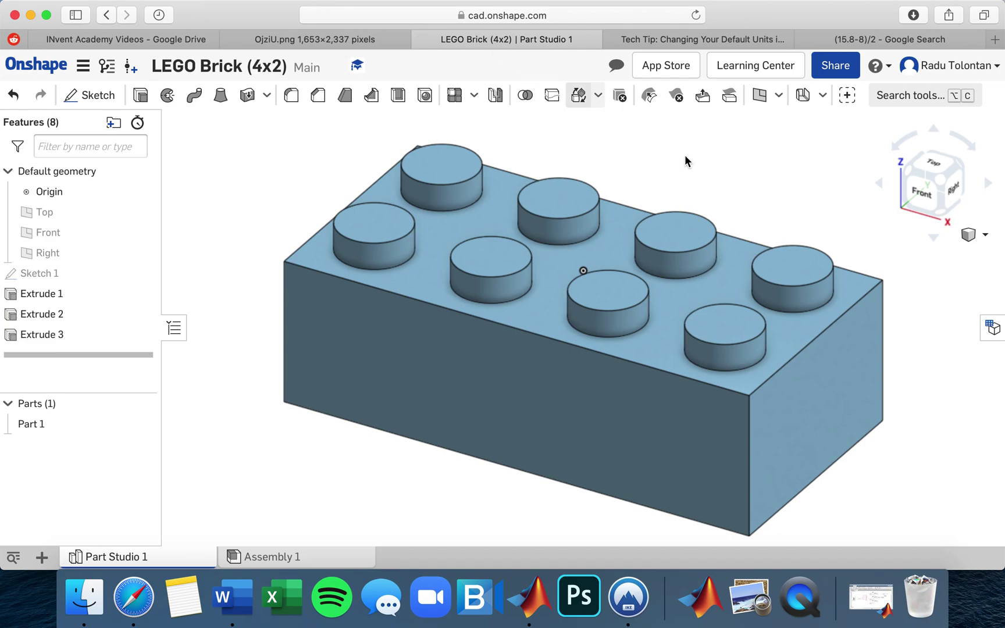
- Start a new sketch on the inner top face of the brick's hollow underside, checking the small circle's diameter in the reference drawing
left_click(943, 219)
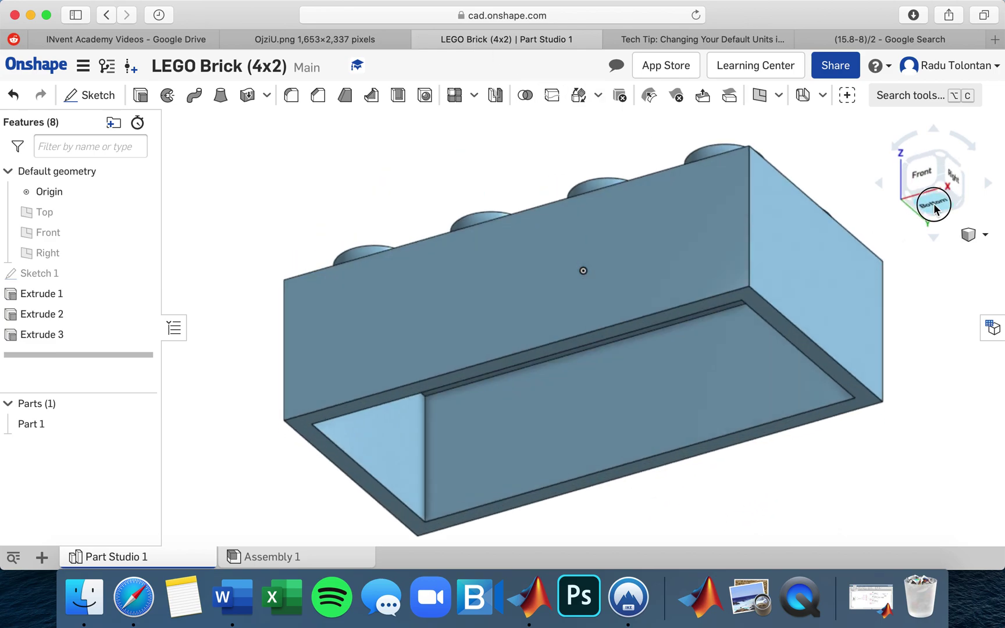
left_click(937, 210)
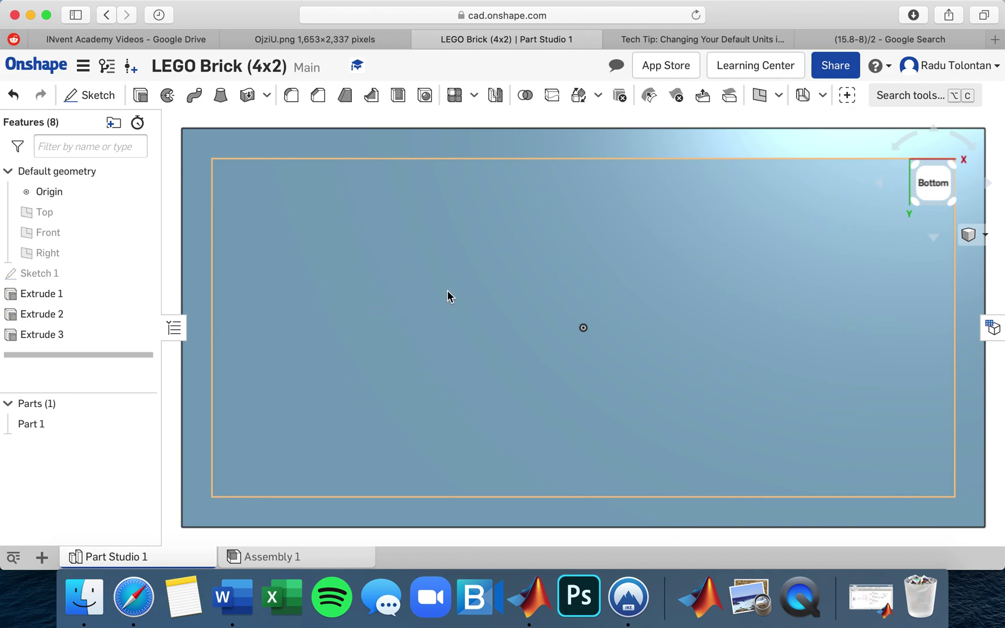
right_click(319, 246)
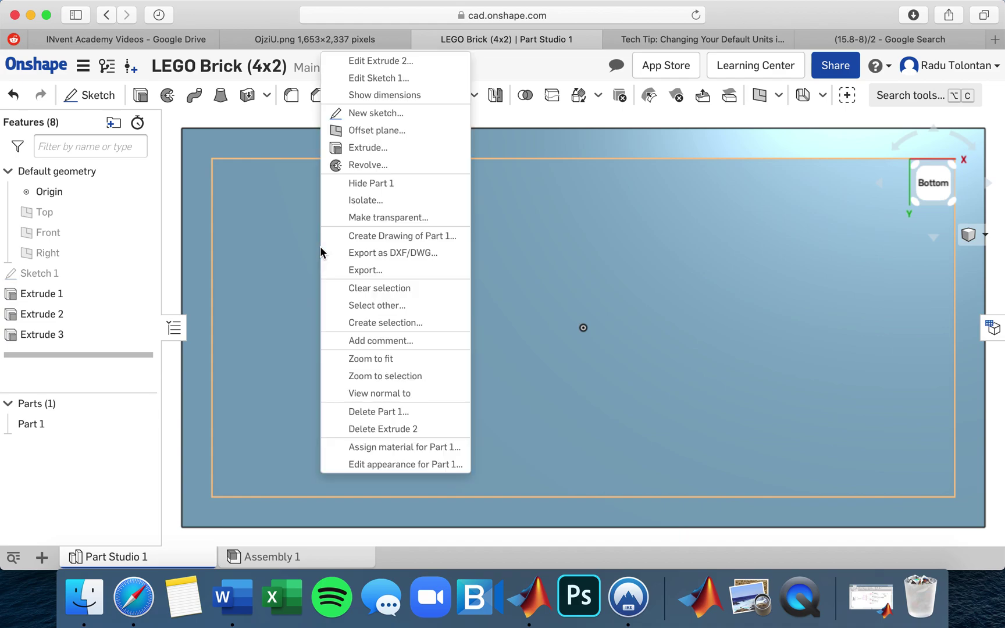
left_click(377, 113)
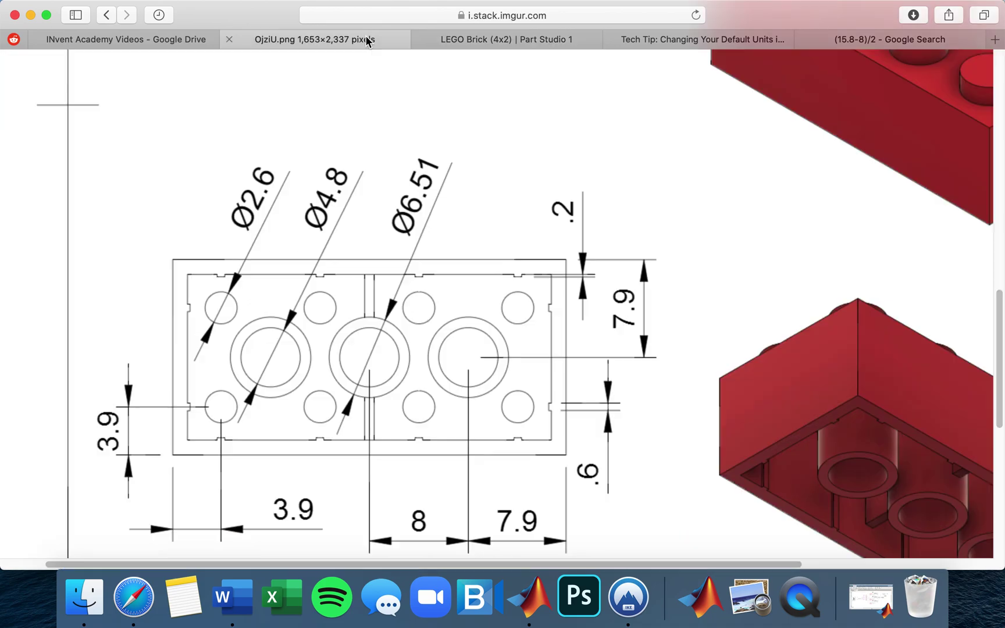
left_click(368, 38)
left_click(495, 39)
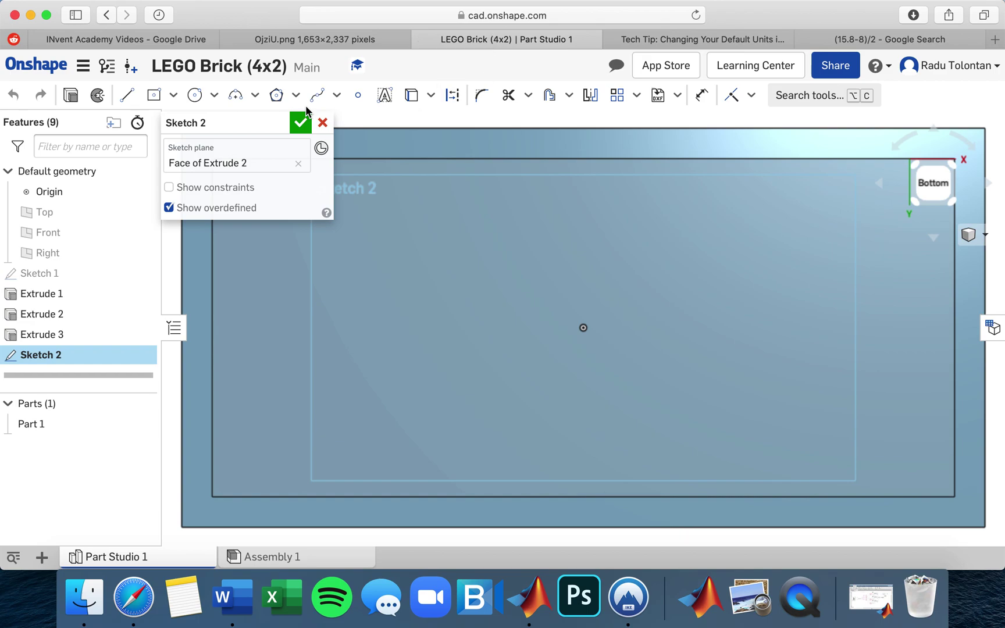
- Sketch a circle near the lower-left corner of the inner face and set its diameter to 2.6 mm
left_click(195, 95)
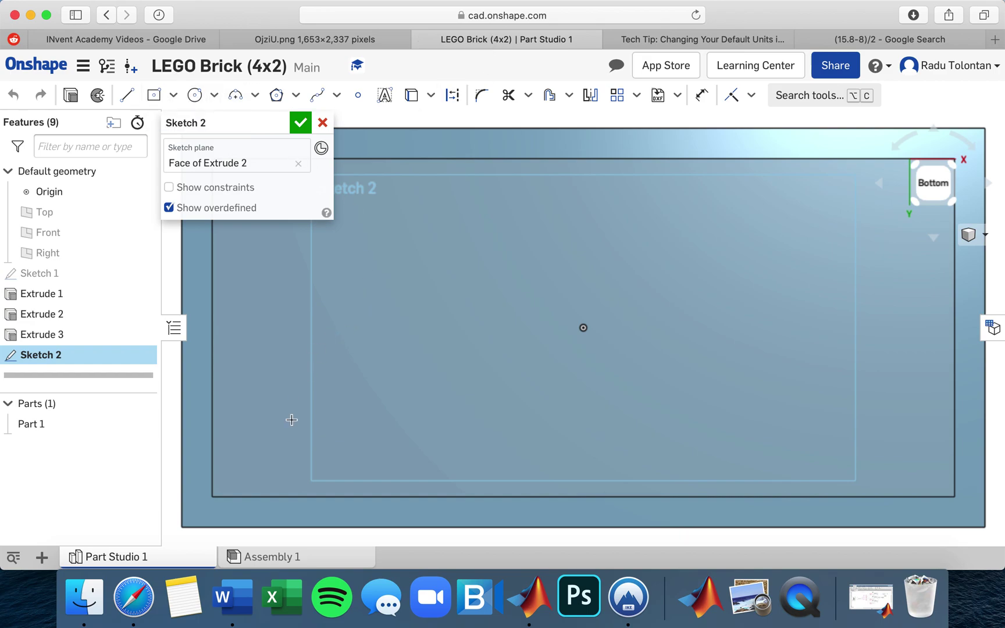
left_click(268, 448)
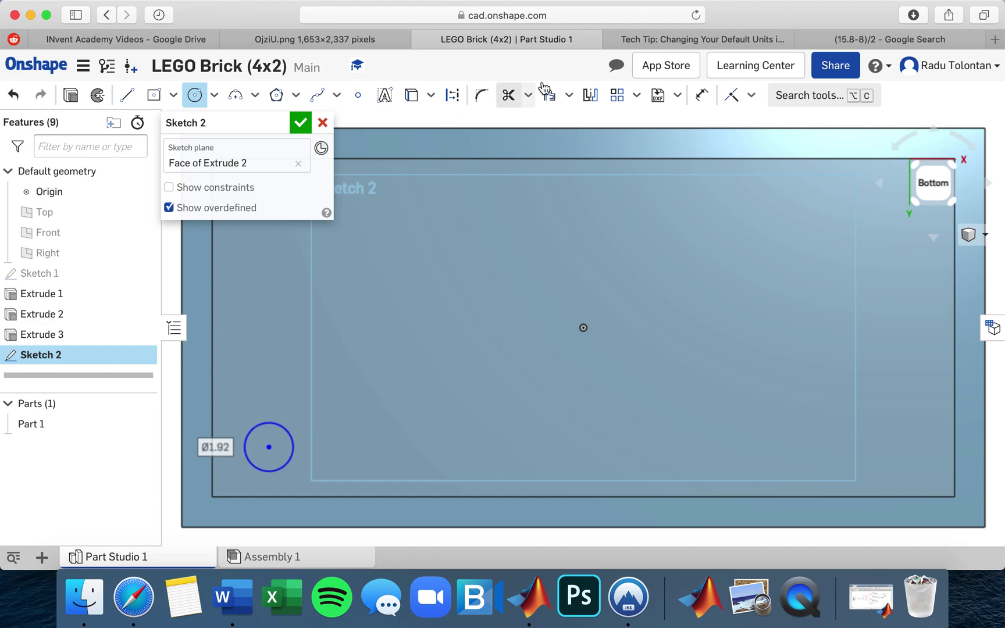
key("u")
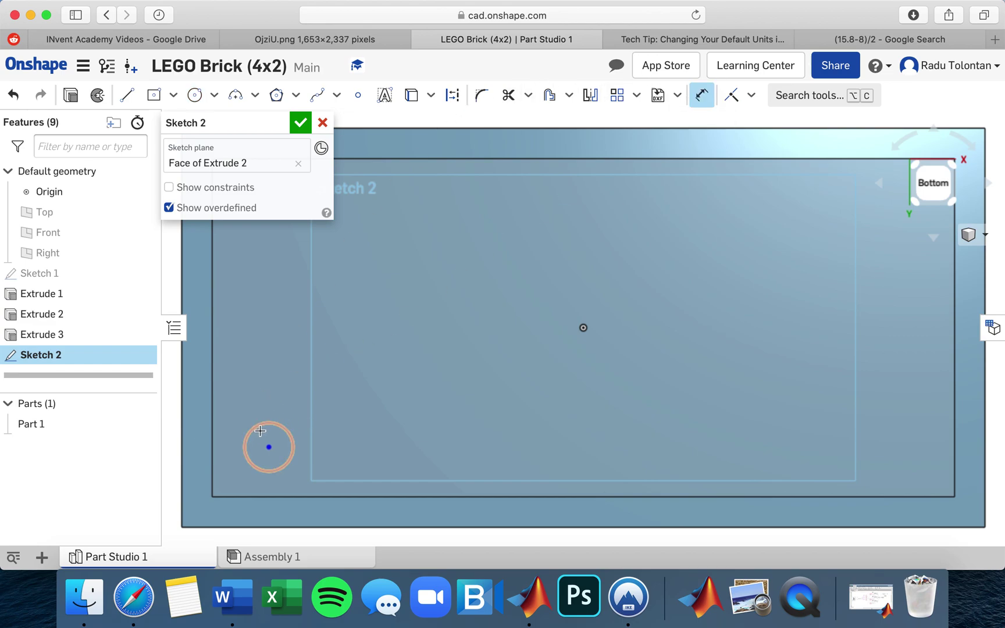
left_click(263, 427)
left_click(281, 383)
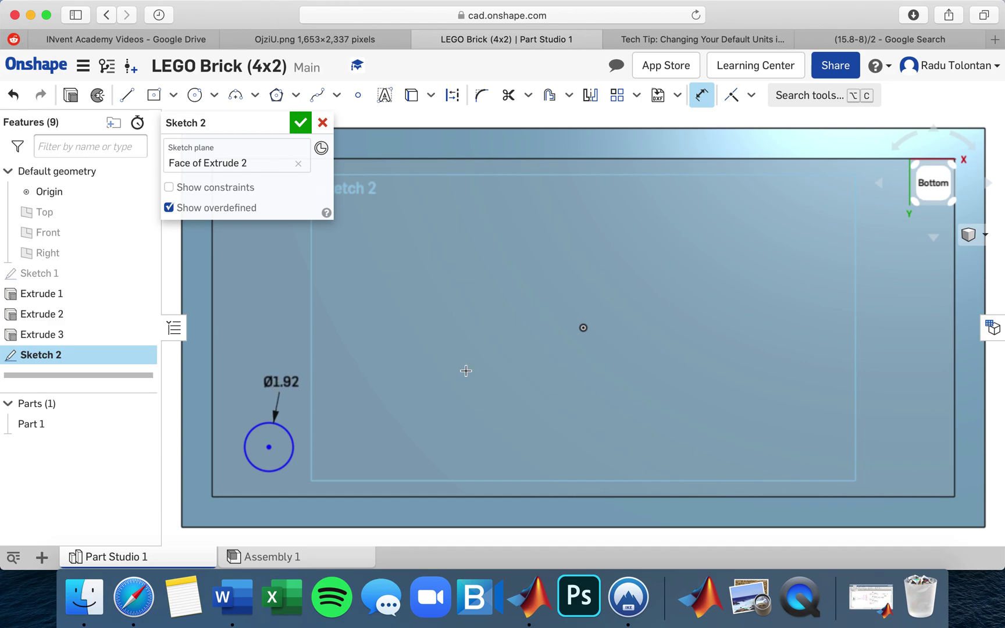
type("2")
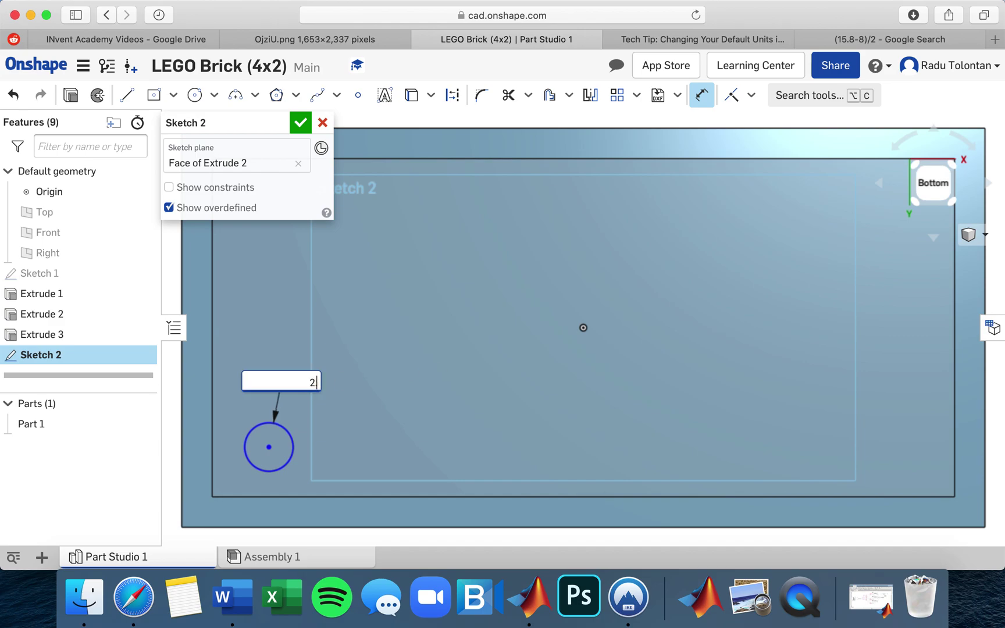
type(".6 mm")
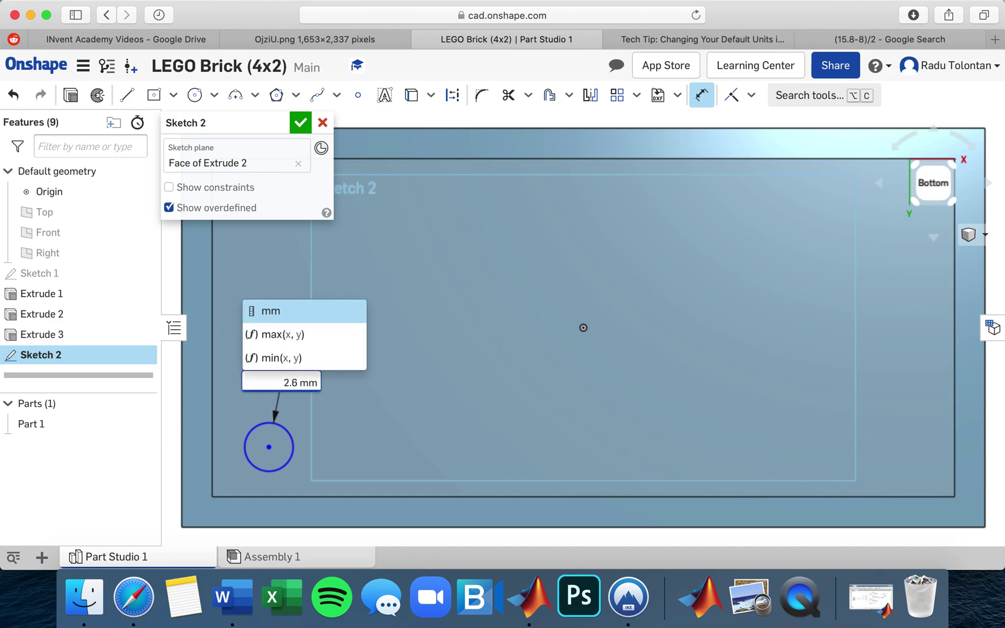
key("Return")
- Check the small circles' 3.9 positions, the stud section view and the 8 spacing in the reference drawing, and return to the Part Studio
left_click(344, 39)
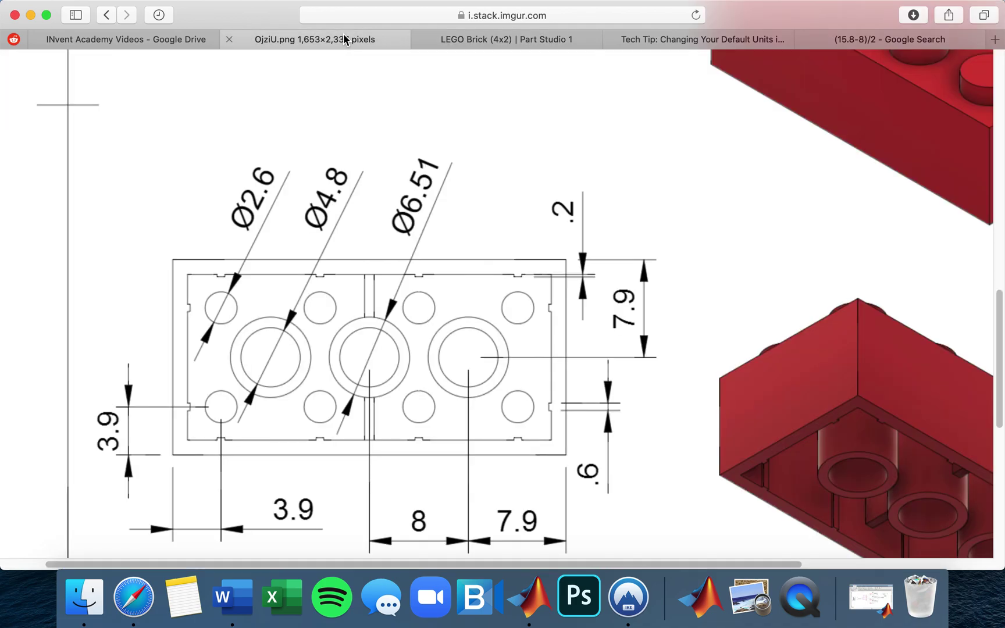
scroll(371, 316, "down", 3)
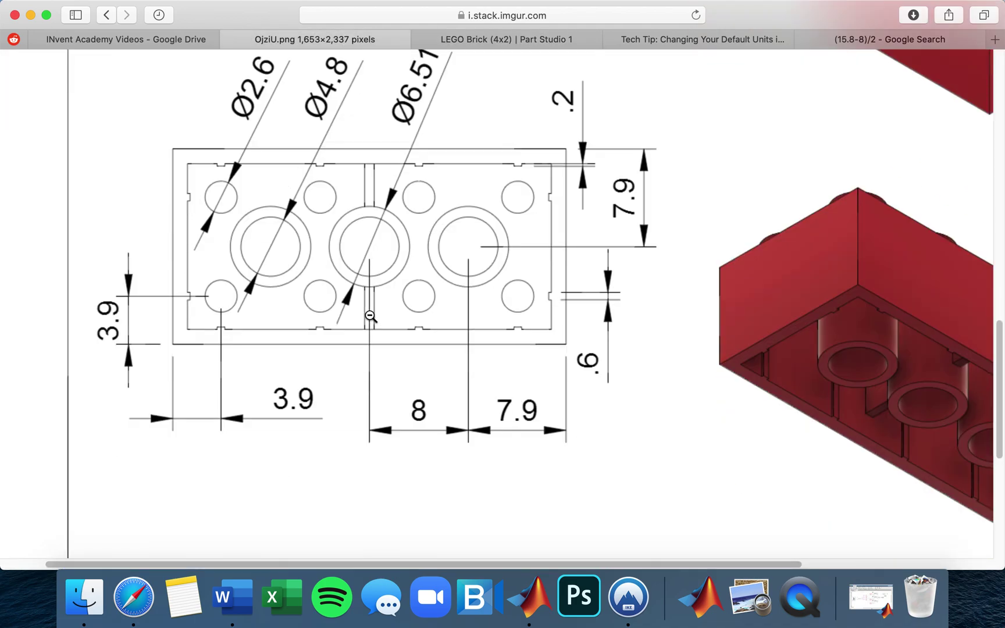
scroll(370, 316, "up", 3)
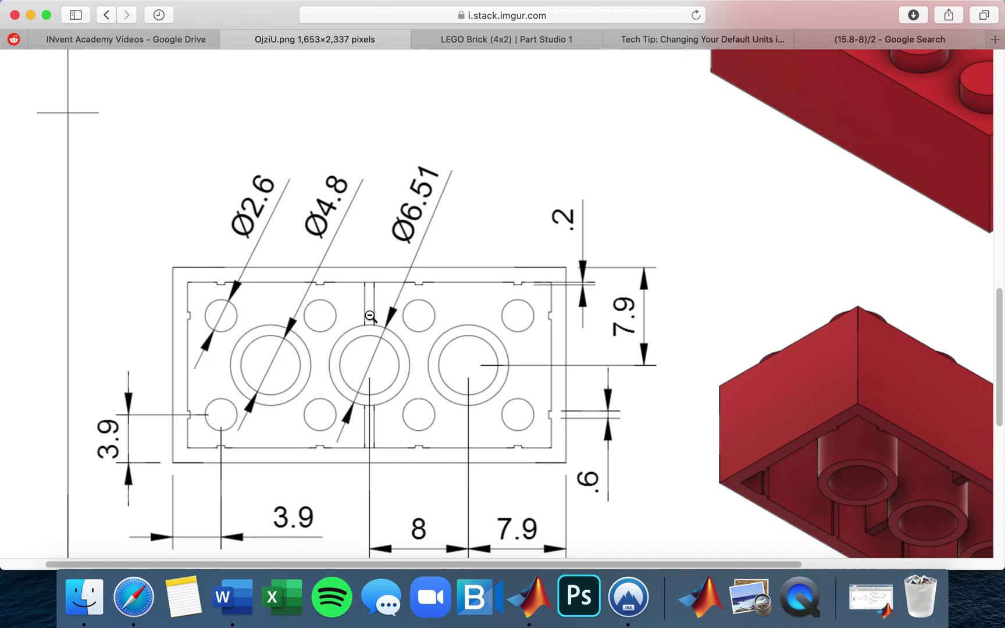
scroll(371, 316, "up", 10)
scroll(370, 317, "down", 3)
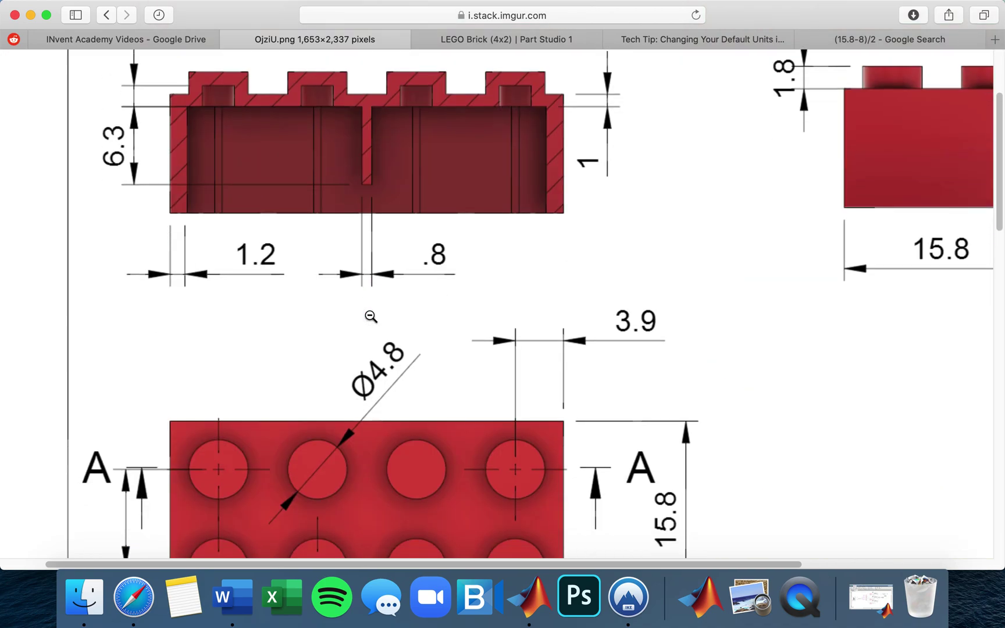
scroll(371, 317, "up", 1)
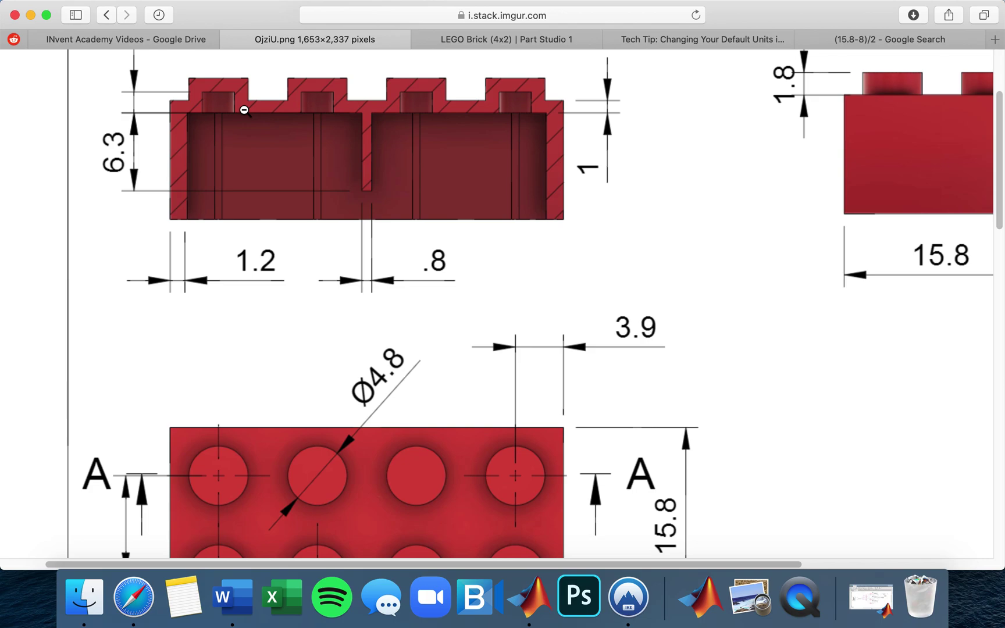
scroll(262, 420, "down", 5)
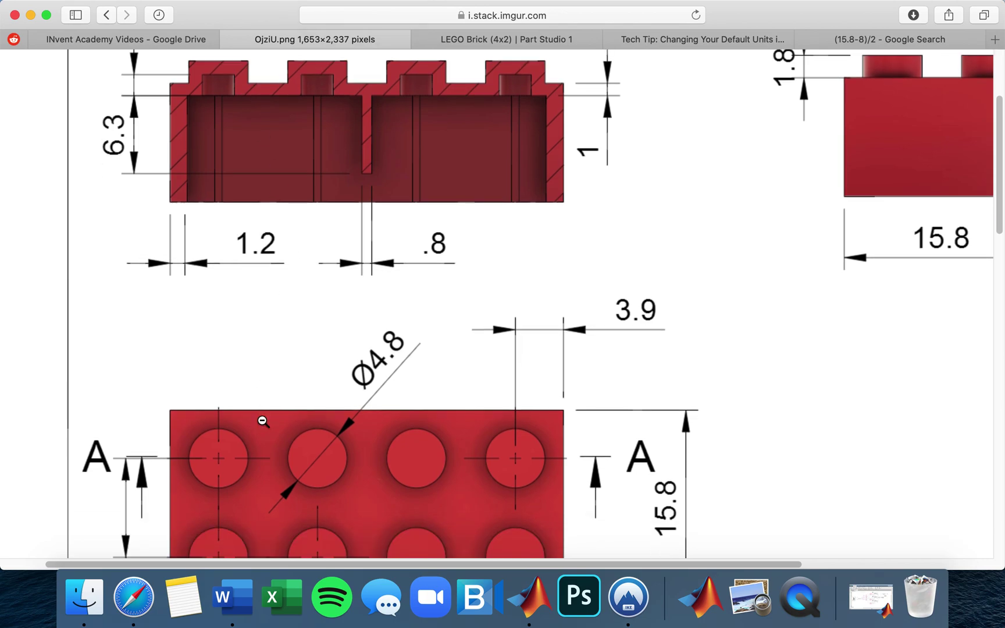
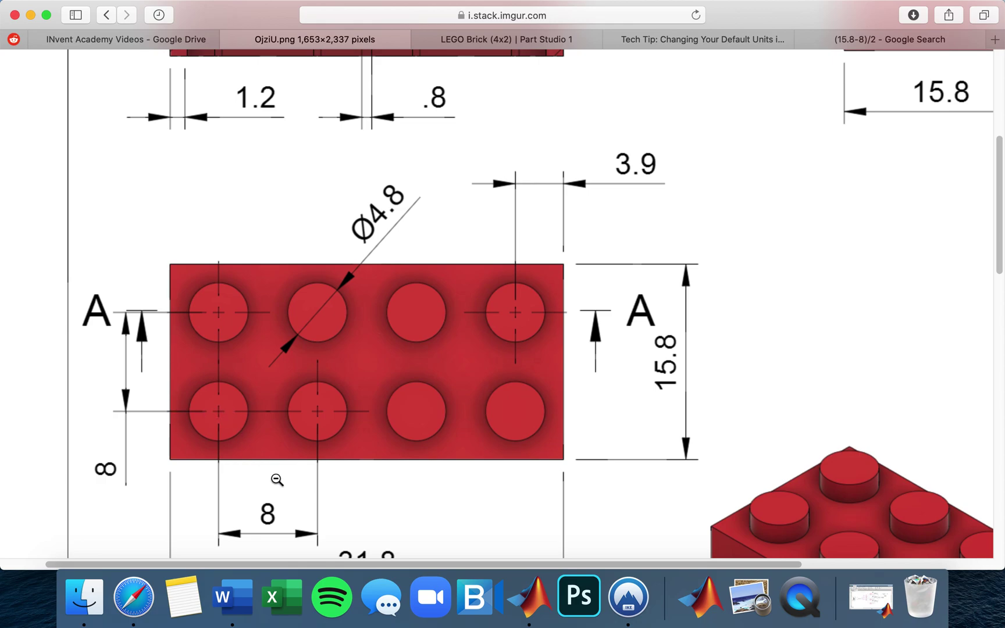
scroll(274, 477, "up", 5)
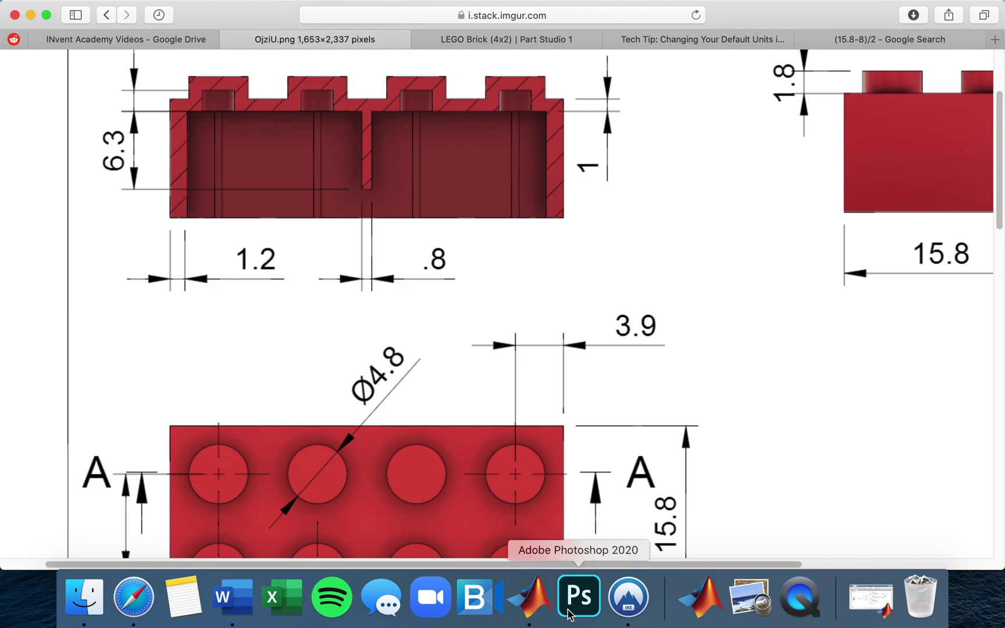
left_click(531, 608)
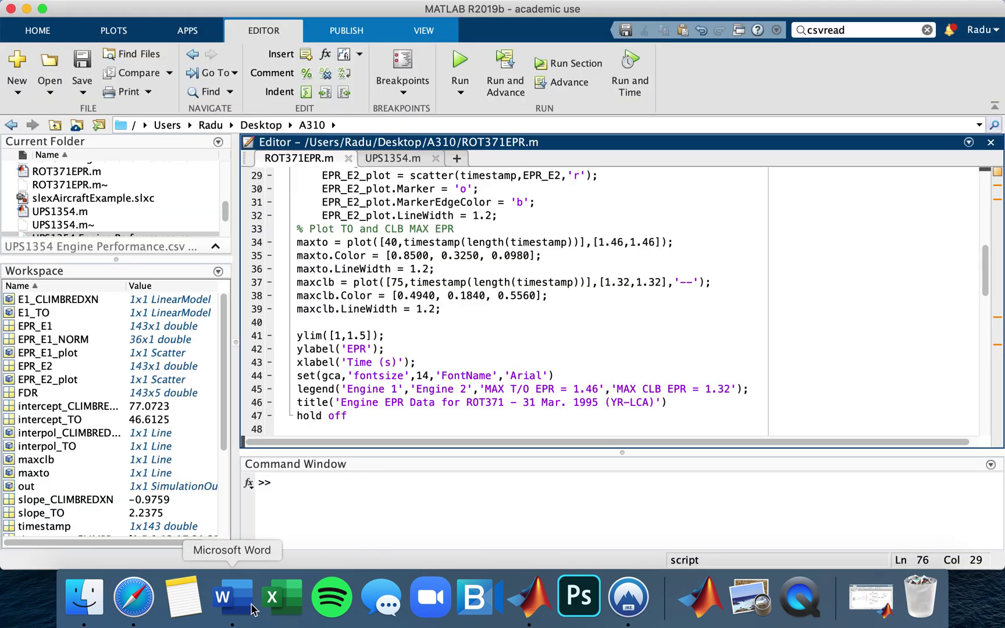
left_click(135, 605)
left_click(472, 42)
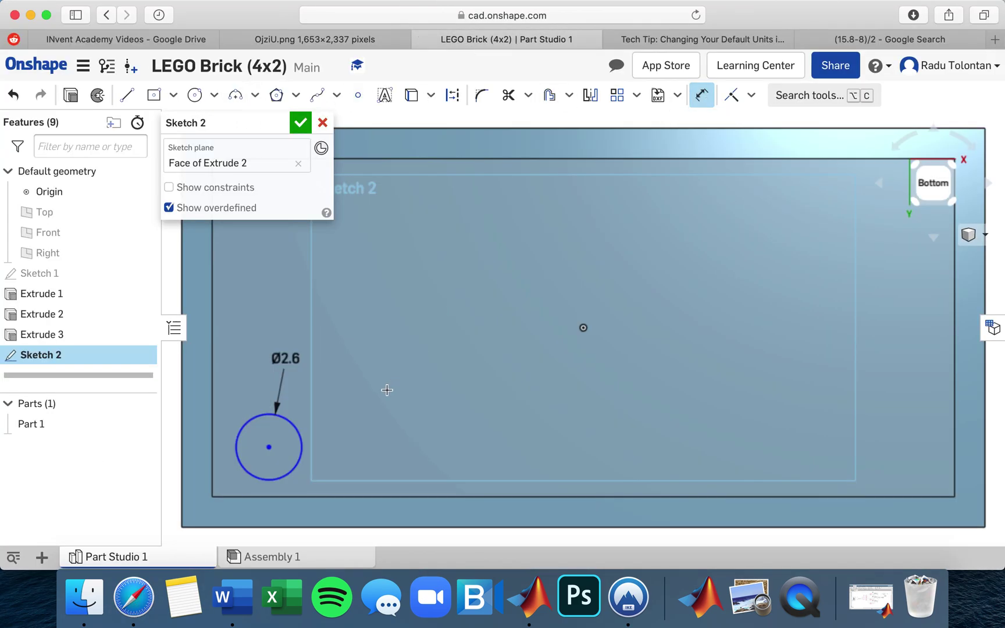
- Dimension the small circle's centre 3.9 mm from the brick's left outer edge
left_click(270, 446)
left_click(189, 439)
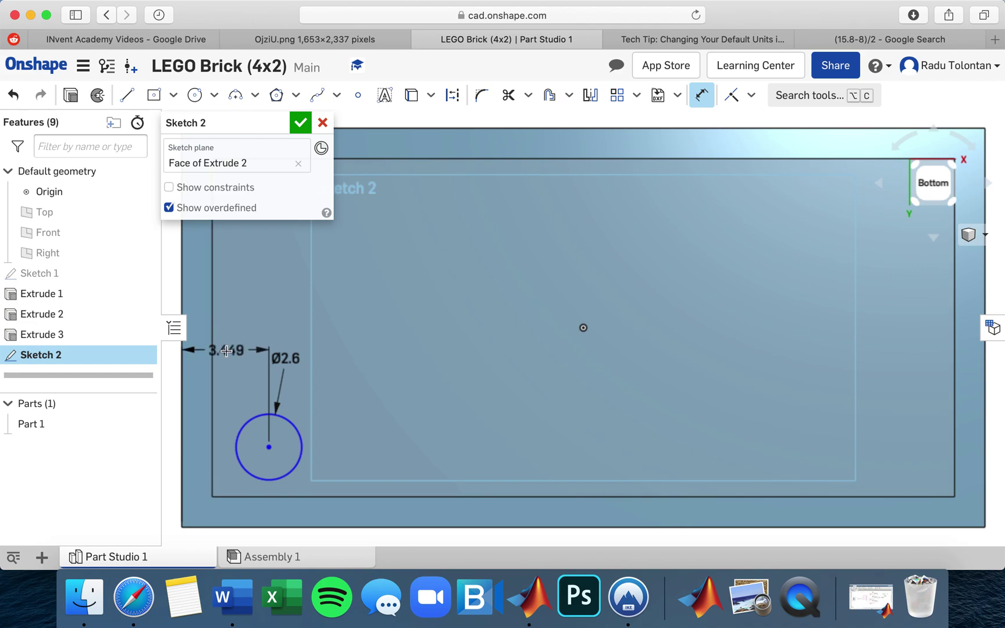
left_click(227, 350)
type("3.")
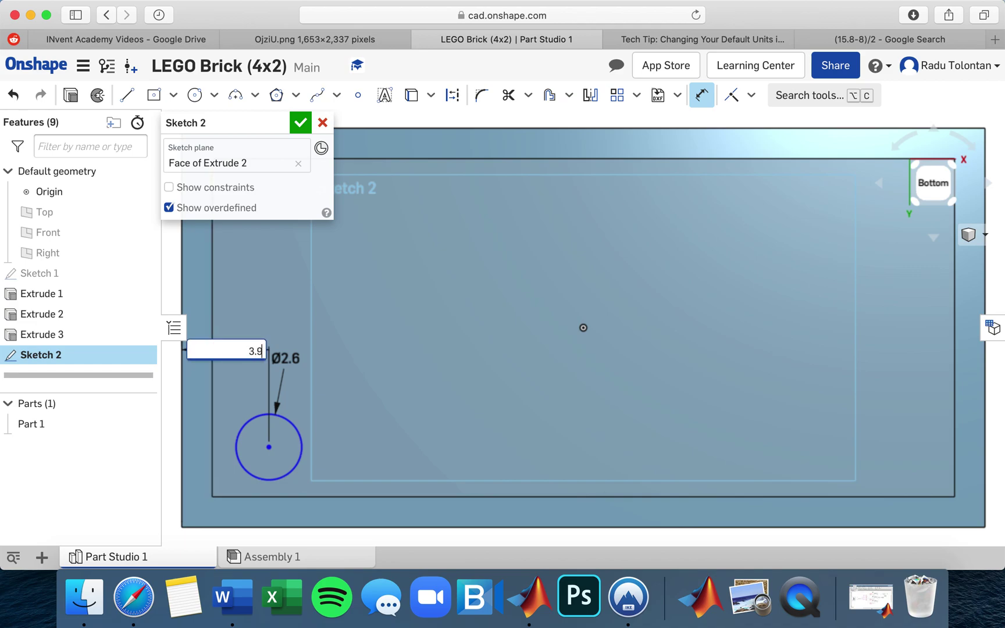
type("9")
key("Return")
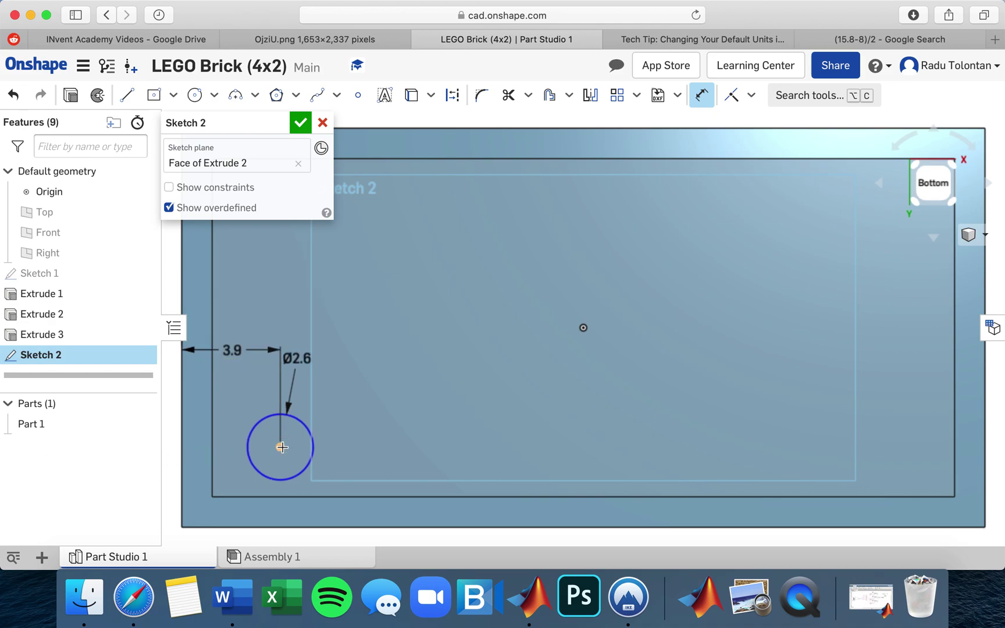
- Dimension the small circle's centre 3.9 mm from the brick's lower outer edge
left_click(258, 481)
left_click(232, 463)
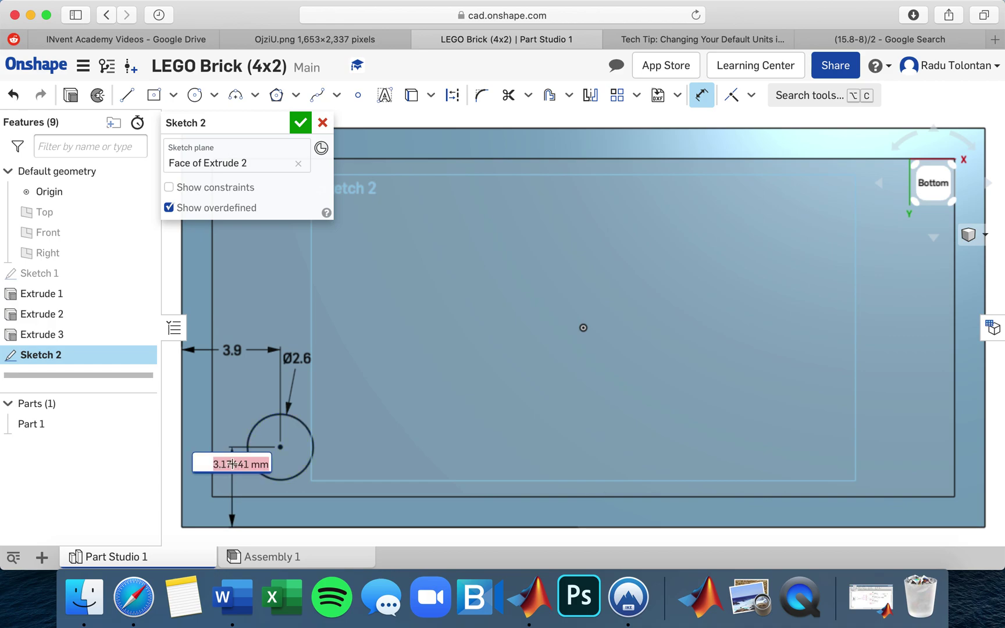
type("3.9 m")
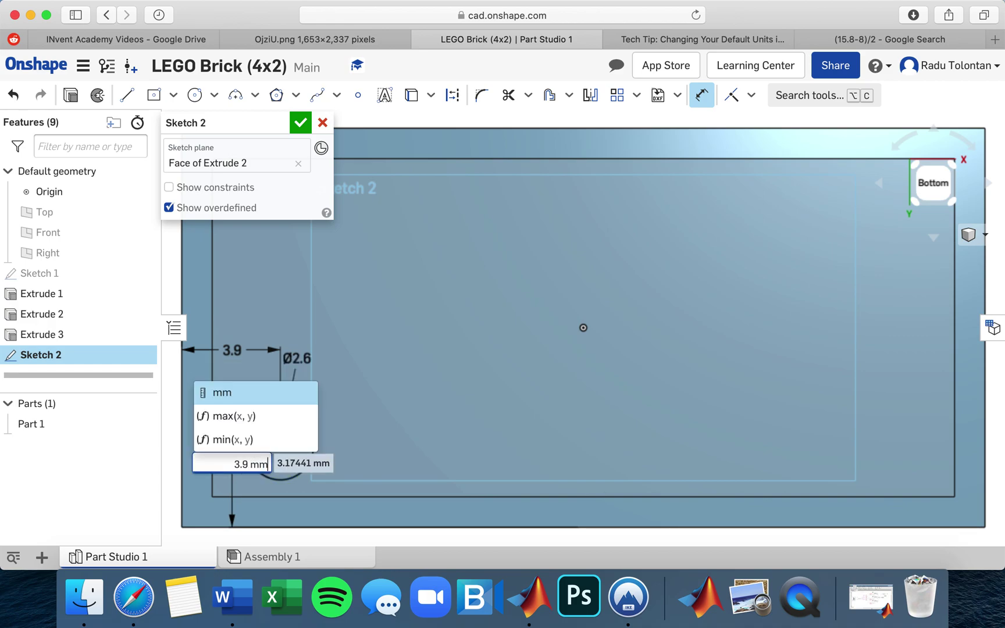
key("Escape")
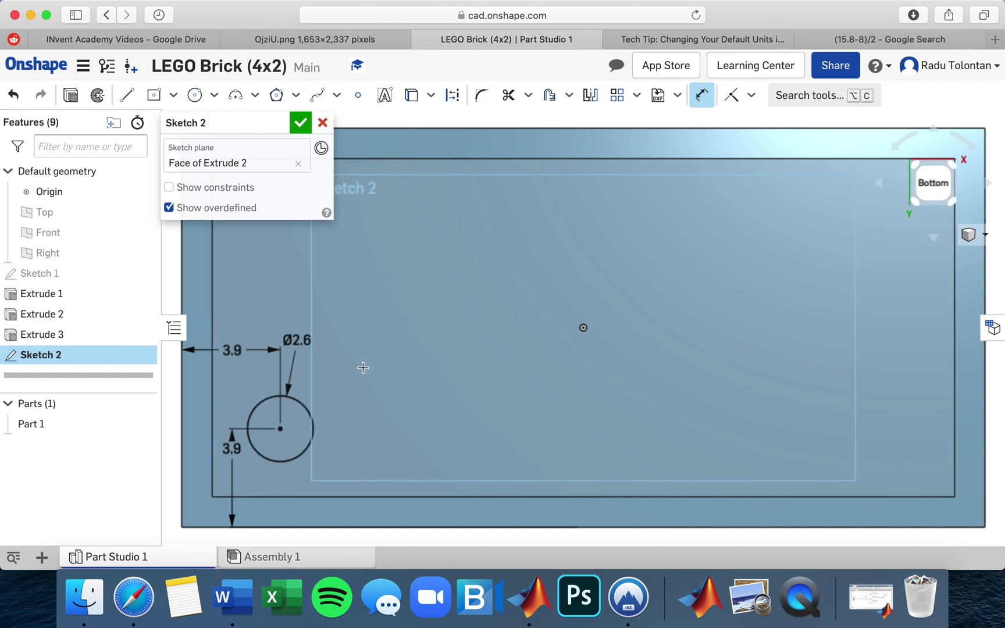
- Start a linear pattern of the 2.6 mm circle along the brick's length with 4 instances spaced 8 mm apart
scroll(503, 323, "down", 6)
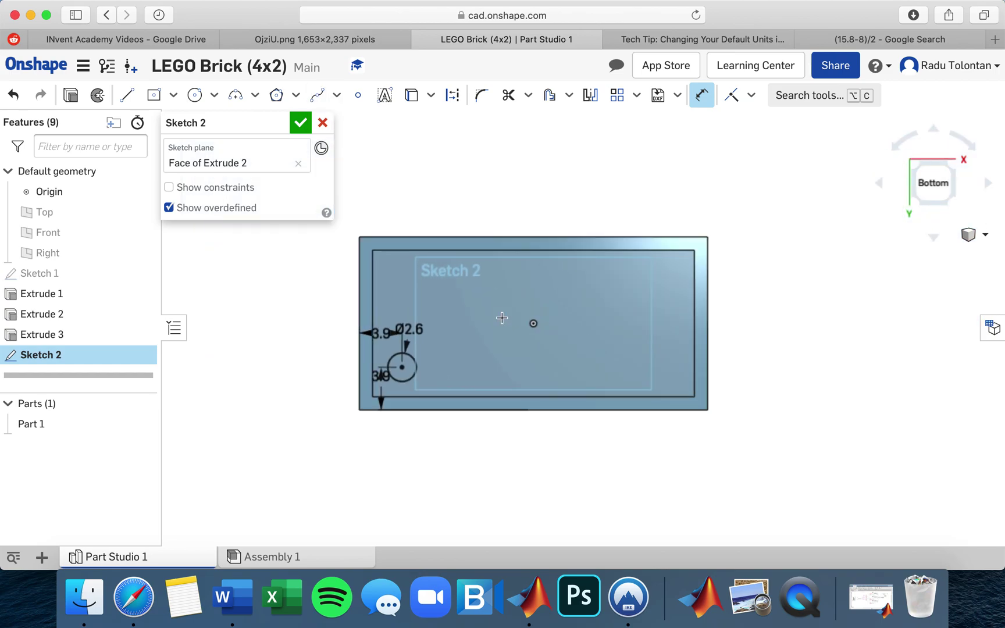
scroll(599, 263, "up", 3)
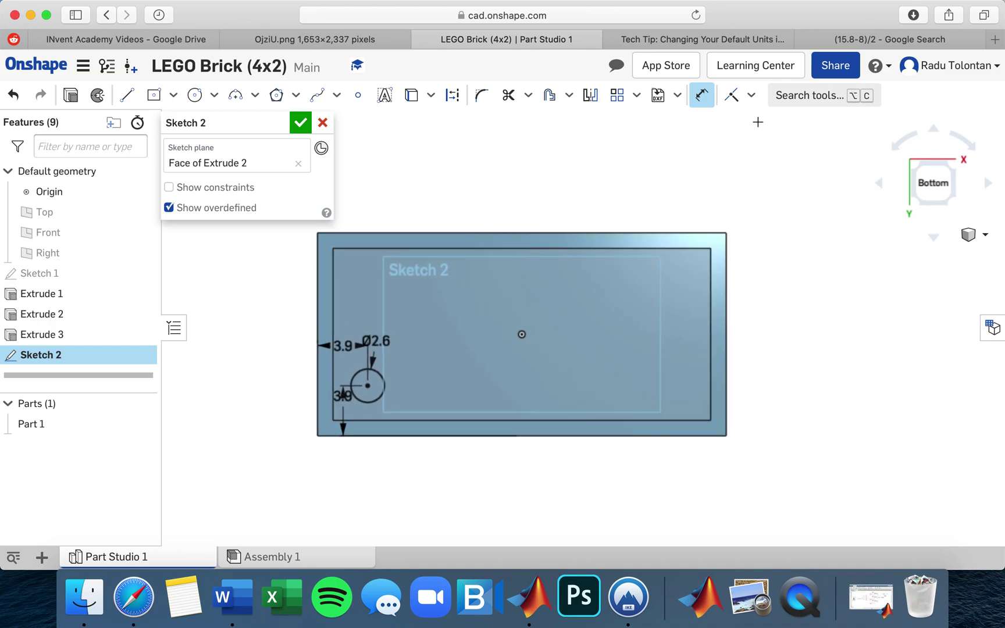
left_click(702, 97)
left_click(618, 99)
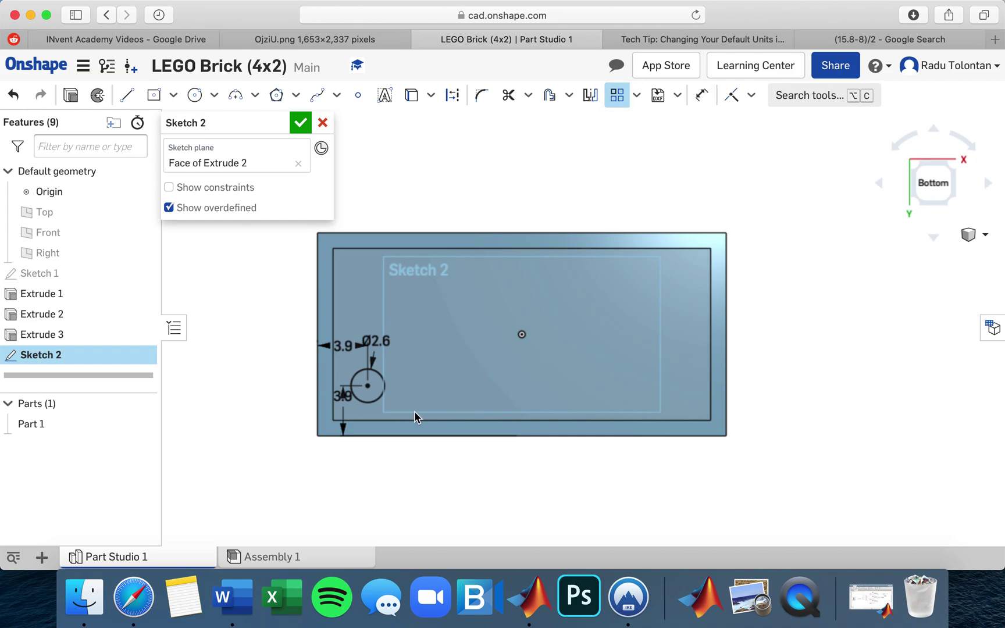
left_click(370, 395)
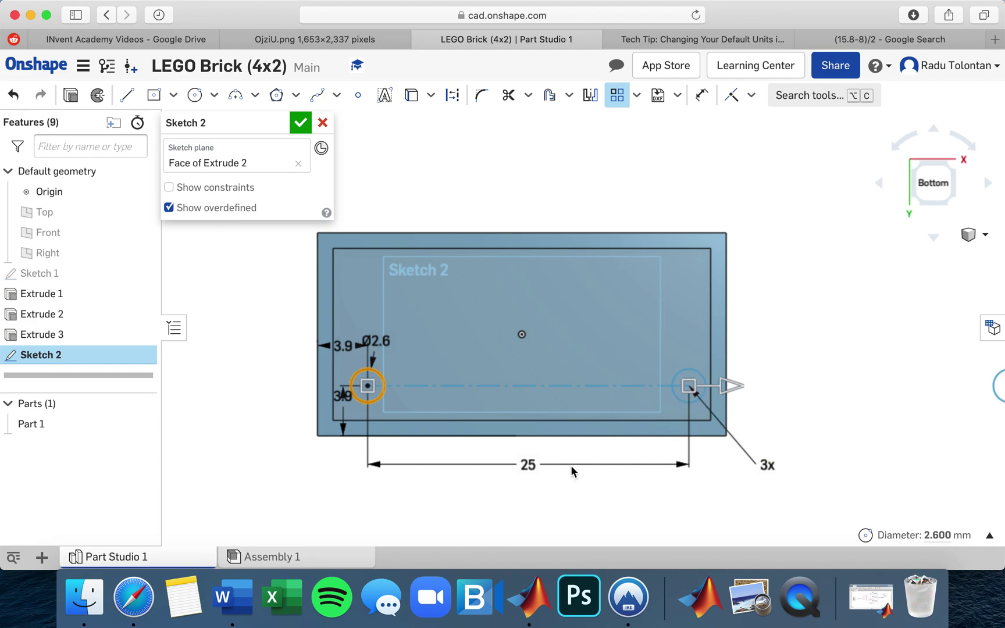
left_click(529, 464)
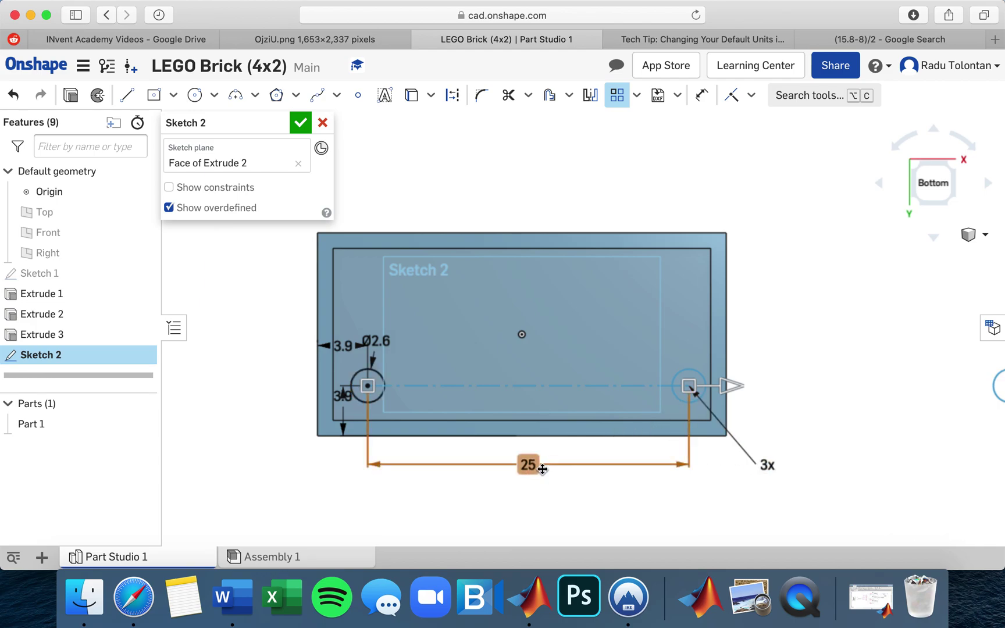
double_click(617, 464)
type("8 mm")
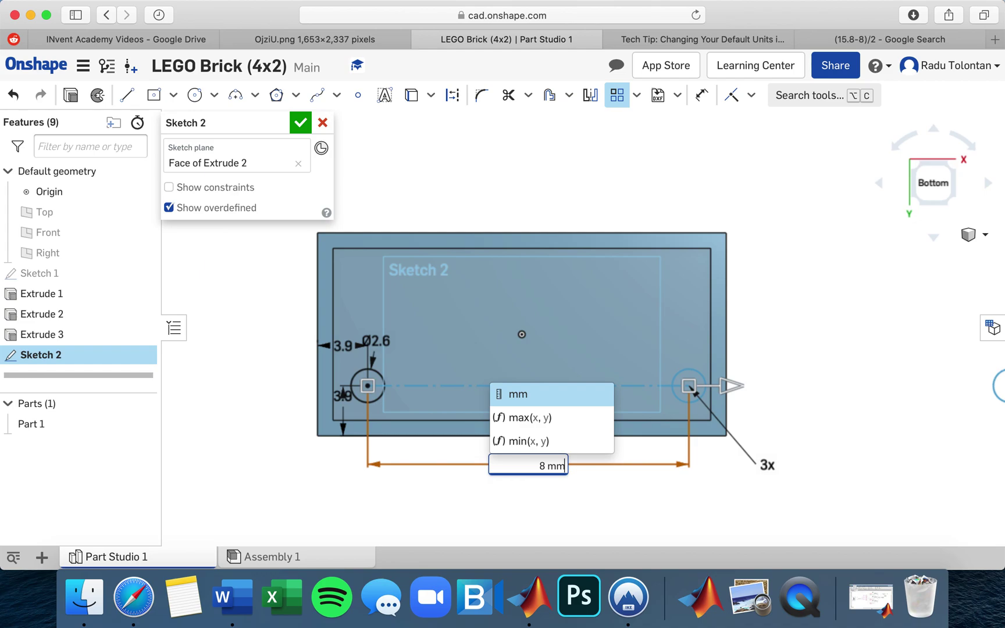
key("Return")
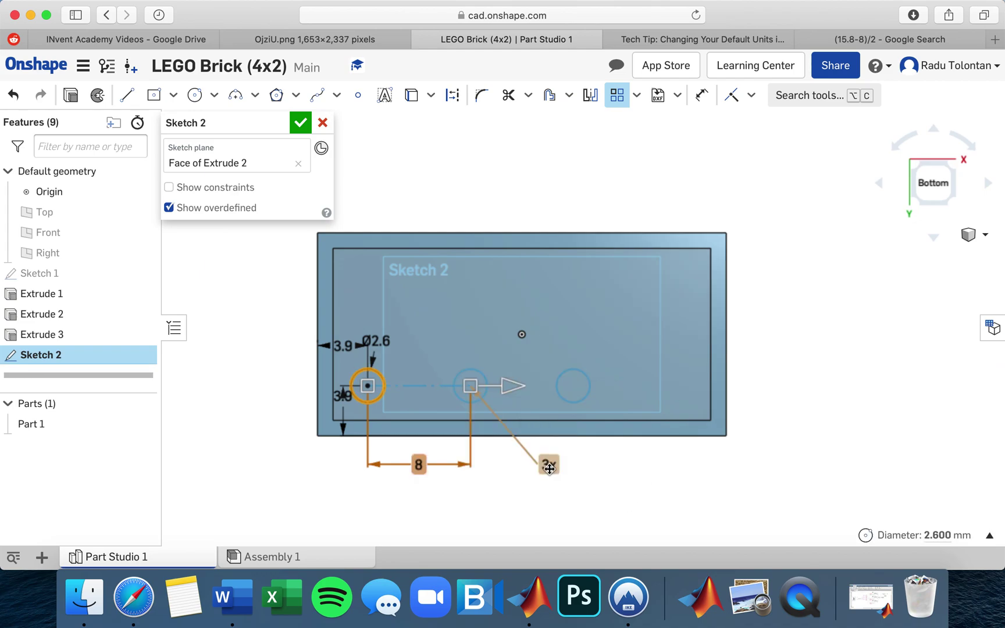
double_click(548, 465)
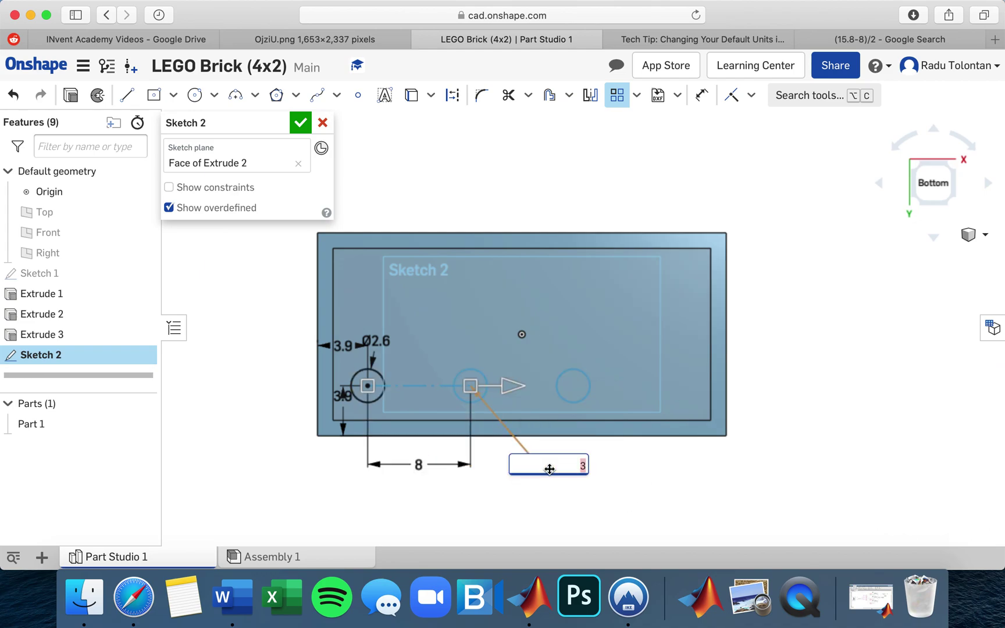
key("Return")
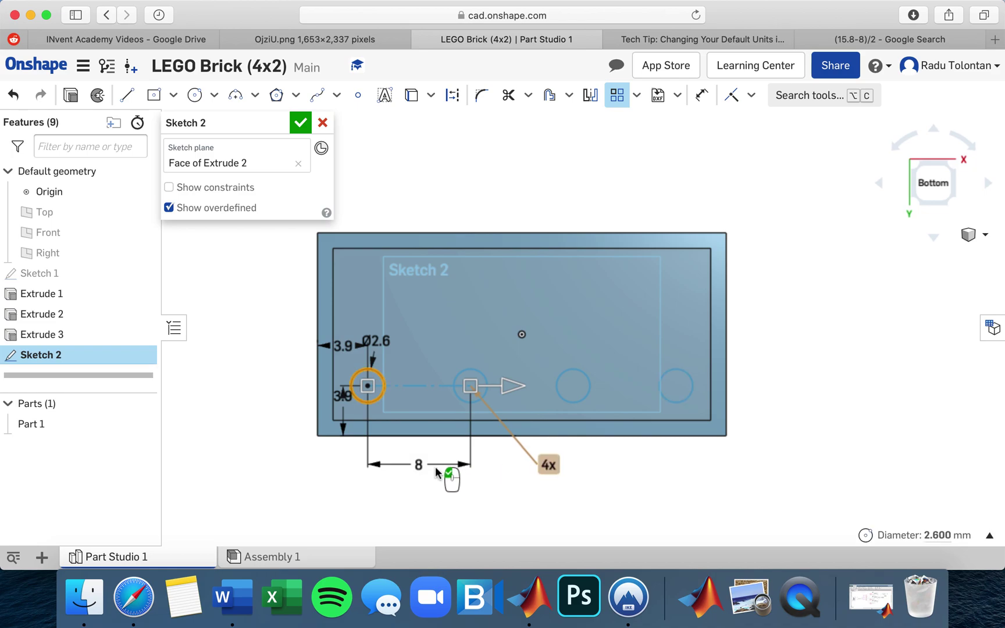
- Set the pattern's second direction across the brick's width to 2 instances spaced 8 mm apart and complete the pattern
scroll(394, 350, "down", 3)
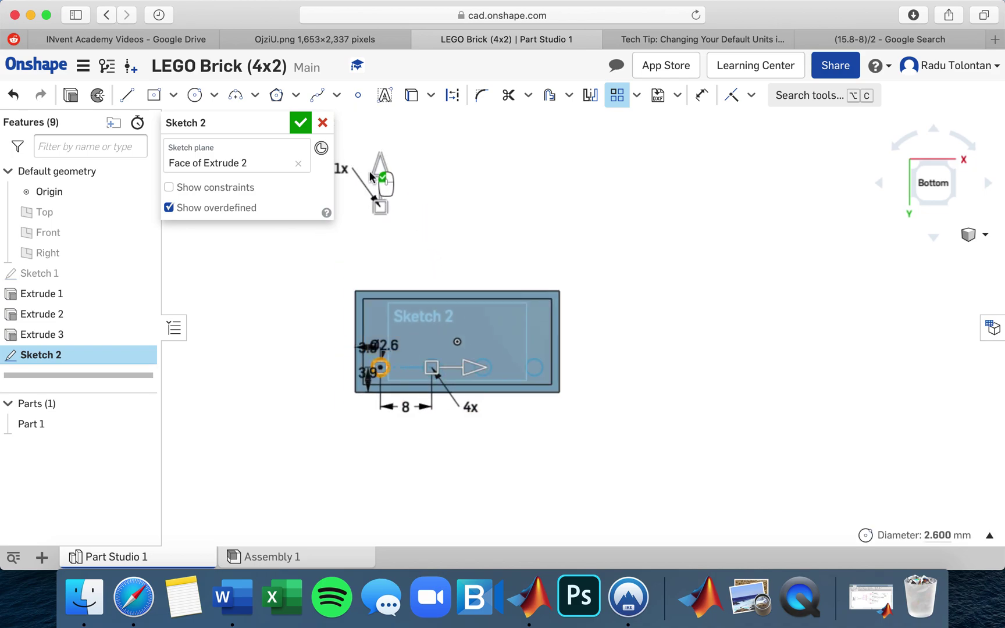
double_click(348, 169)
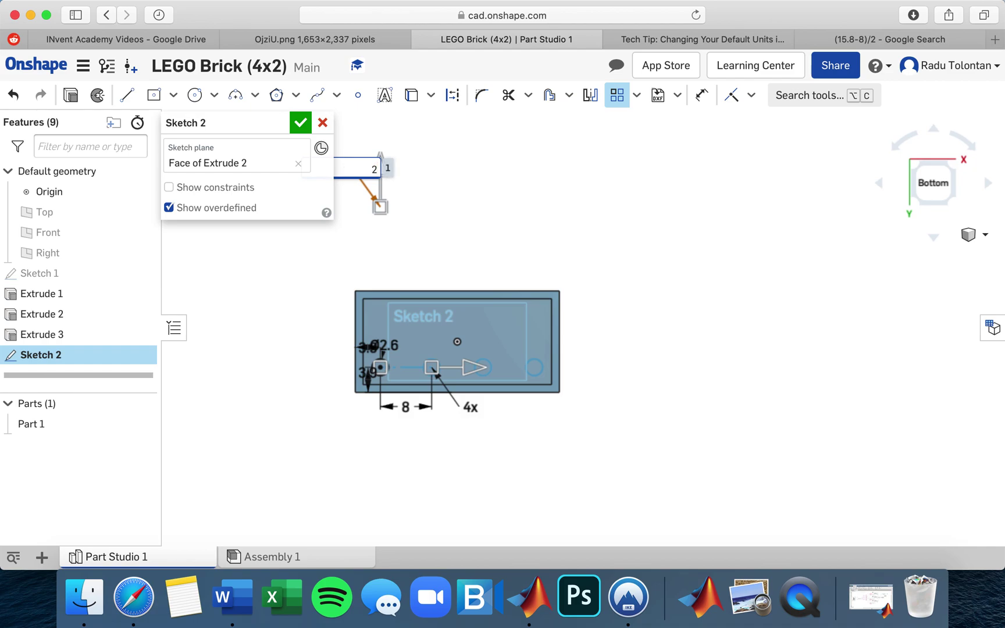
key("Return")
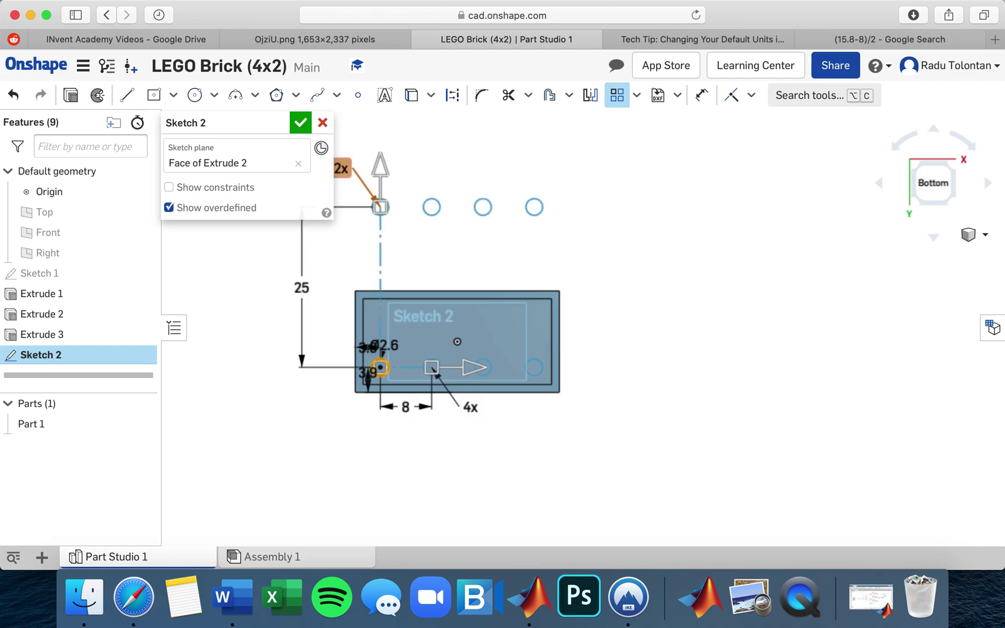
double_click(310, 289)
type("8")
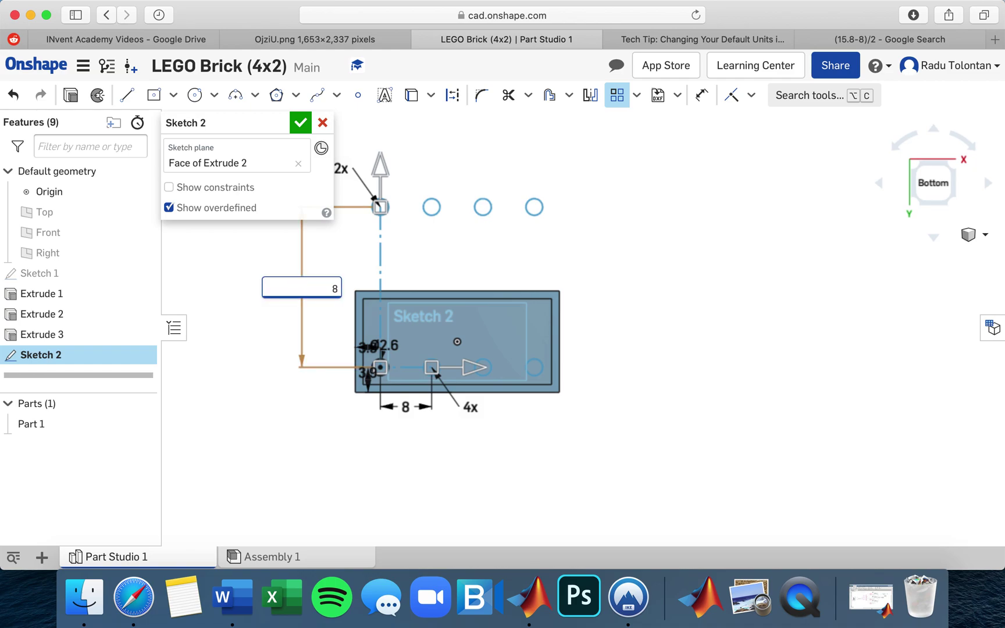
type("mm")
key("Return")
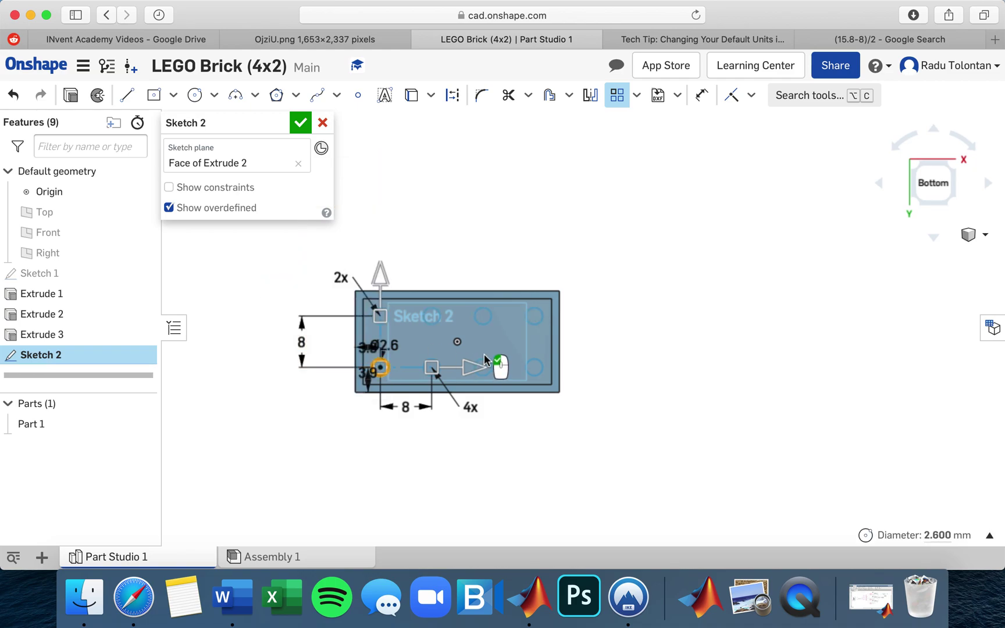
scroll(492, 352, "up", 3)
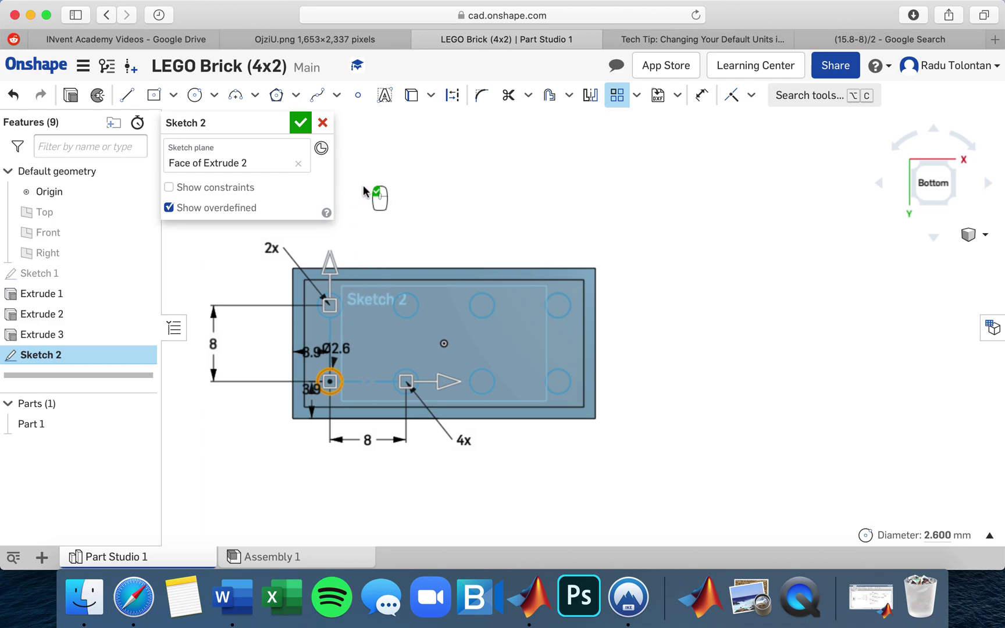
left_click(411, 204)
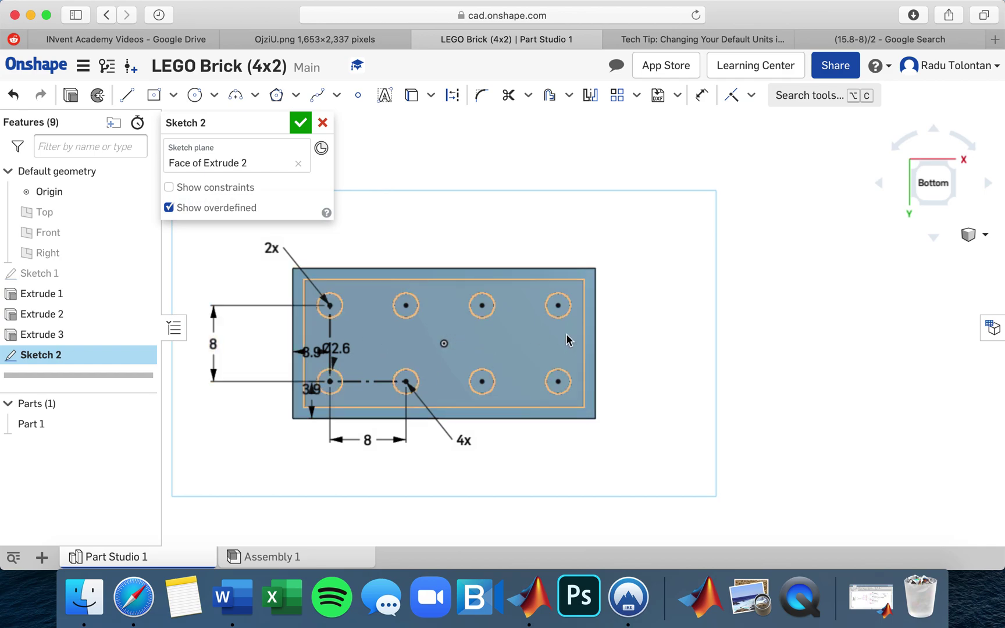
- Finish the sketch of the eight circles and show the brick's underside in an angled view
scroll(568, 341, "up", 1)
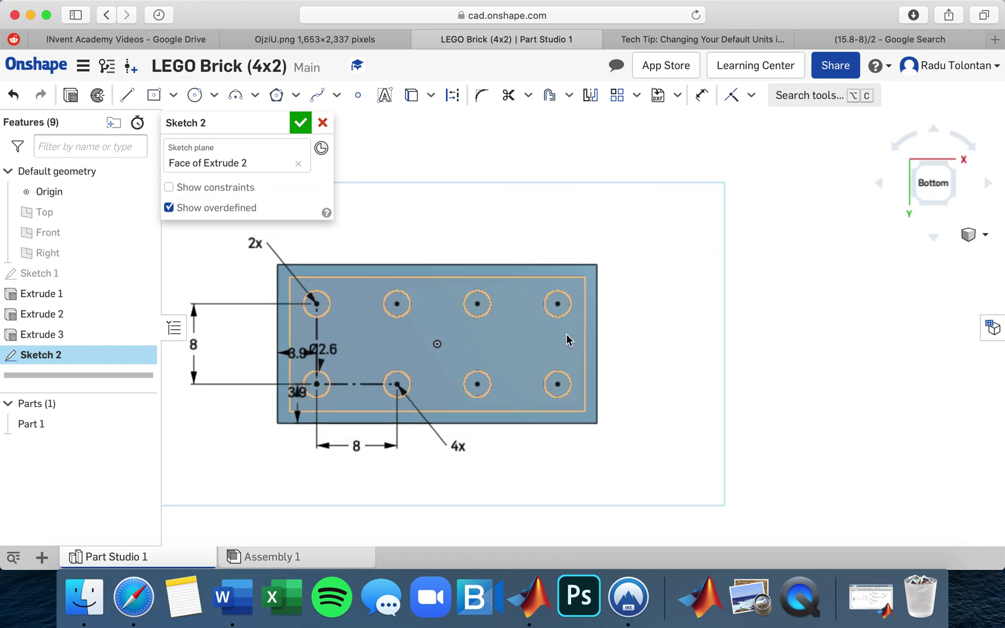
left_click(301, 123)
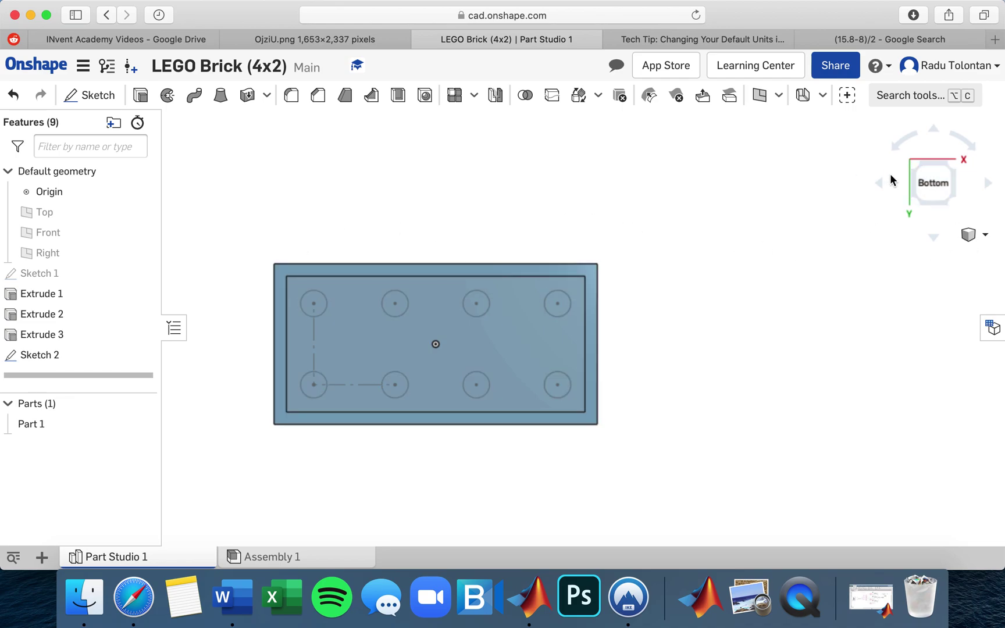
left_click(913, 166)
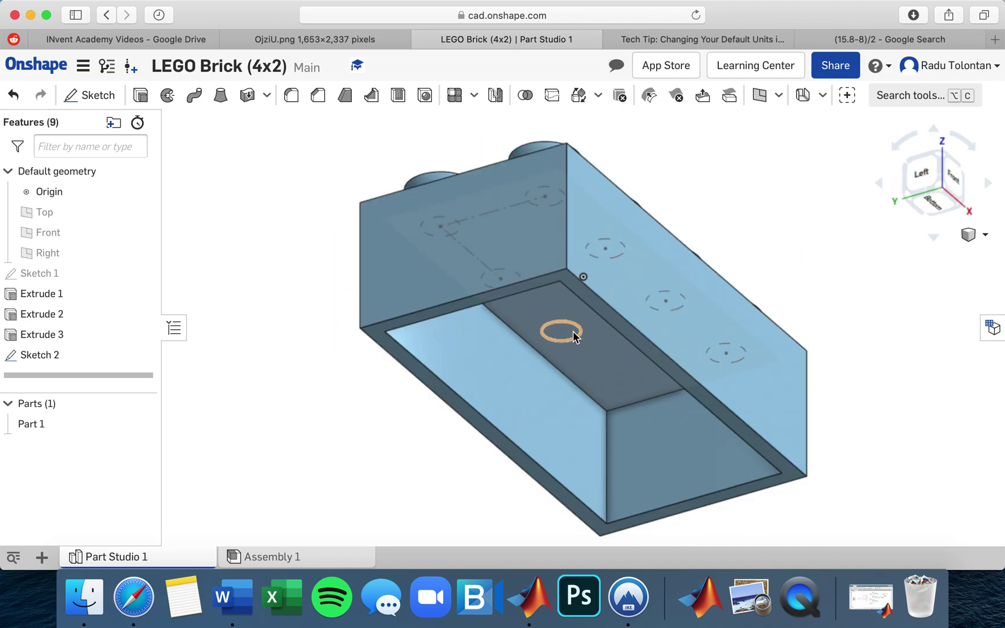
- Look up the stud recess depth in section A-A of the reference drawing and return to the Onshape part studio
left_click(359, 42)
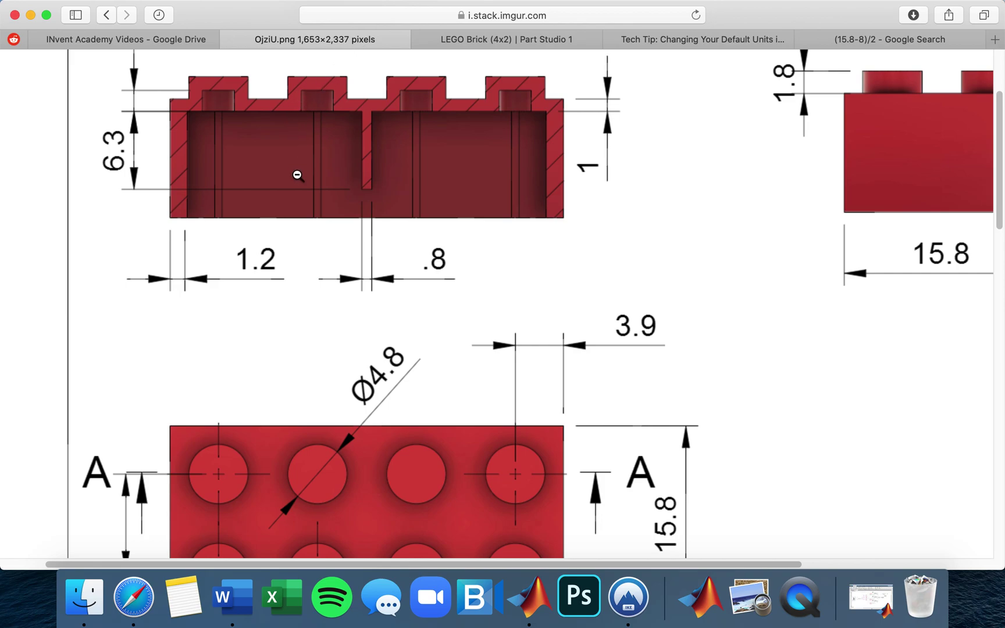
scroll(344, 144, "up", 4)
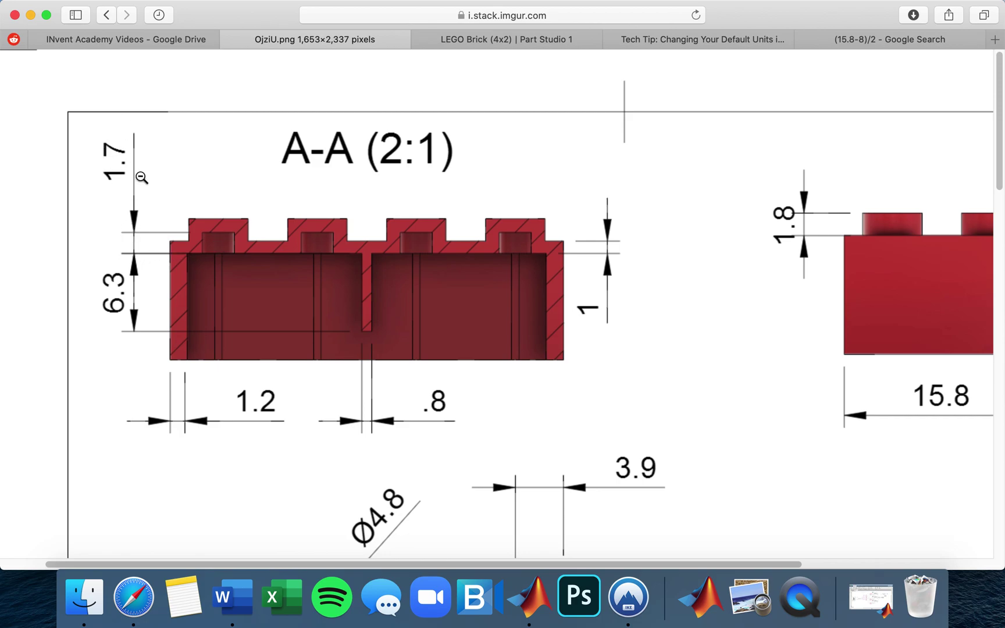
left_click(503, 41)
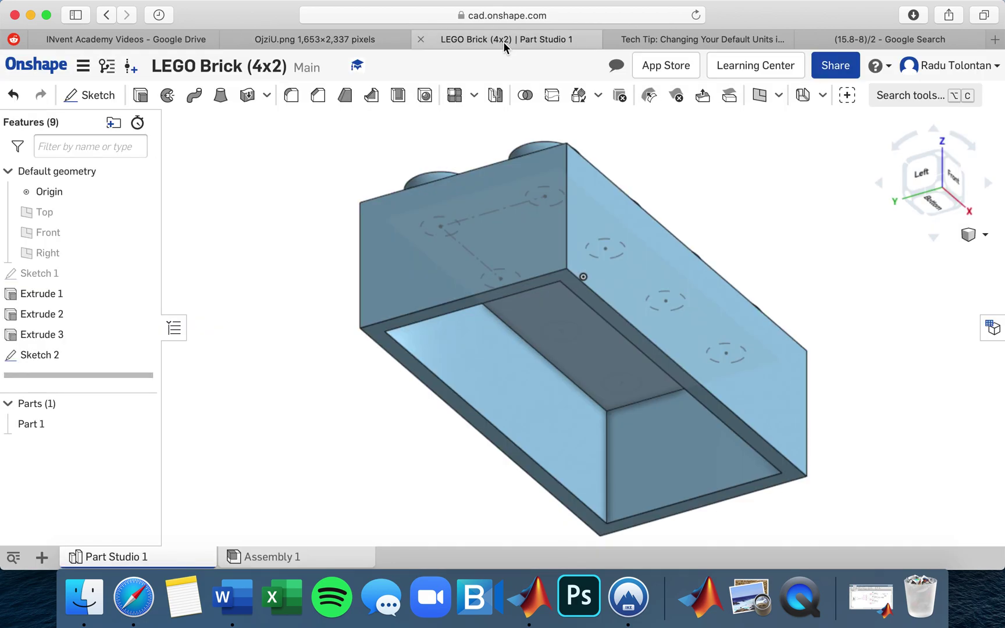
- Start a Remove extrude and select all eight sketched circles on the brick's underside as its regions
left_click(931, 207)
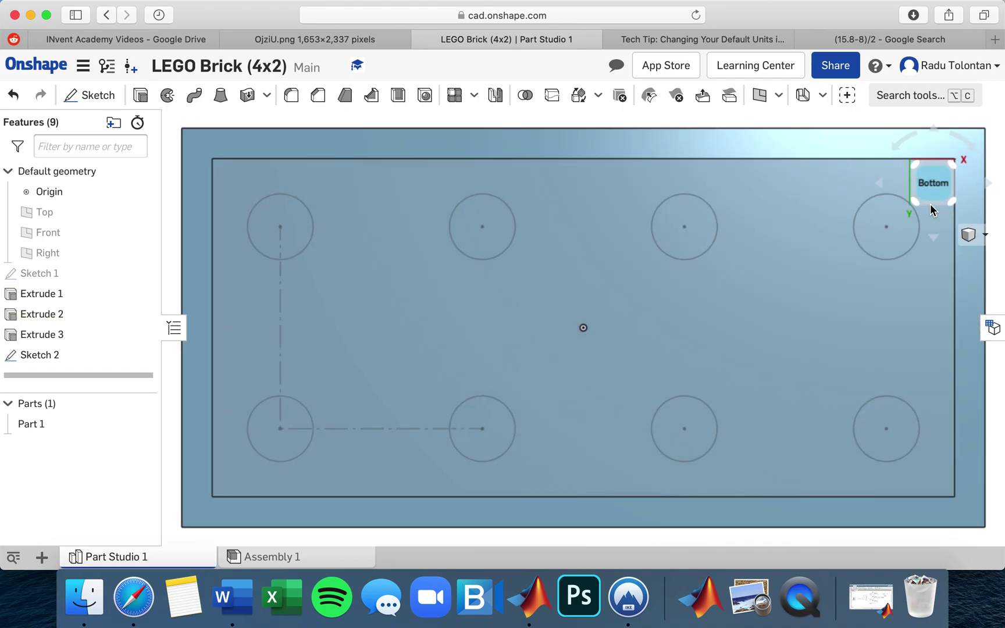
left_click(142, 96)
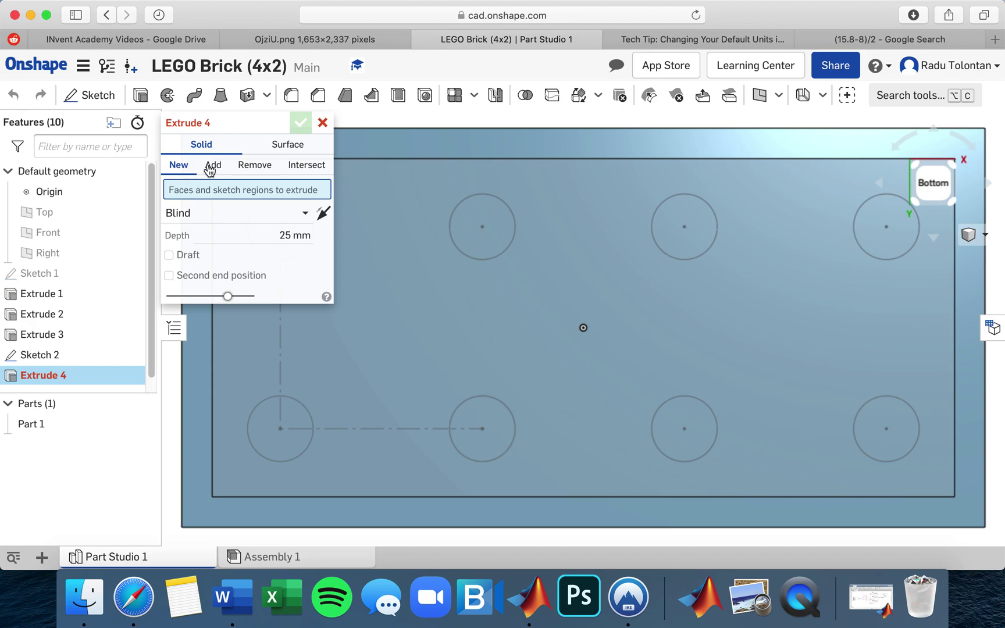
left_click(250, 167)
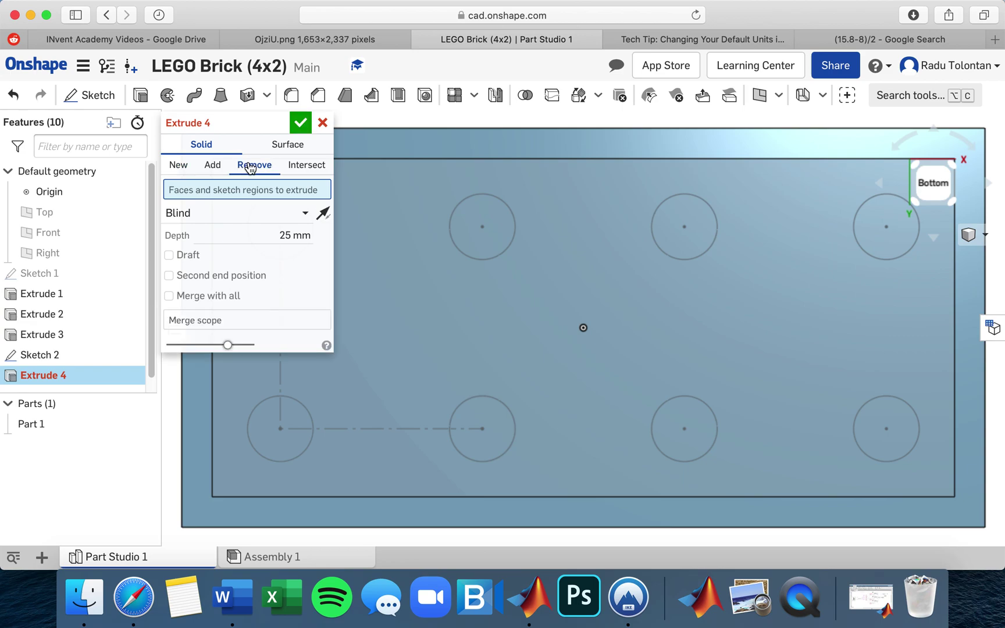
left_click_drag(242, 125, 515, 175)
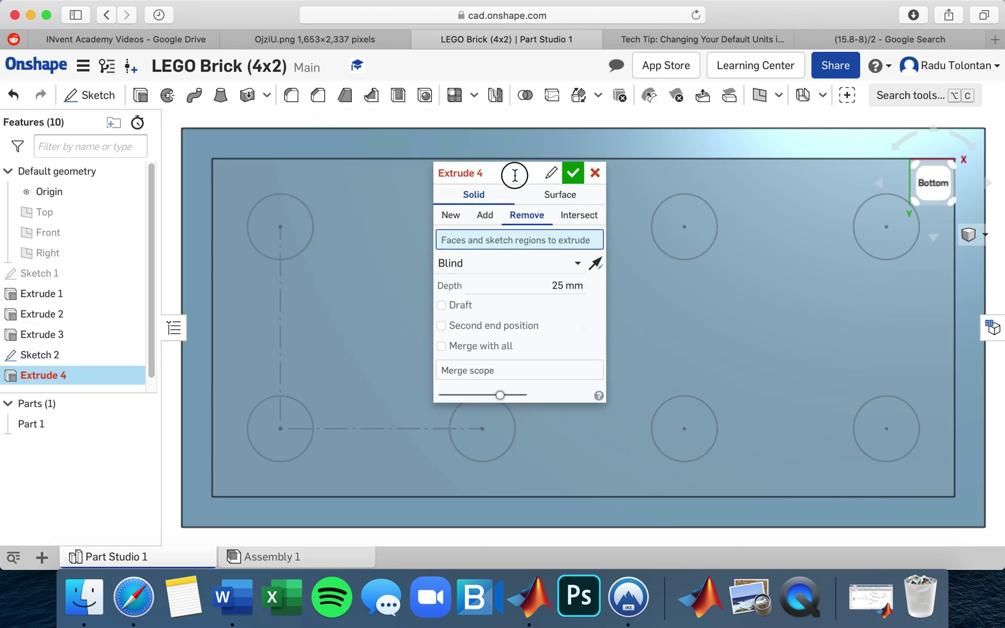
left_click(293, 211)
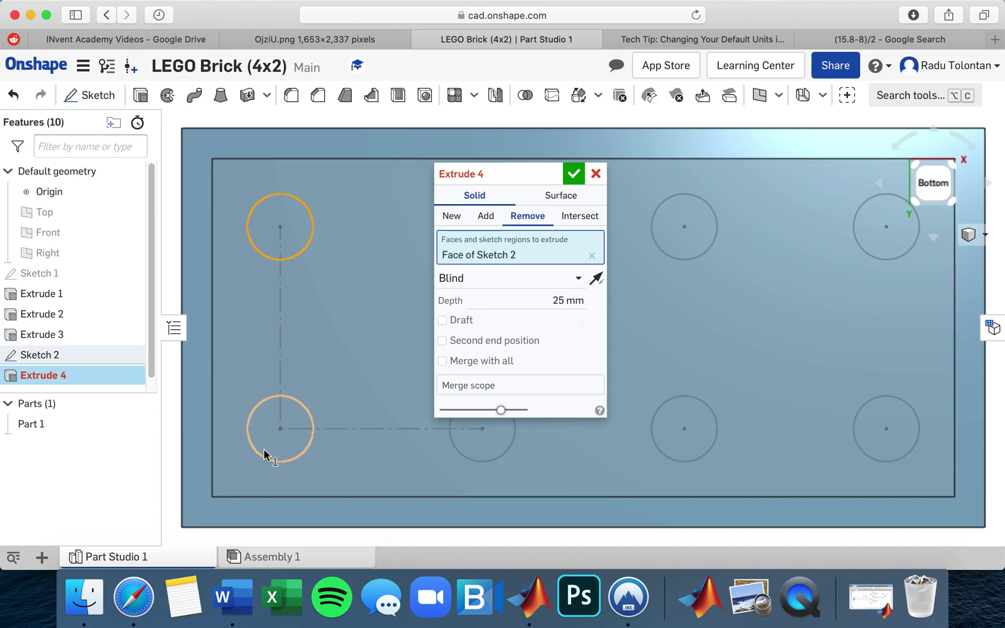
left_click(299, 445)
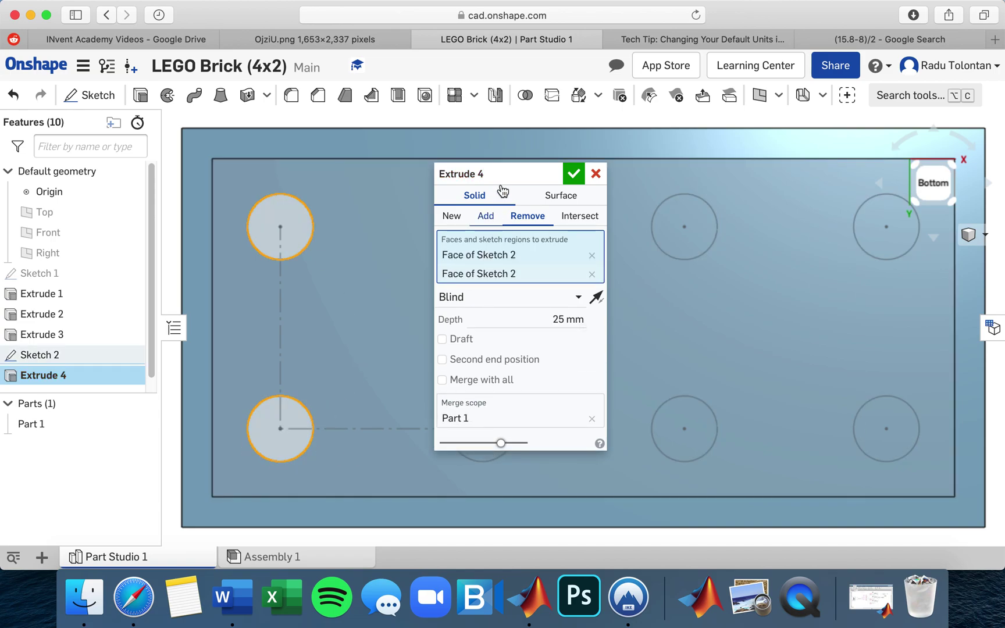
left_click_drag(502, 171, 256, 181)
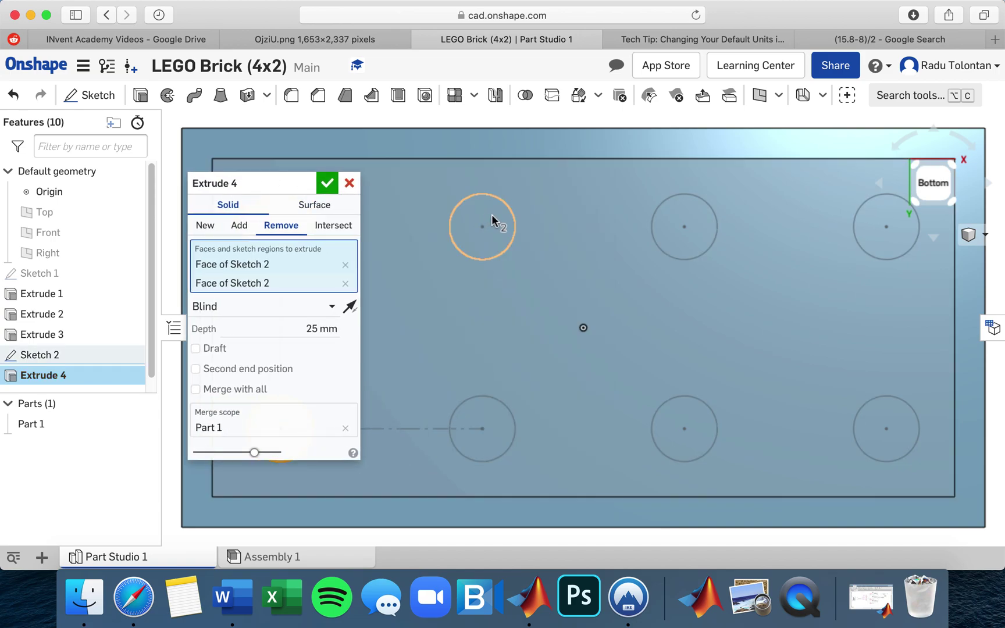
left_click(494, 232)
left_click(520, 429)
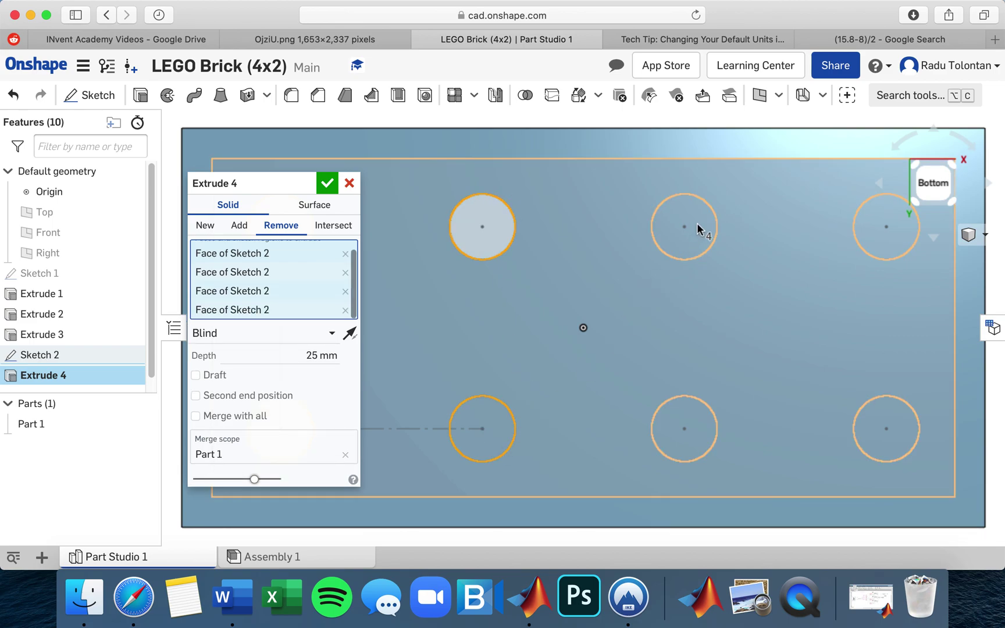
left_click(698, 229)
left_click(883, 414)
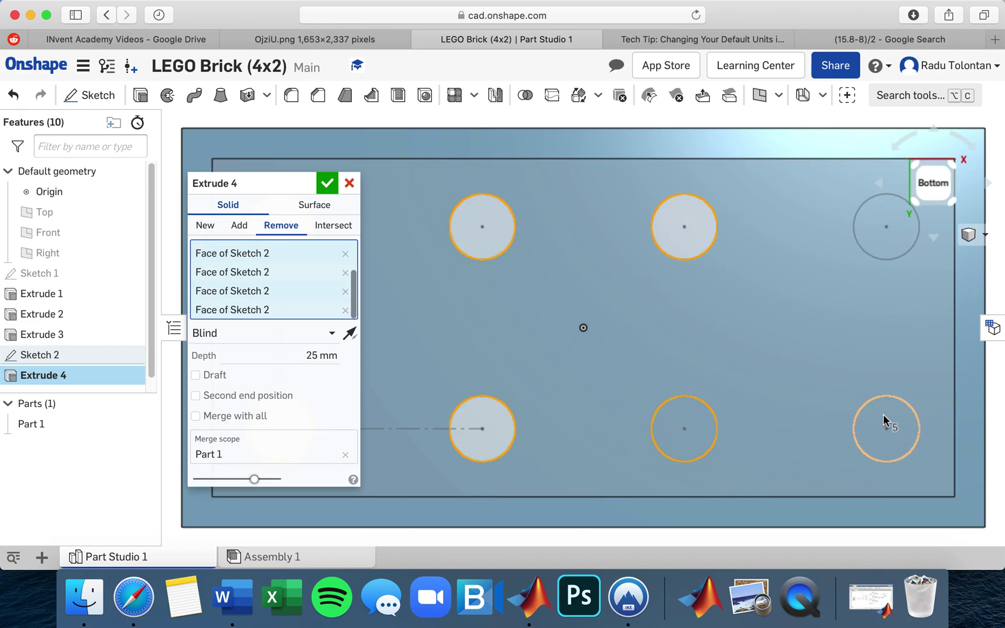
left_click(867, 219)
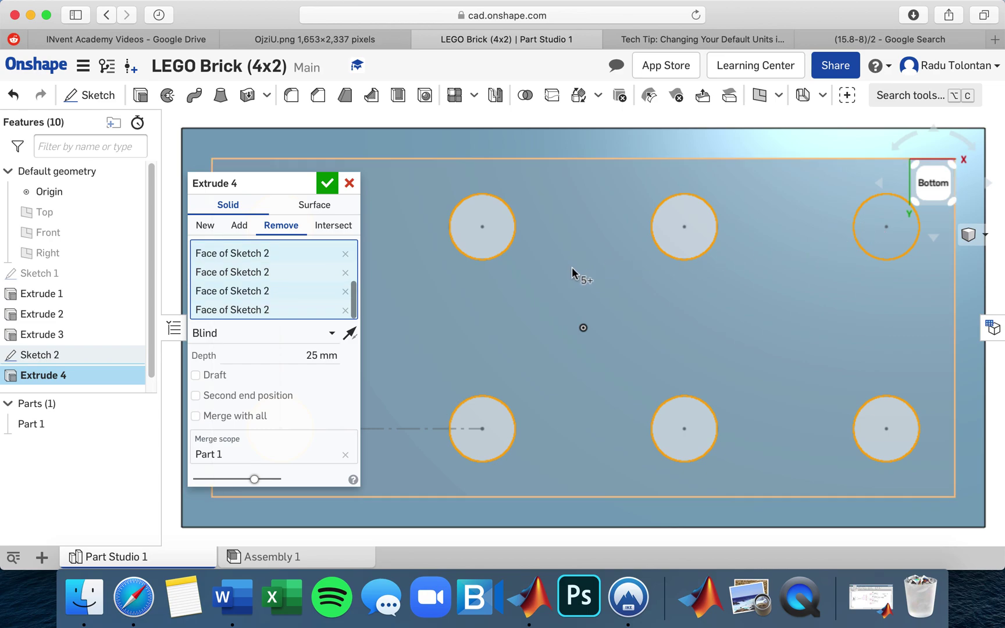
- Set the blind cut depth to 1.7 mm and complete the removal of the eight stud recesses
left_click(314, 355)
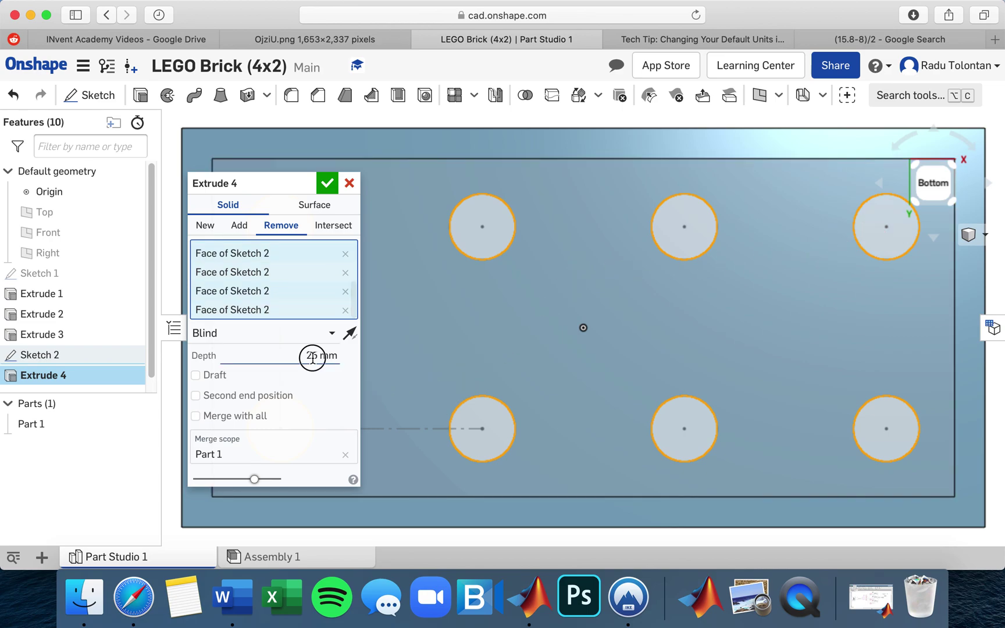
type("1")
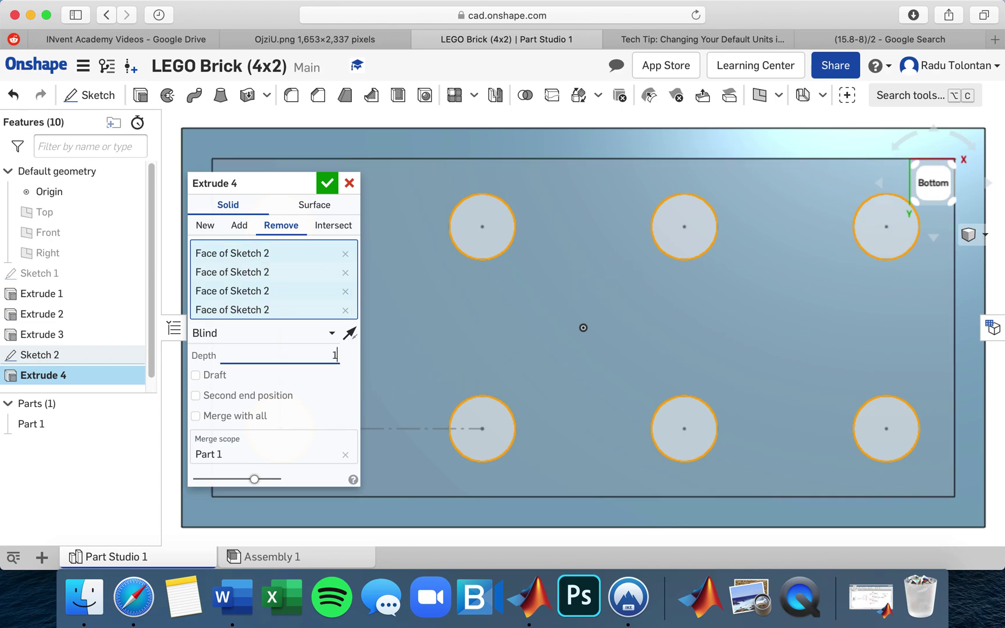
type(".7 mm")
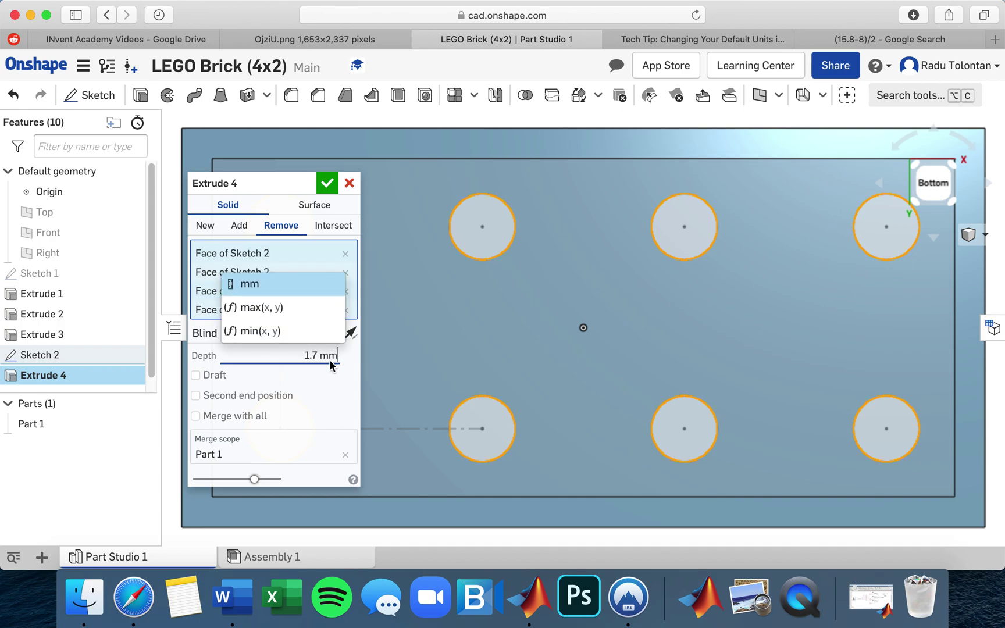
left_click(249, 285)
left_click(918, 177)
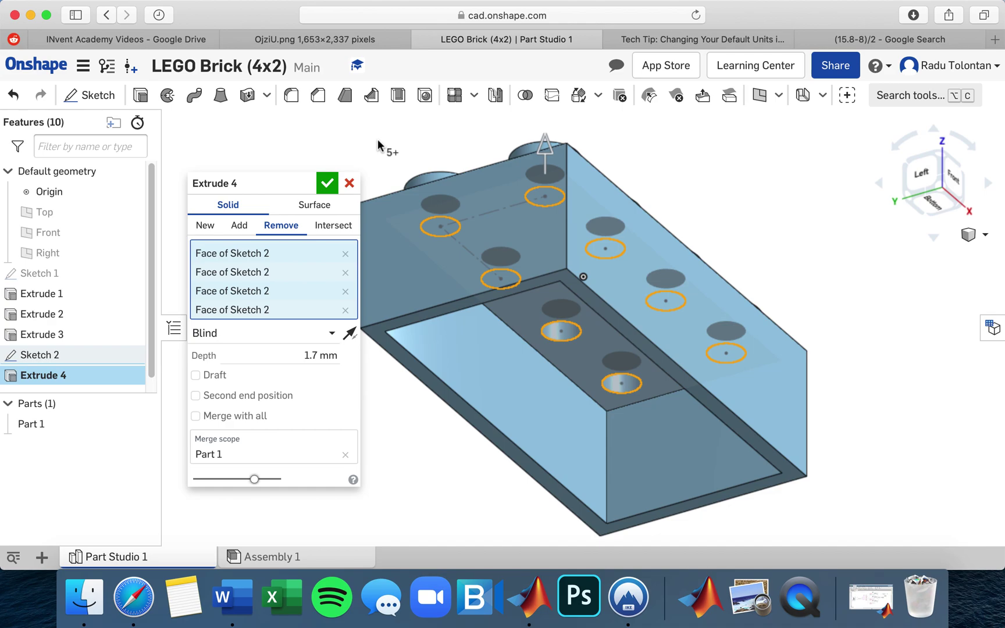
left_click(327, 185)
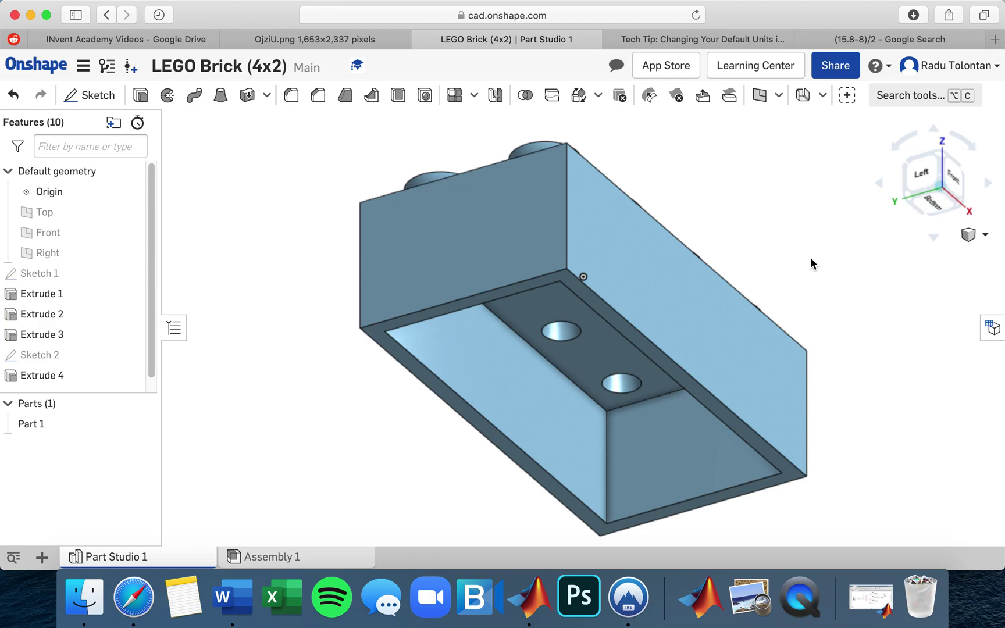
- Inspect the cut recesses on the brick's underside and the studs on its top from straight and angled views
left_click(931, 200)
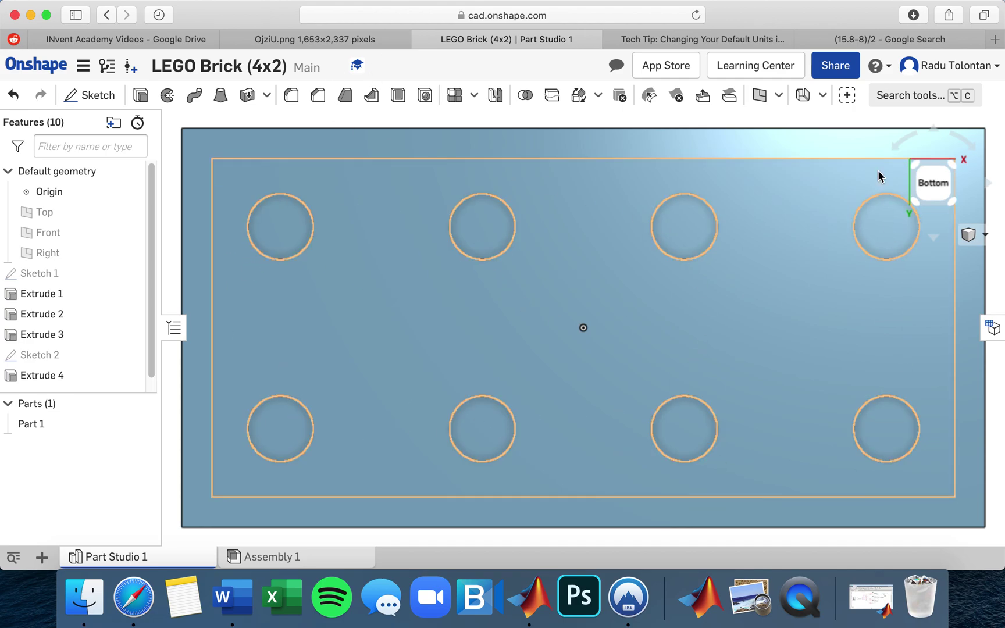
left_click(912, 164)
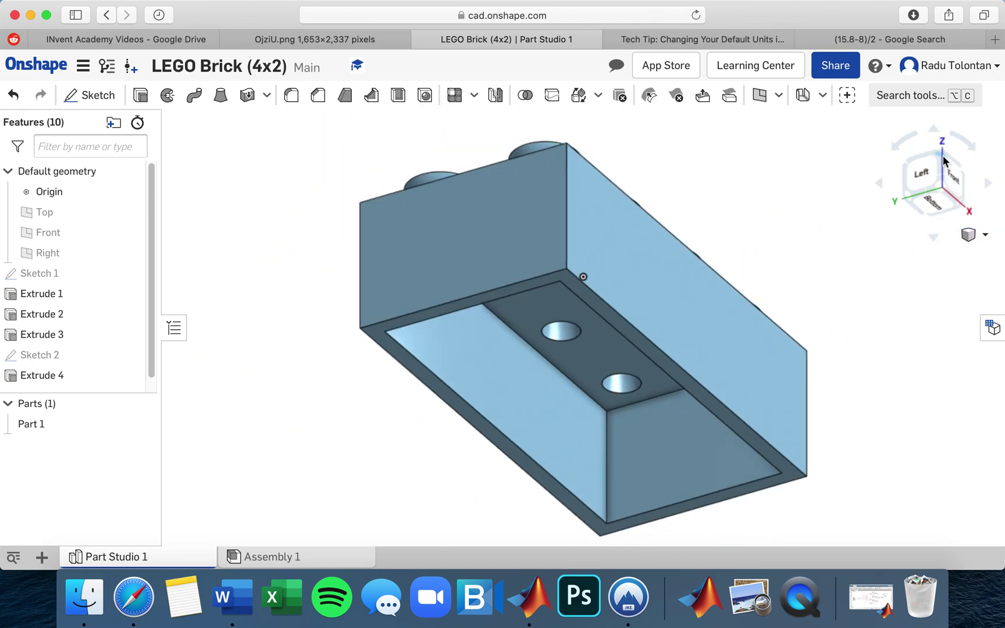
left_click(943, 155)
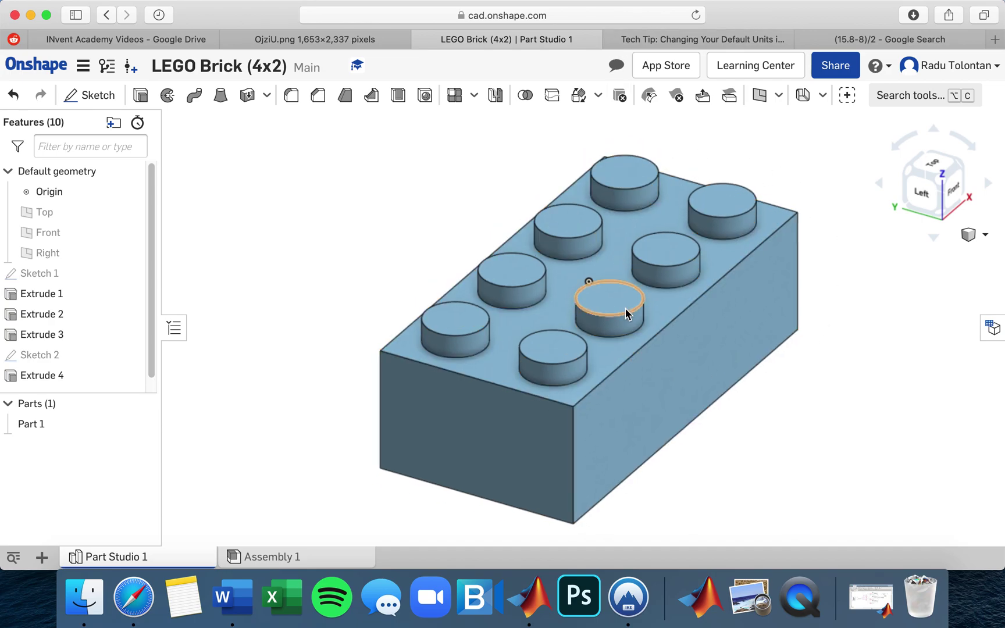
left_click(942, 212)
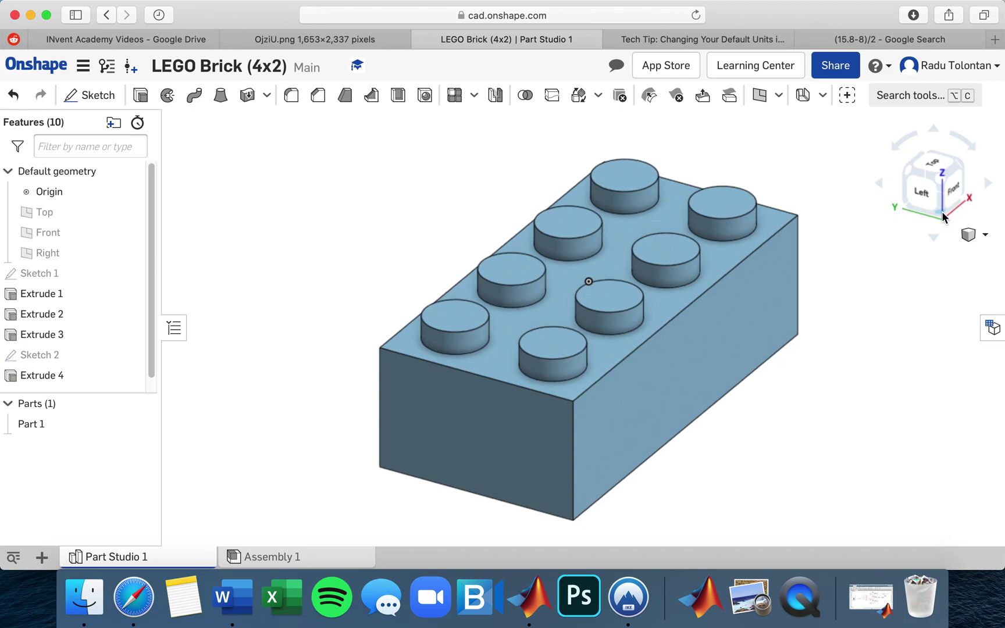
left_click(932, 204)
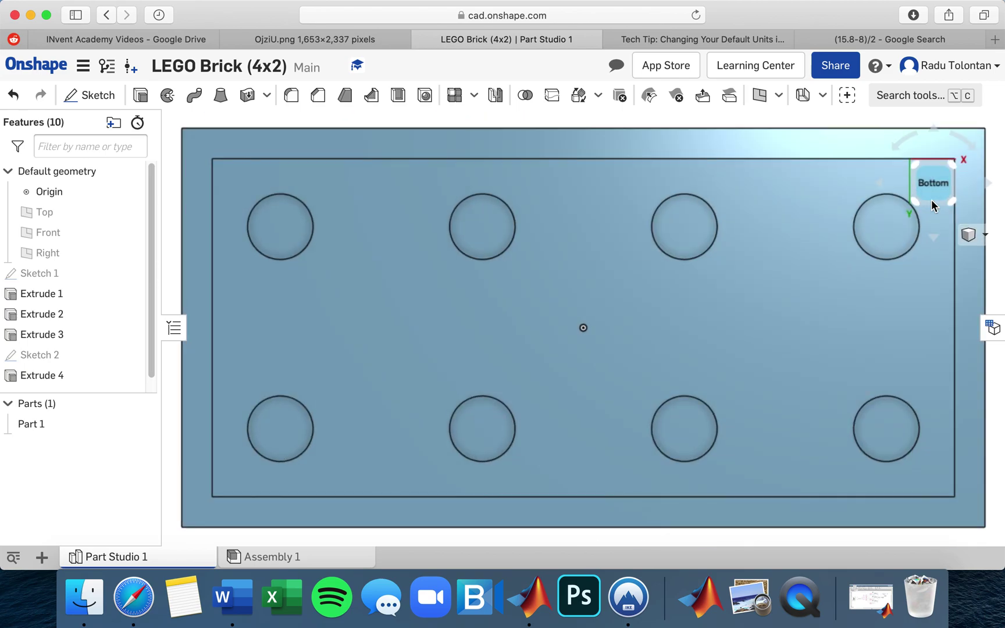
- Examine the underside view and the 3D view in the reference drawing for the remaining tubes, ribs and their dimensions
left_click(326, 40)
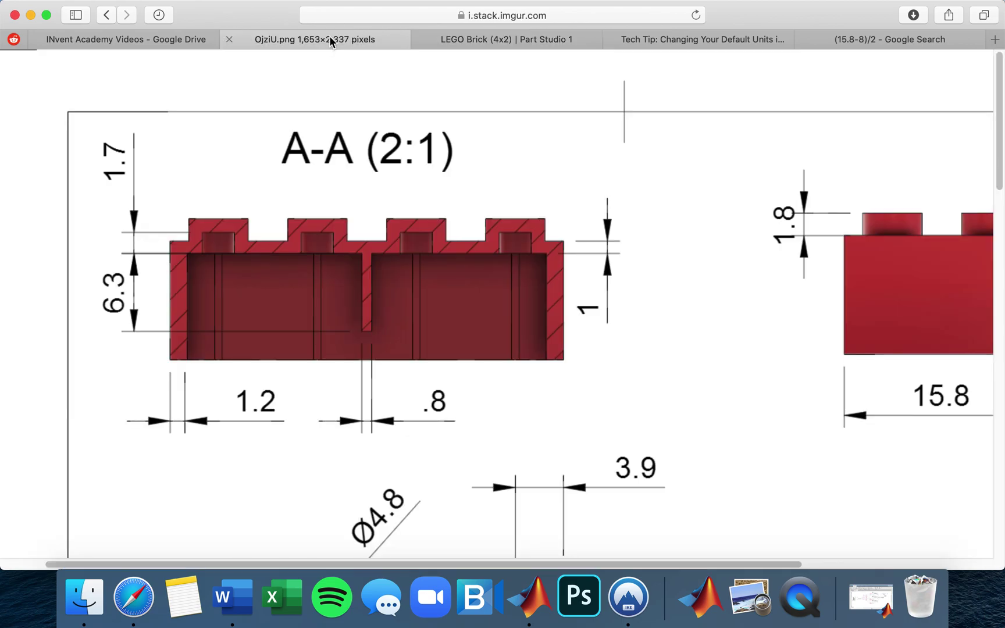
scroll(396, 376, "down", 10)
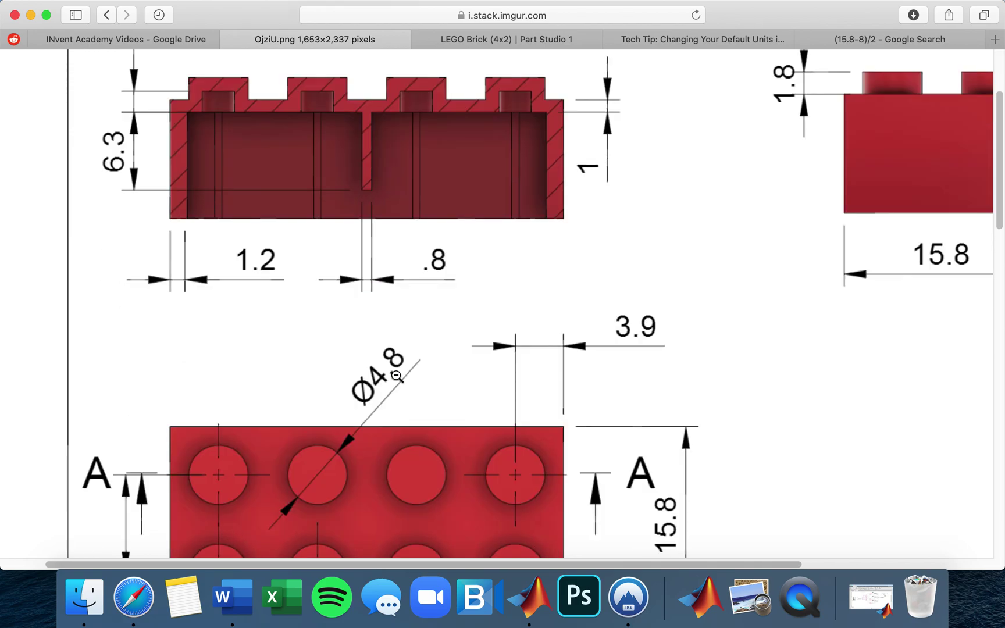
scroll(396, 376, "down", 15)
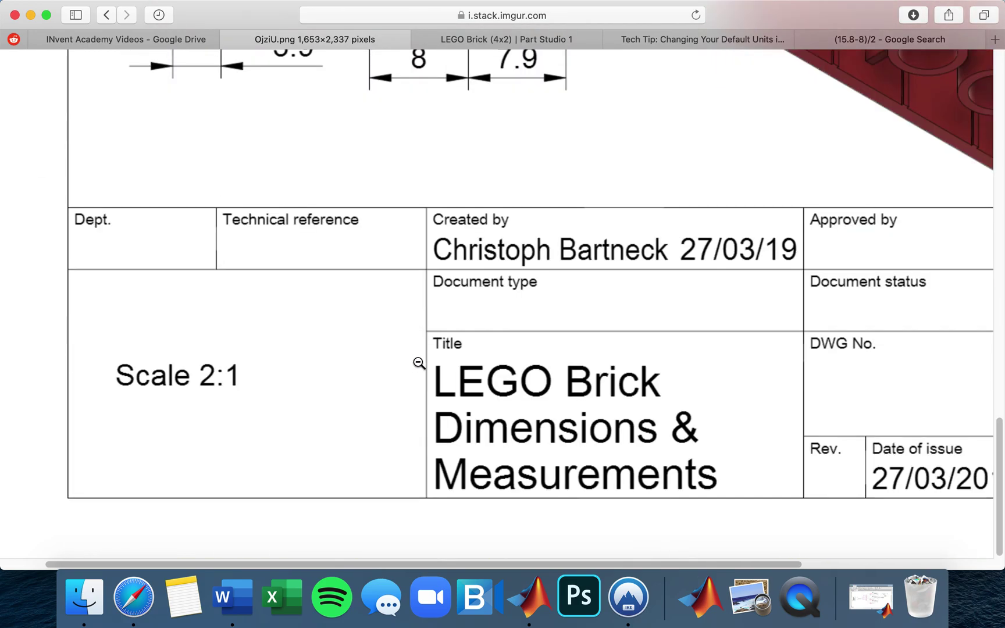
scroll(417, 362, "up", 10)
left_click_drag(702, 563, 835, 563)
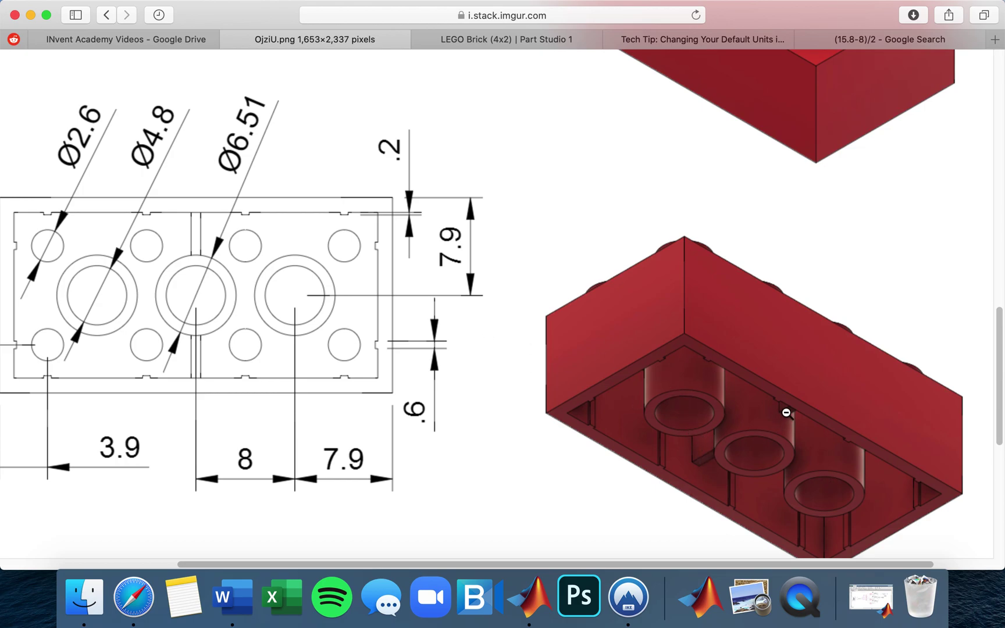
scroll(232, 221, "down", 1)
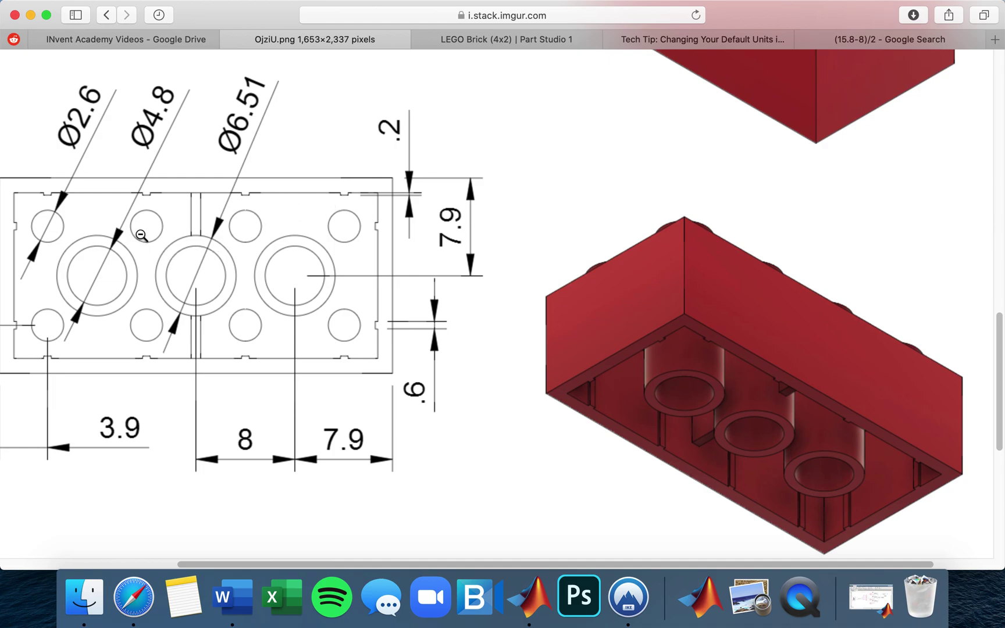
- Return to the Onshape part studio and show the whole brick in an angled view from above
left_click(516, 36)
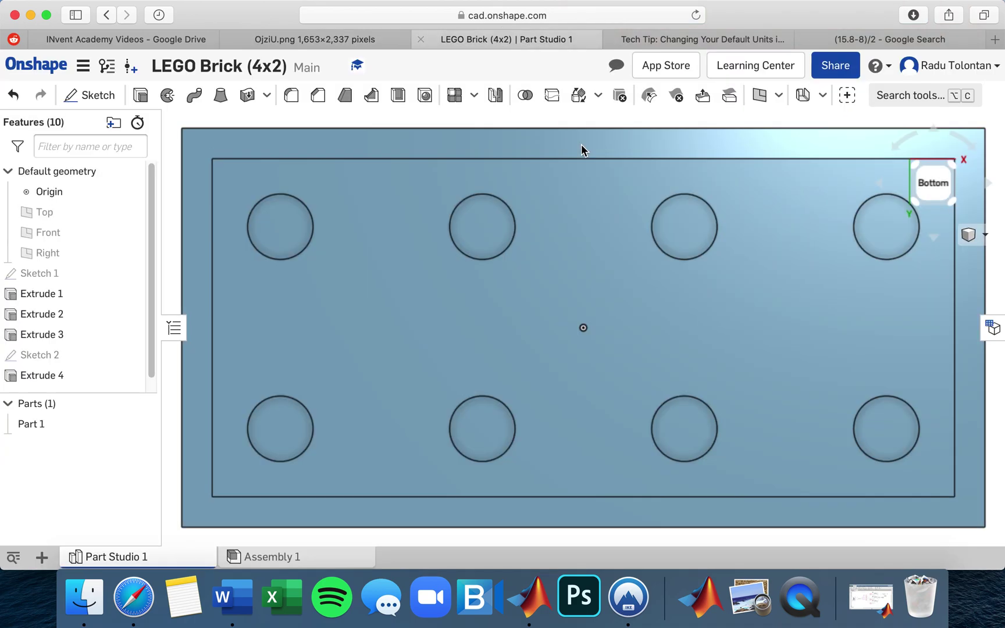
left_click(916, 165)
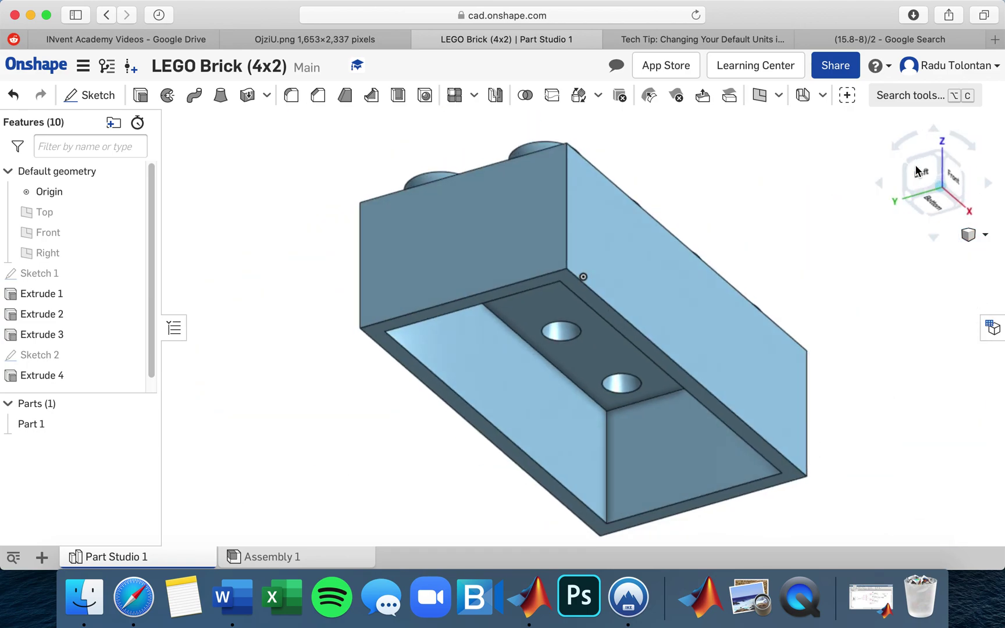
left_click(941, 163)
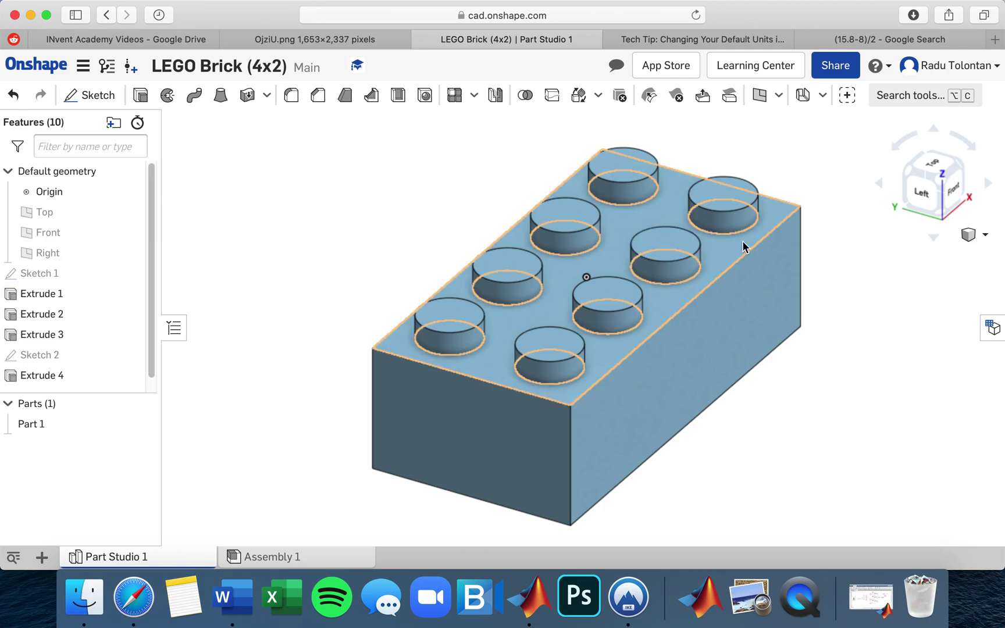
scroll(745, 247, "down", 1)
scroll(828, 214, "down", 1)
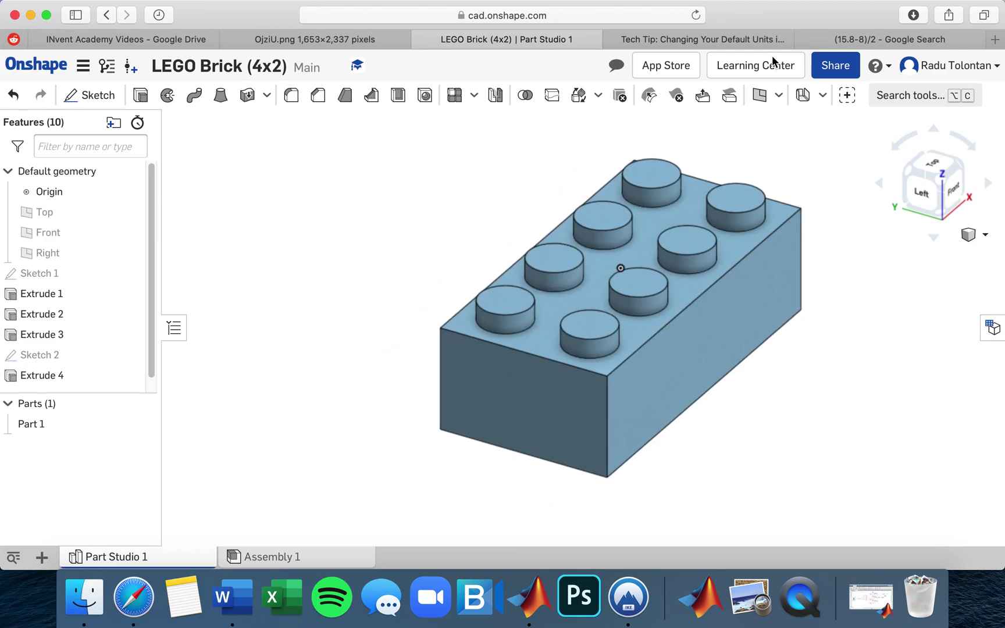